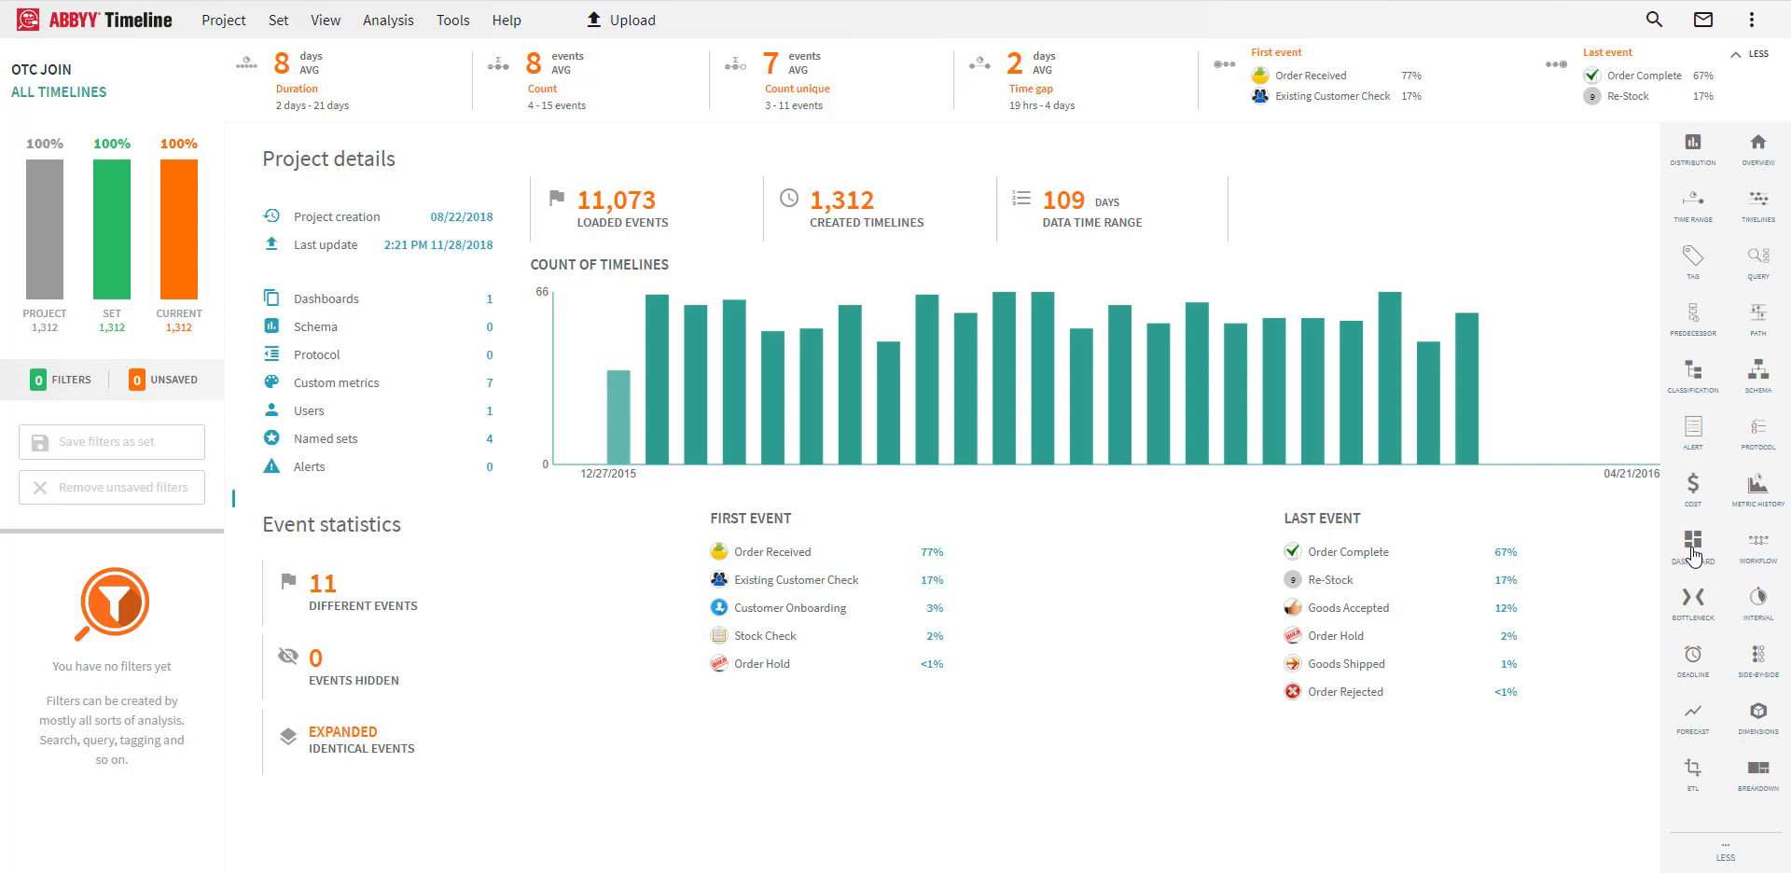
# Create a new dashboard named New Dash with a layout of 2 rows and 2 columns.
pyautogui.click(1695, 542)
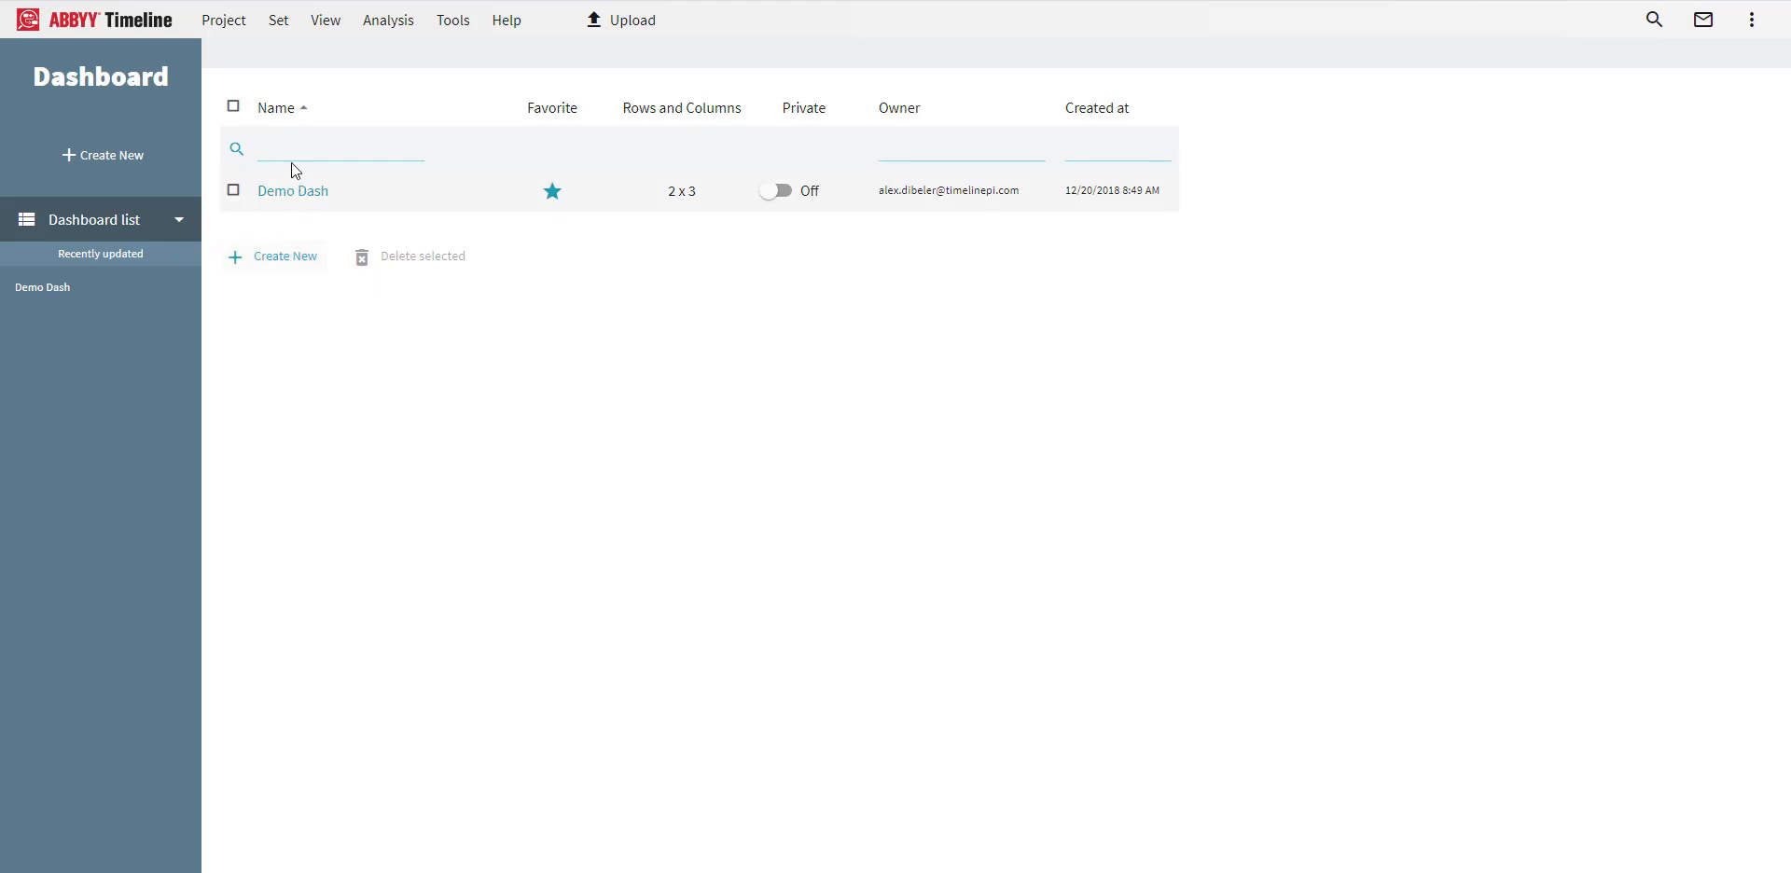
pyautogui.click(289, 260)
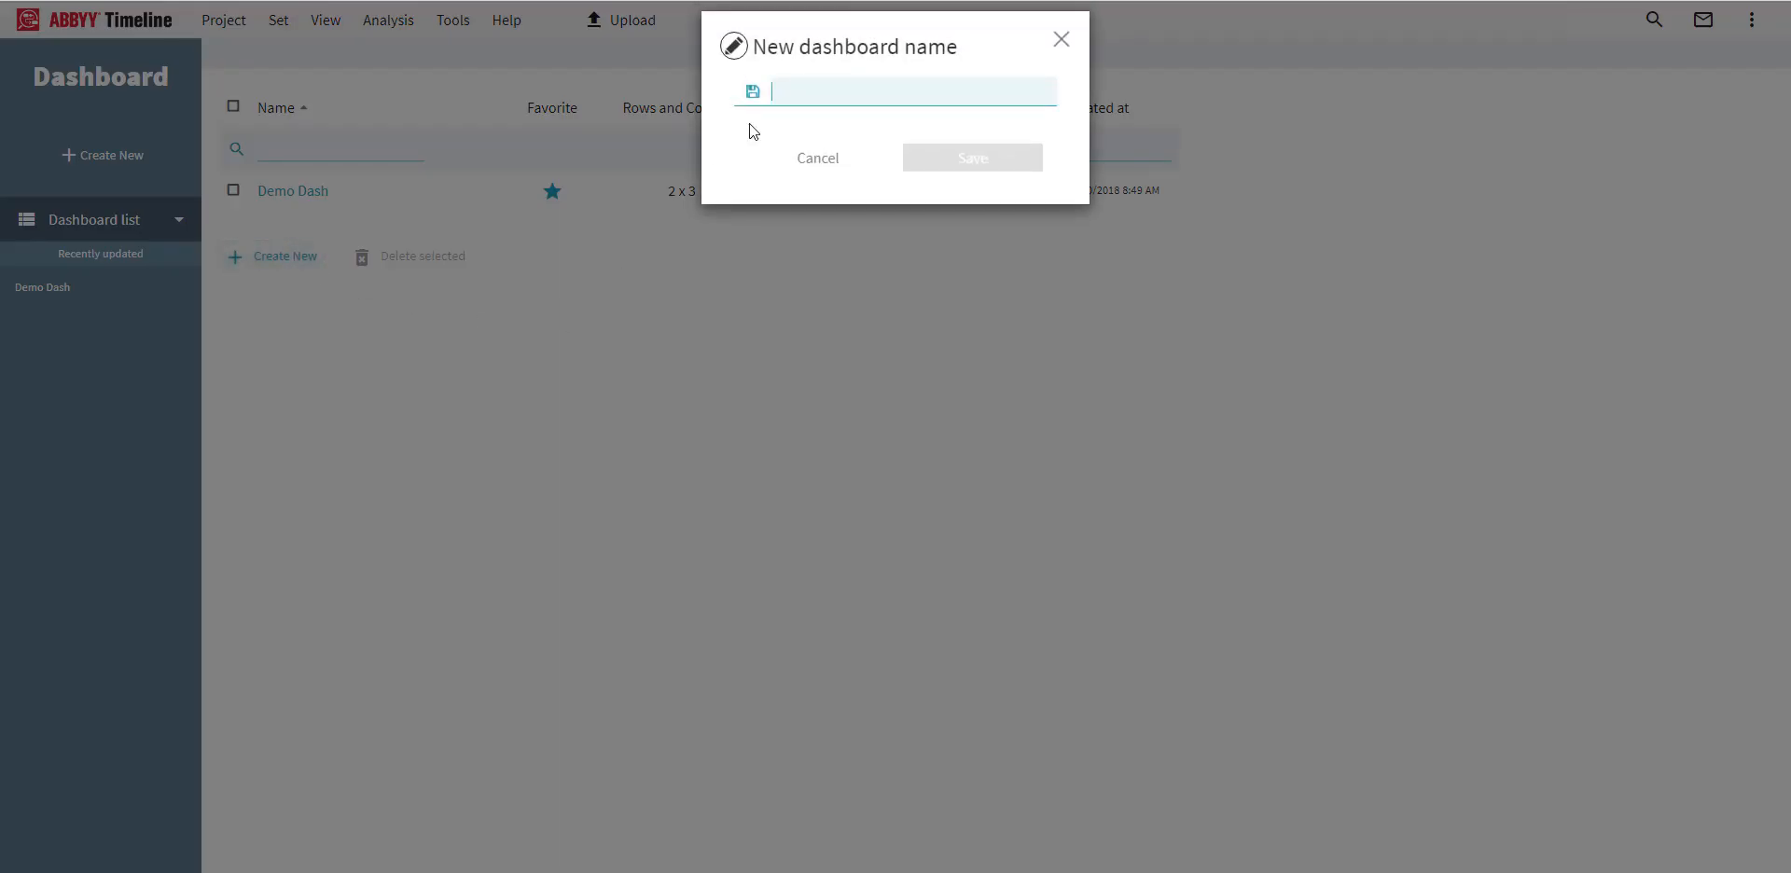
pyautogui.write('New Dash')
pyautogui.press('Return')
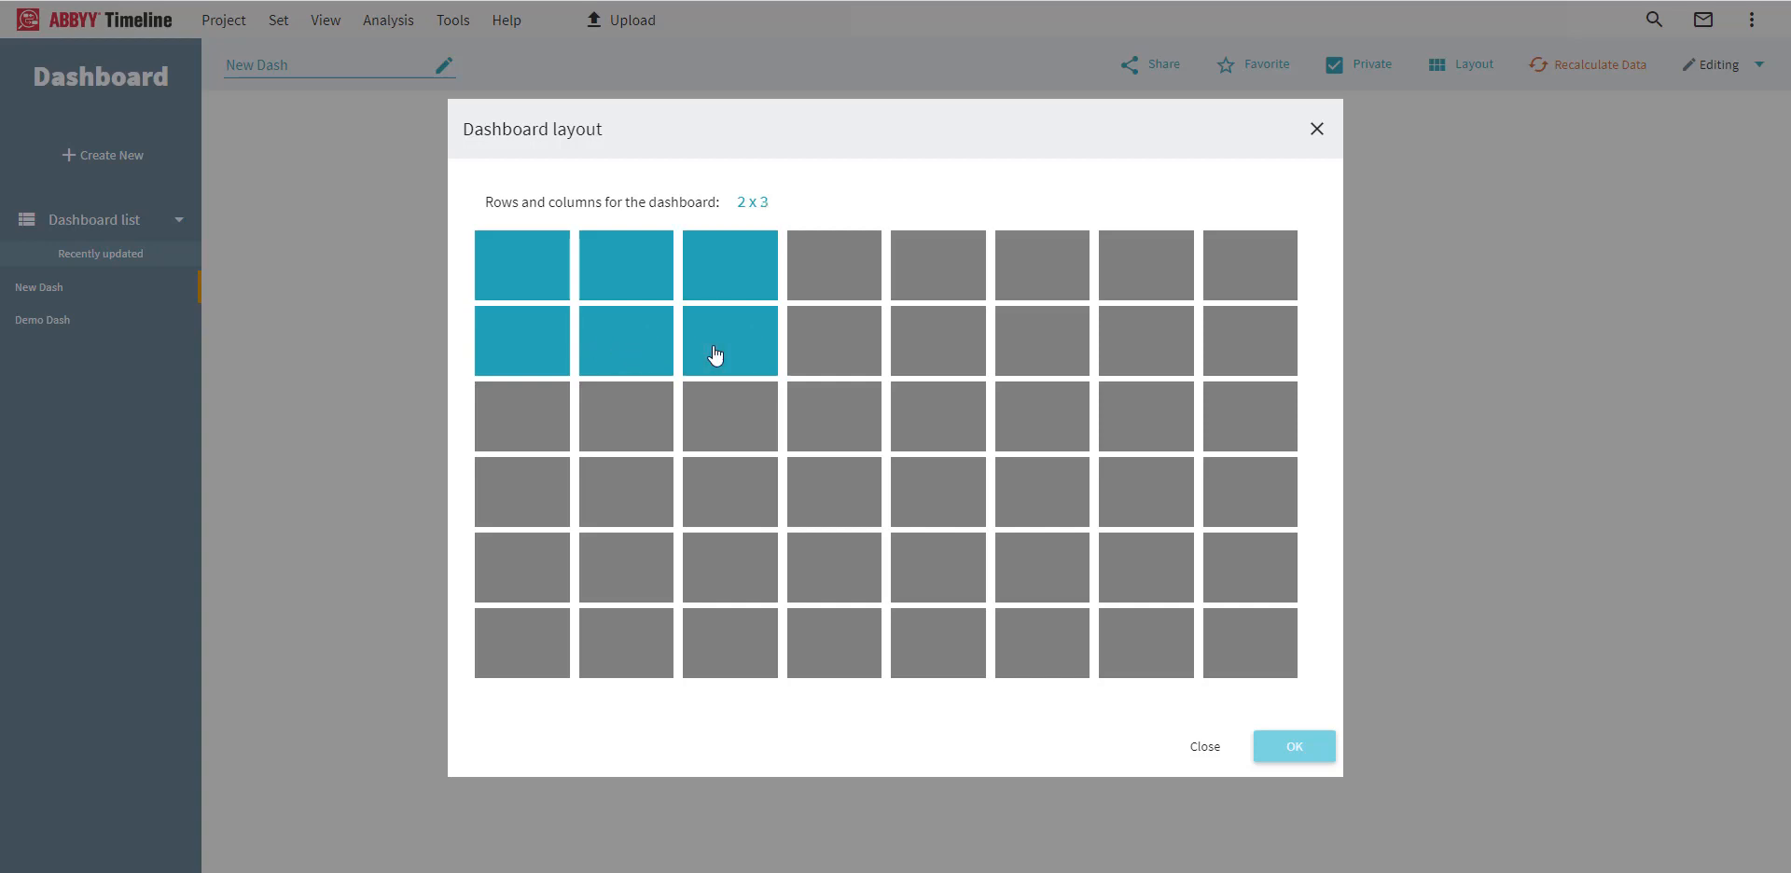
pyautogui.click(625, 355)
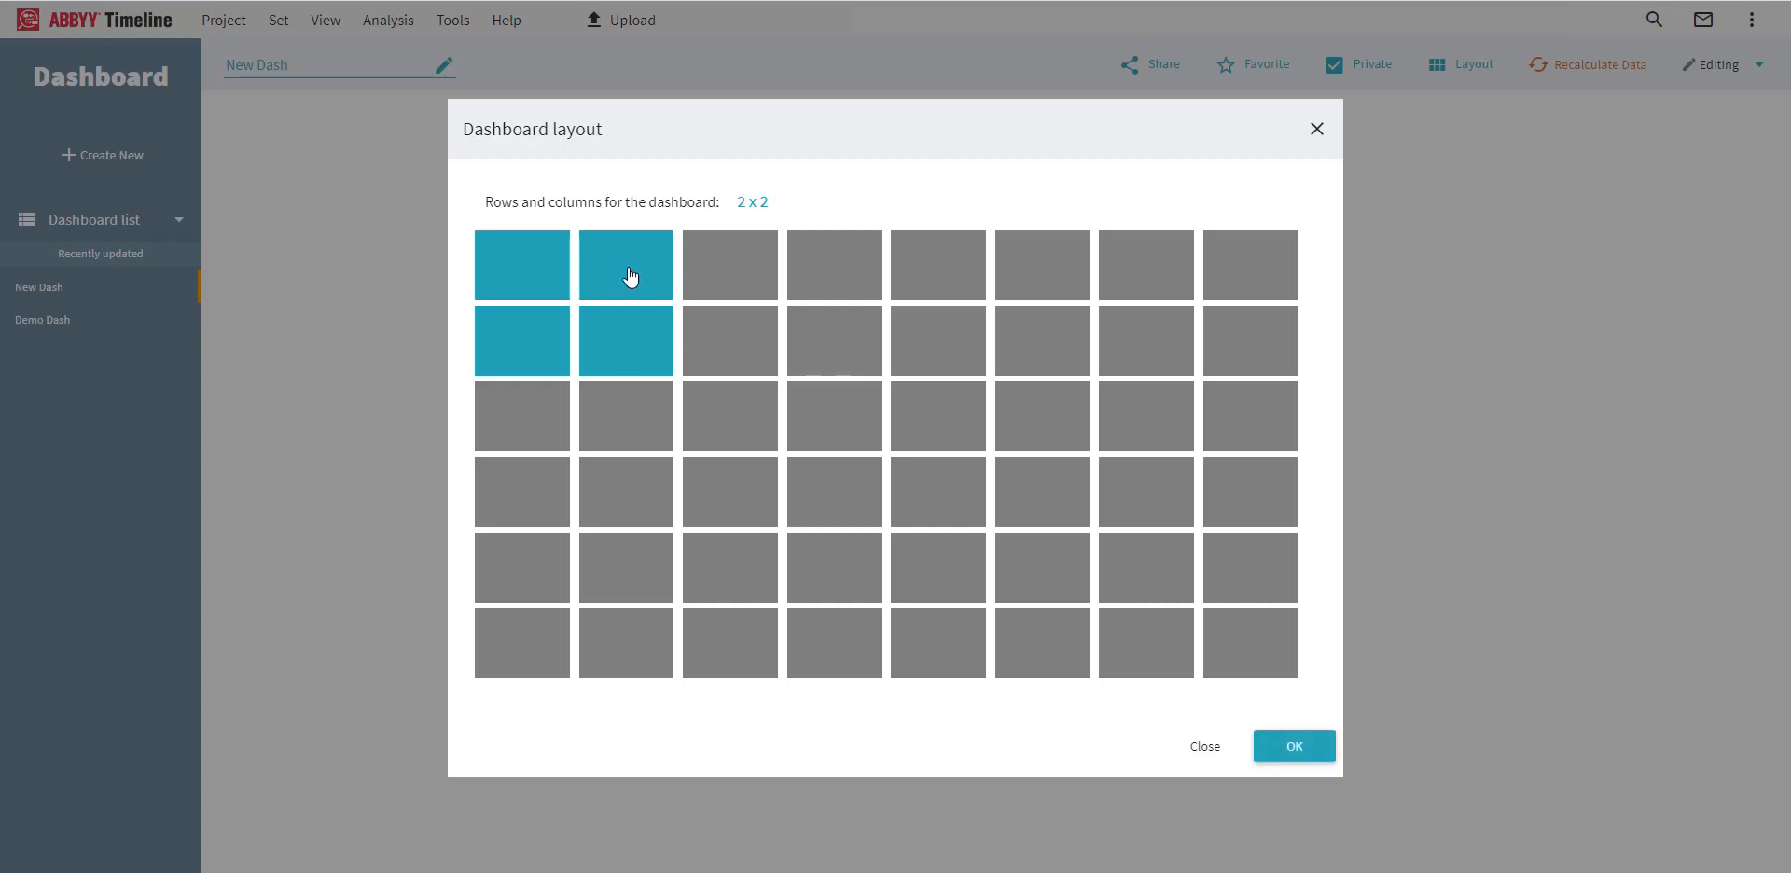
pyautogui.click(1310, 749)
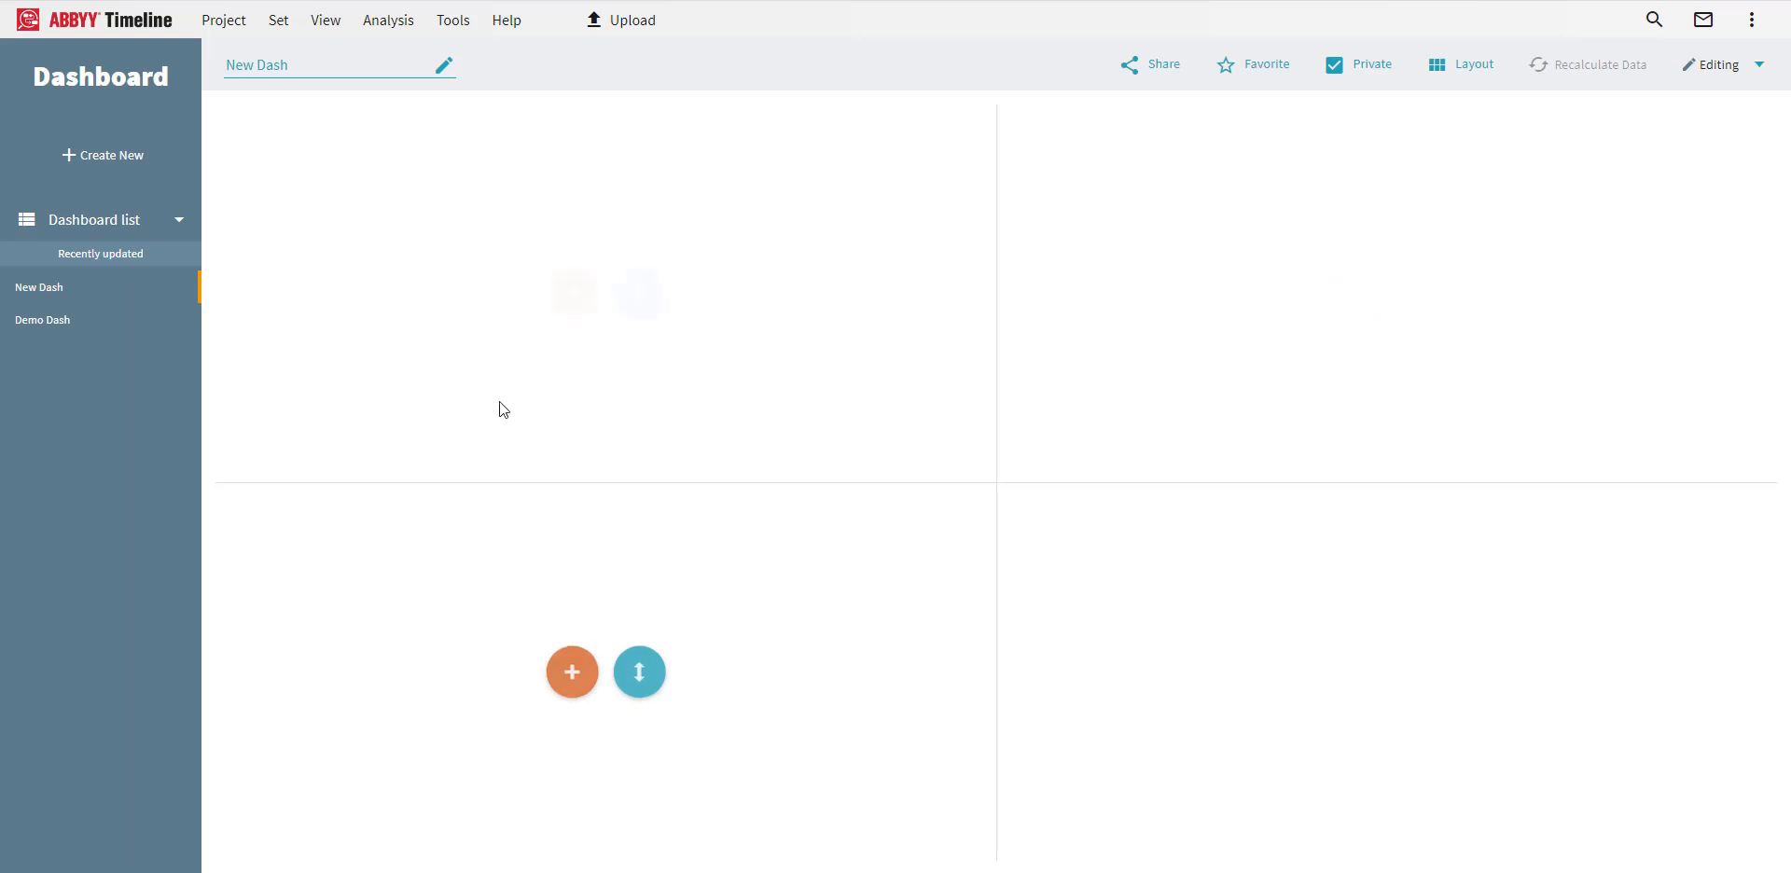
# Start a new metric from the metric list and name it Avg Order Duration.
pyautogui.click(453, 20)
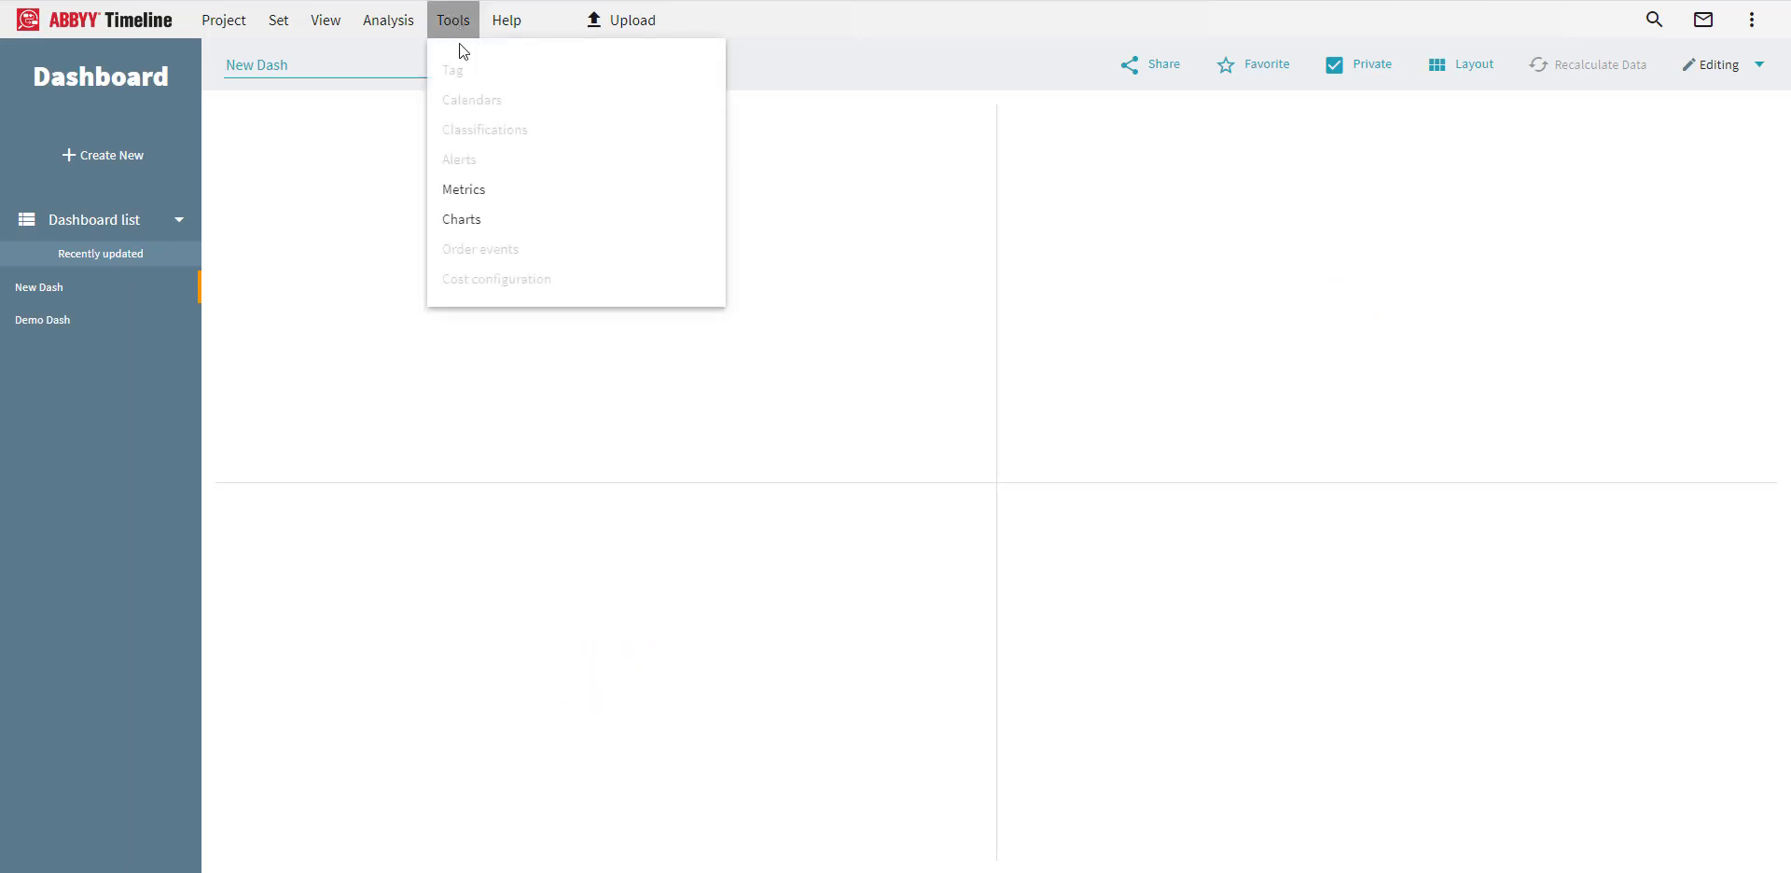
pyautogui.click(475, 191)
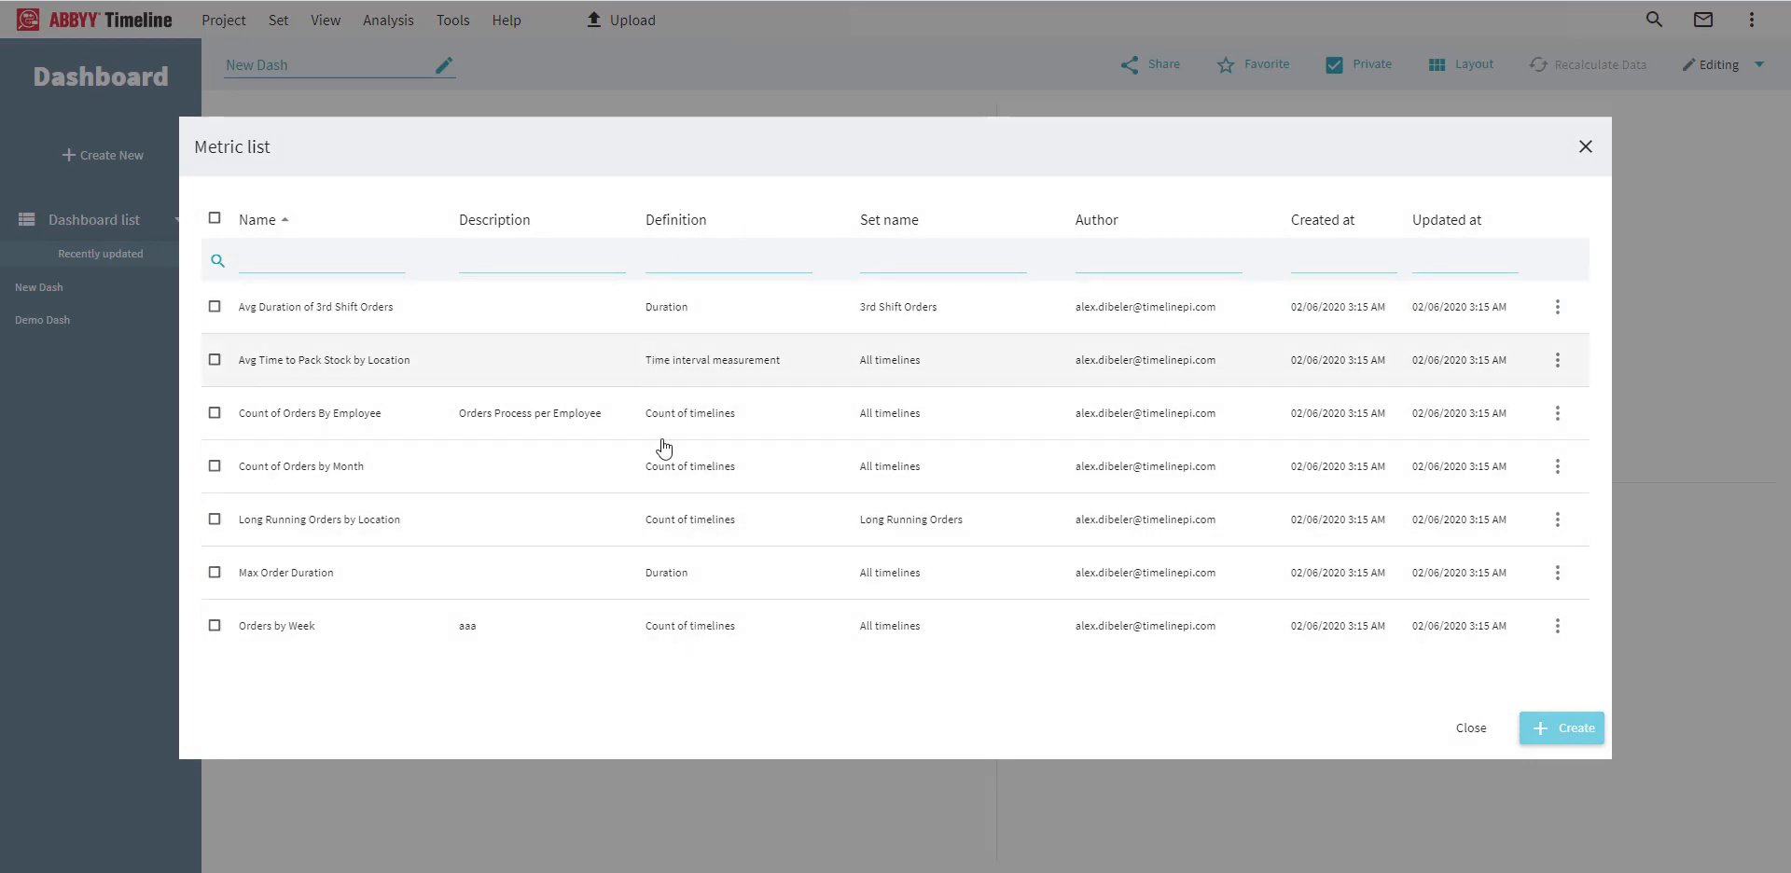
pyautogui.click(1585, 729)
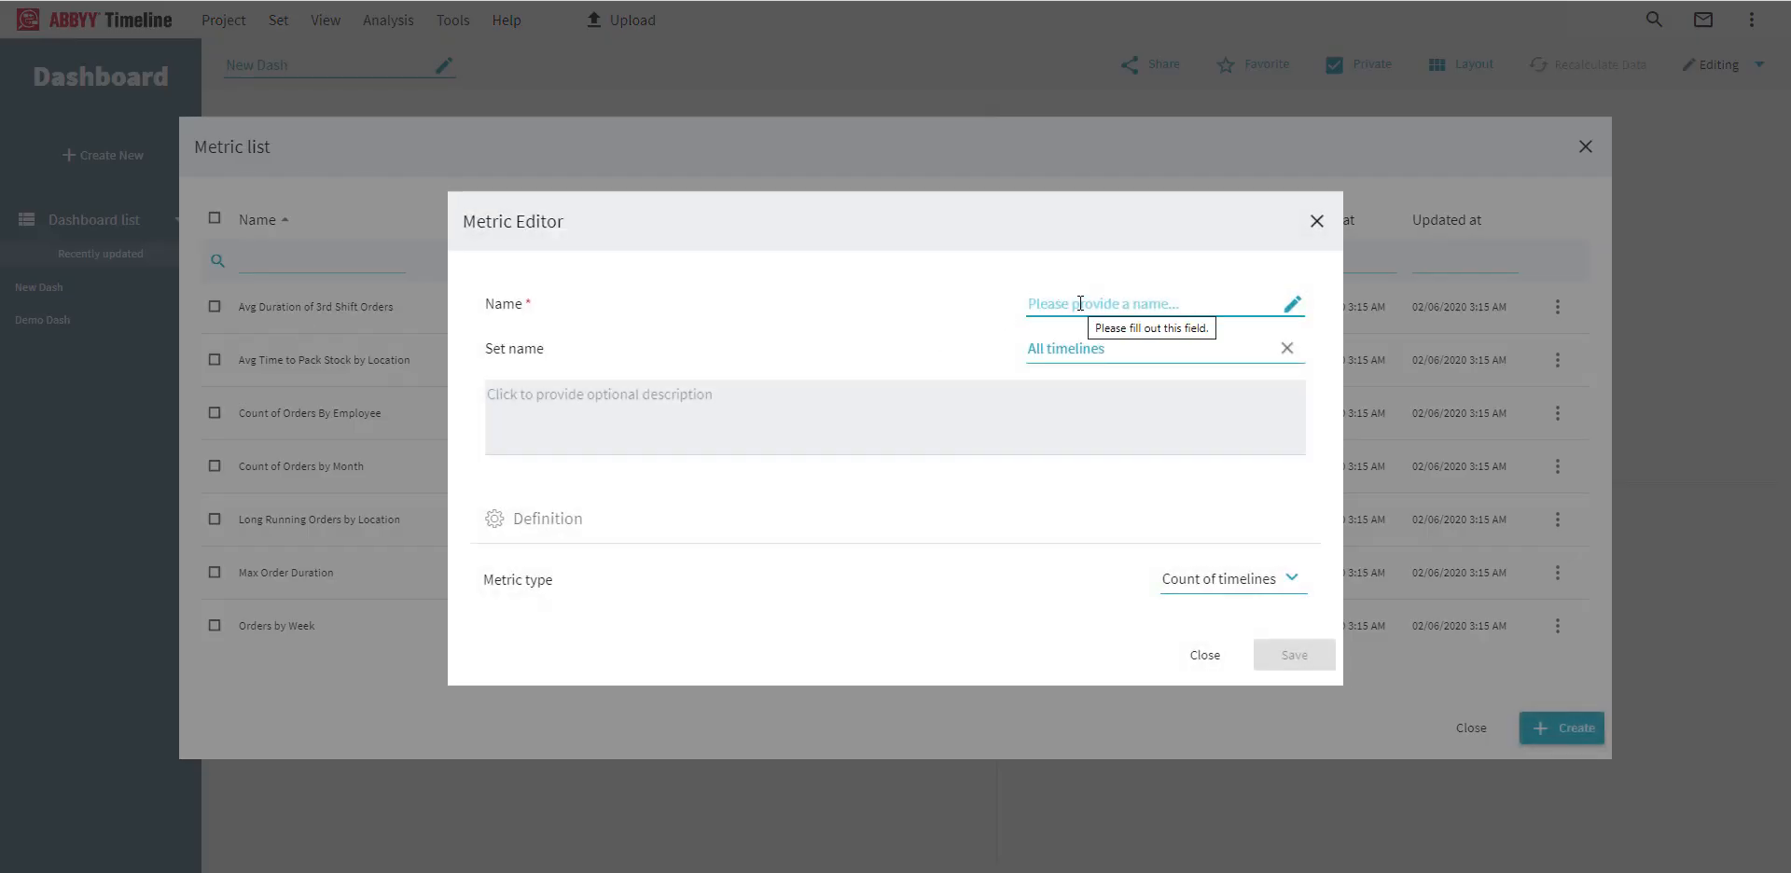
pyautogui.write('A')
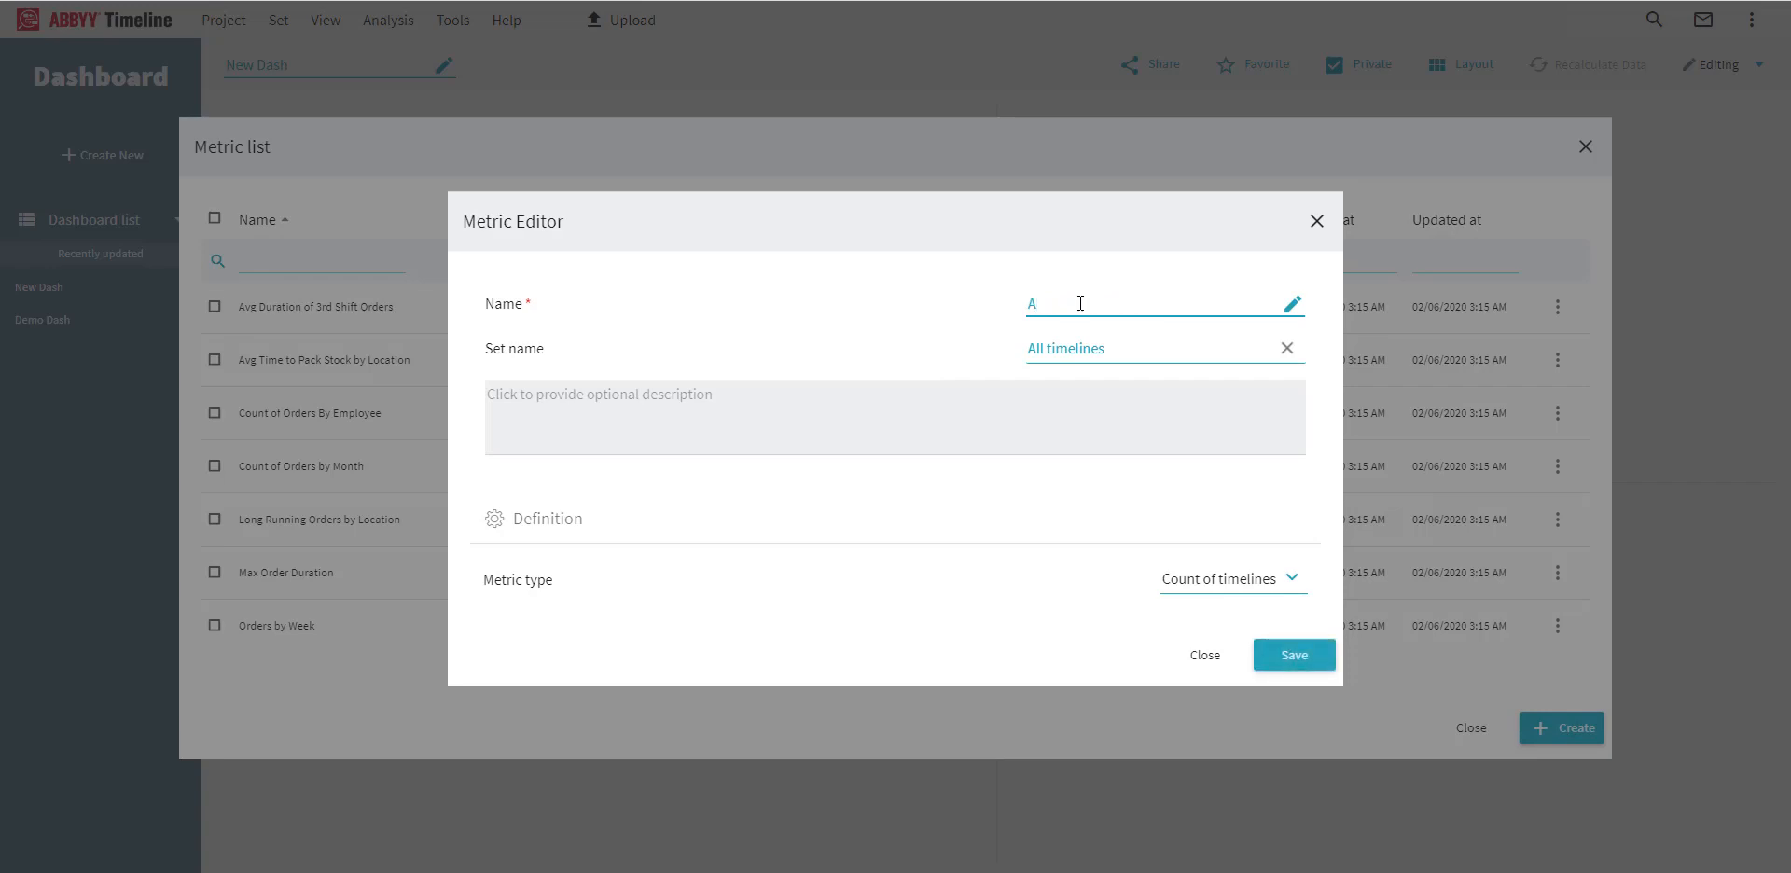
pyautogui.write('vg Order Duration')
# Set the metric type to Duration with the average aggregator function and save the metric.
pyautogui.click(1273, 579)
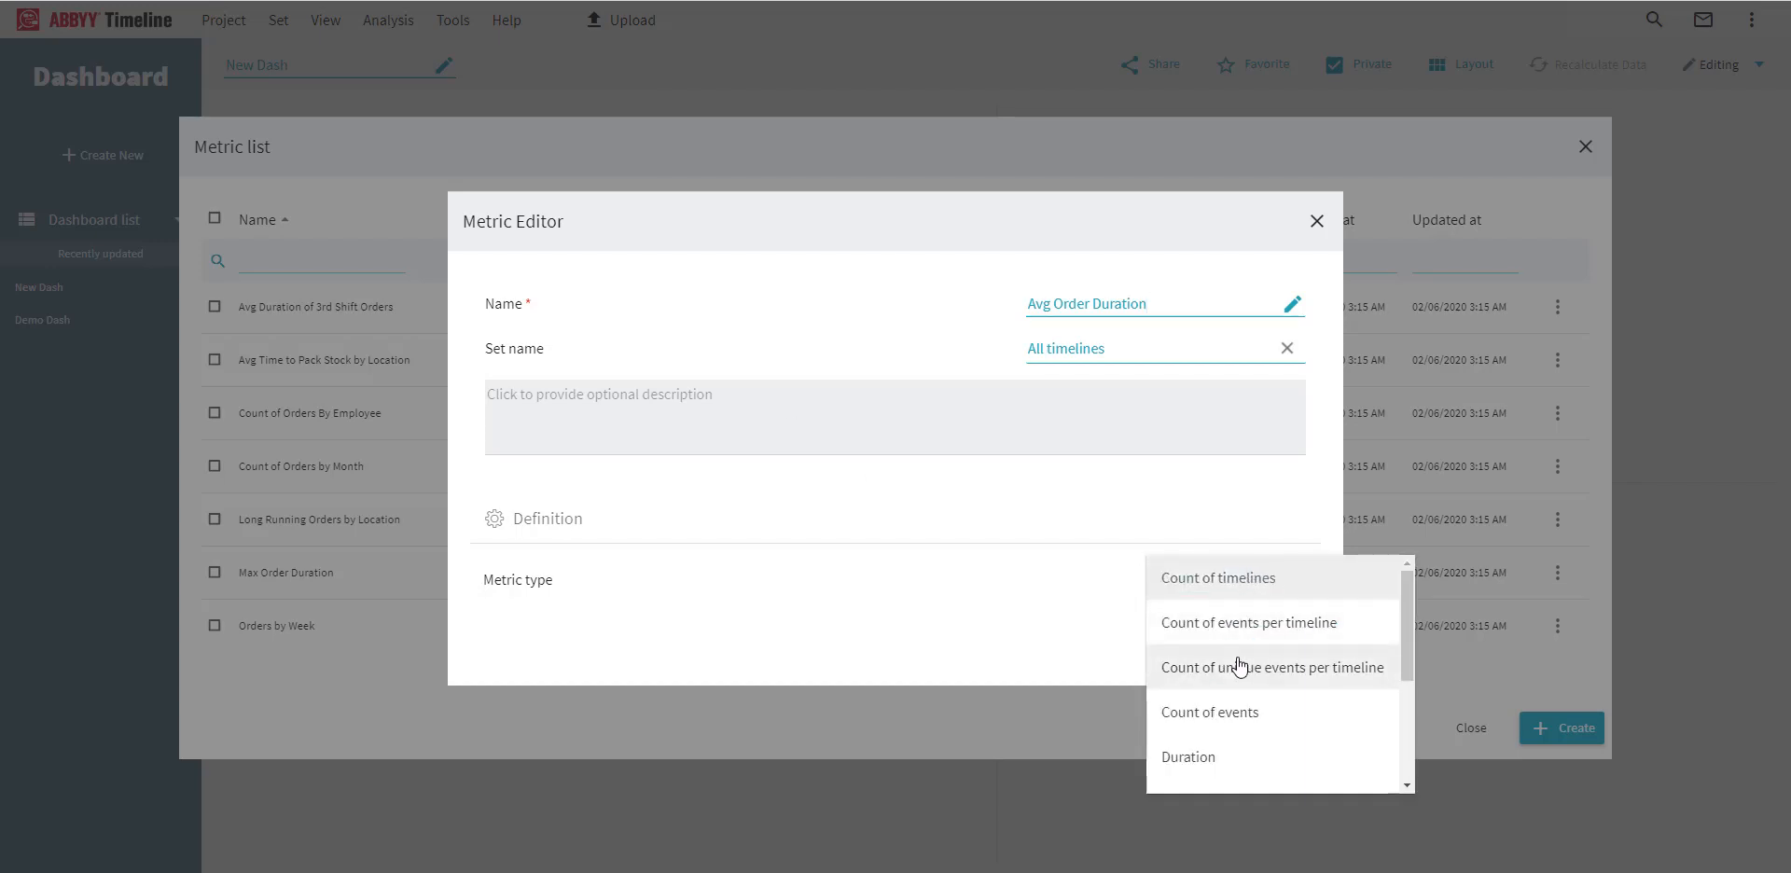
pyautogui.click(1206, 761)
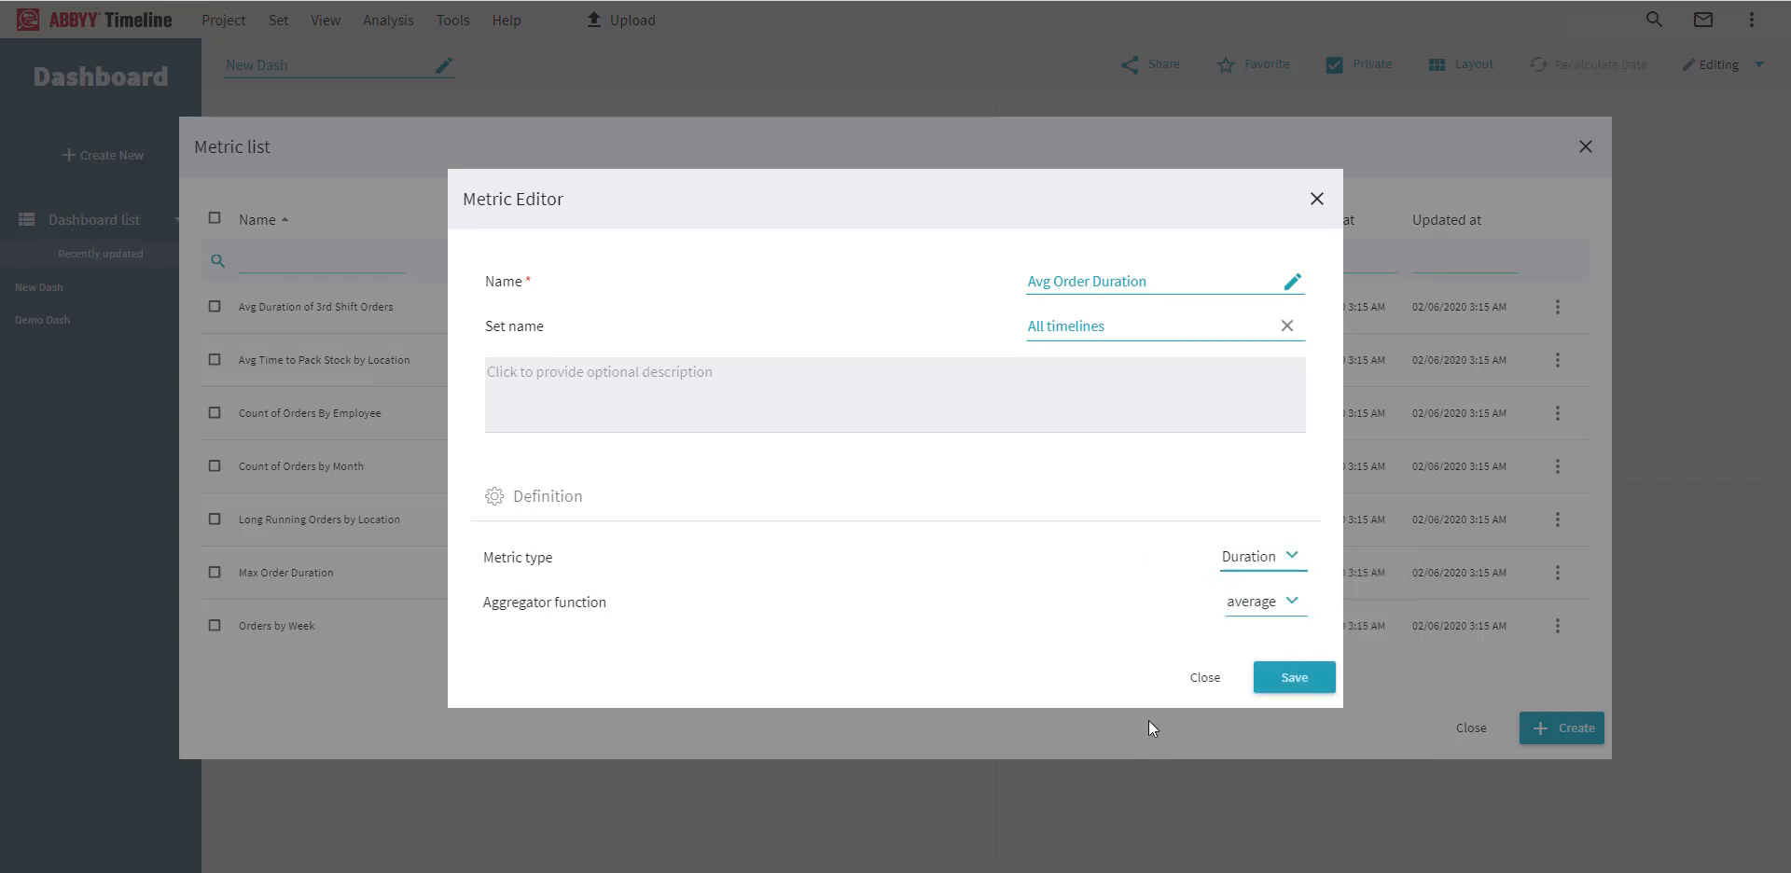
pyautogui.click(1268, 607)
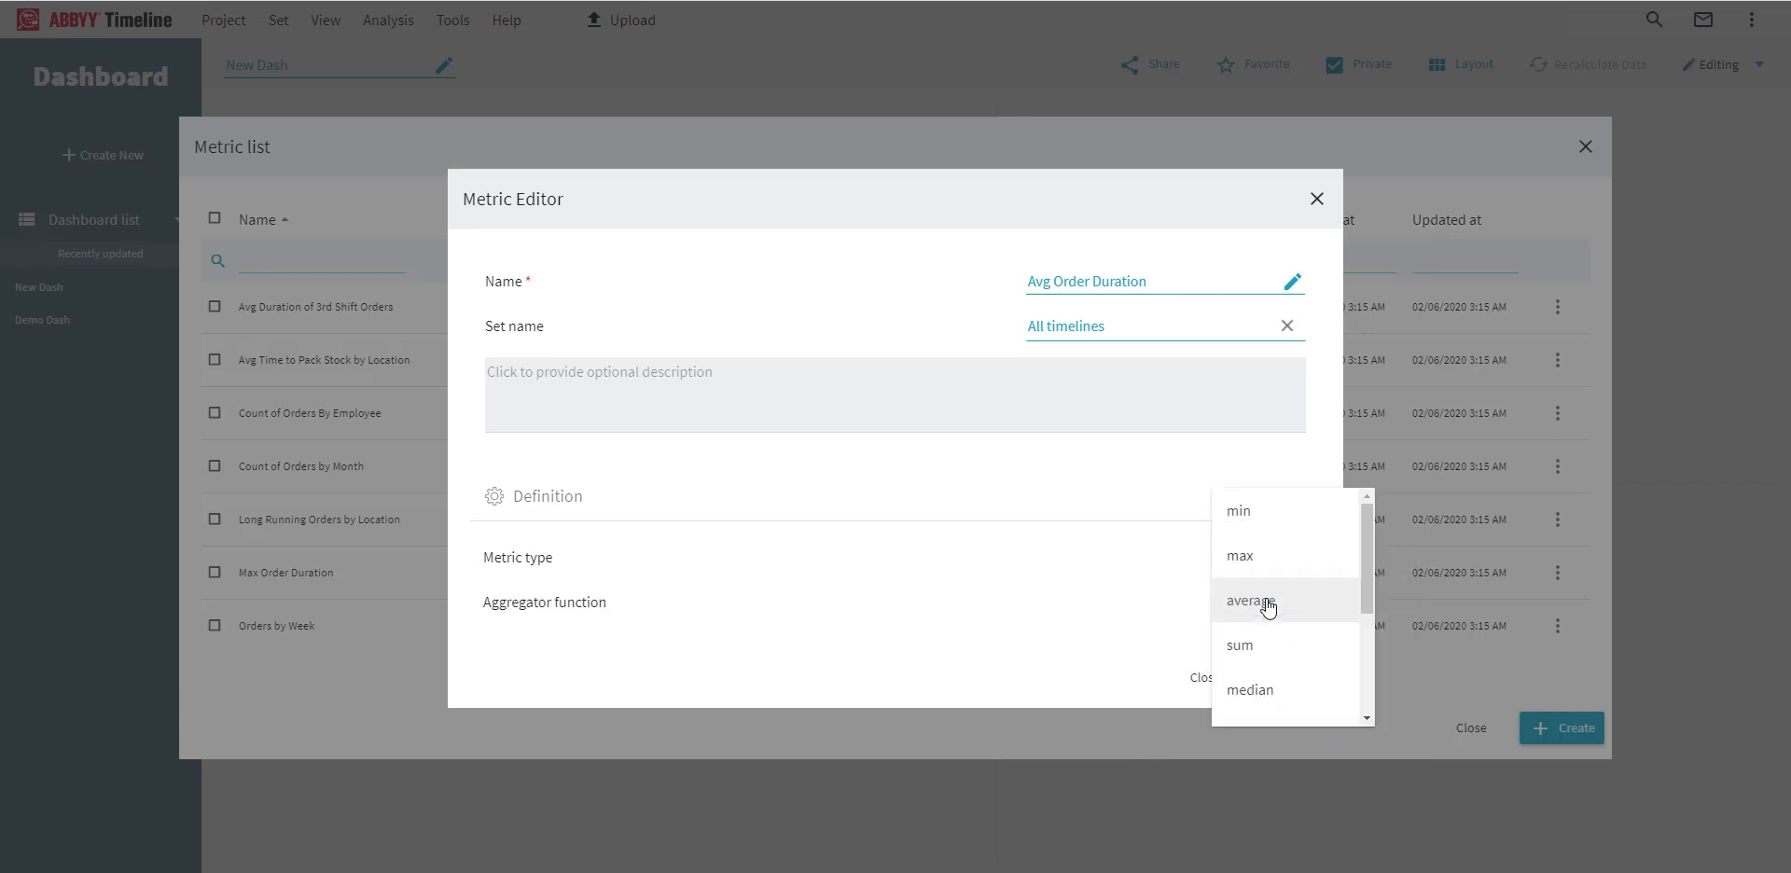
pyautogui.scroll(-3, 1266, 673)
pyautogui.scroll(4, 1265, 671)
pyautogui.click(1267, 605)
pyautogui.click(1306, 680)
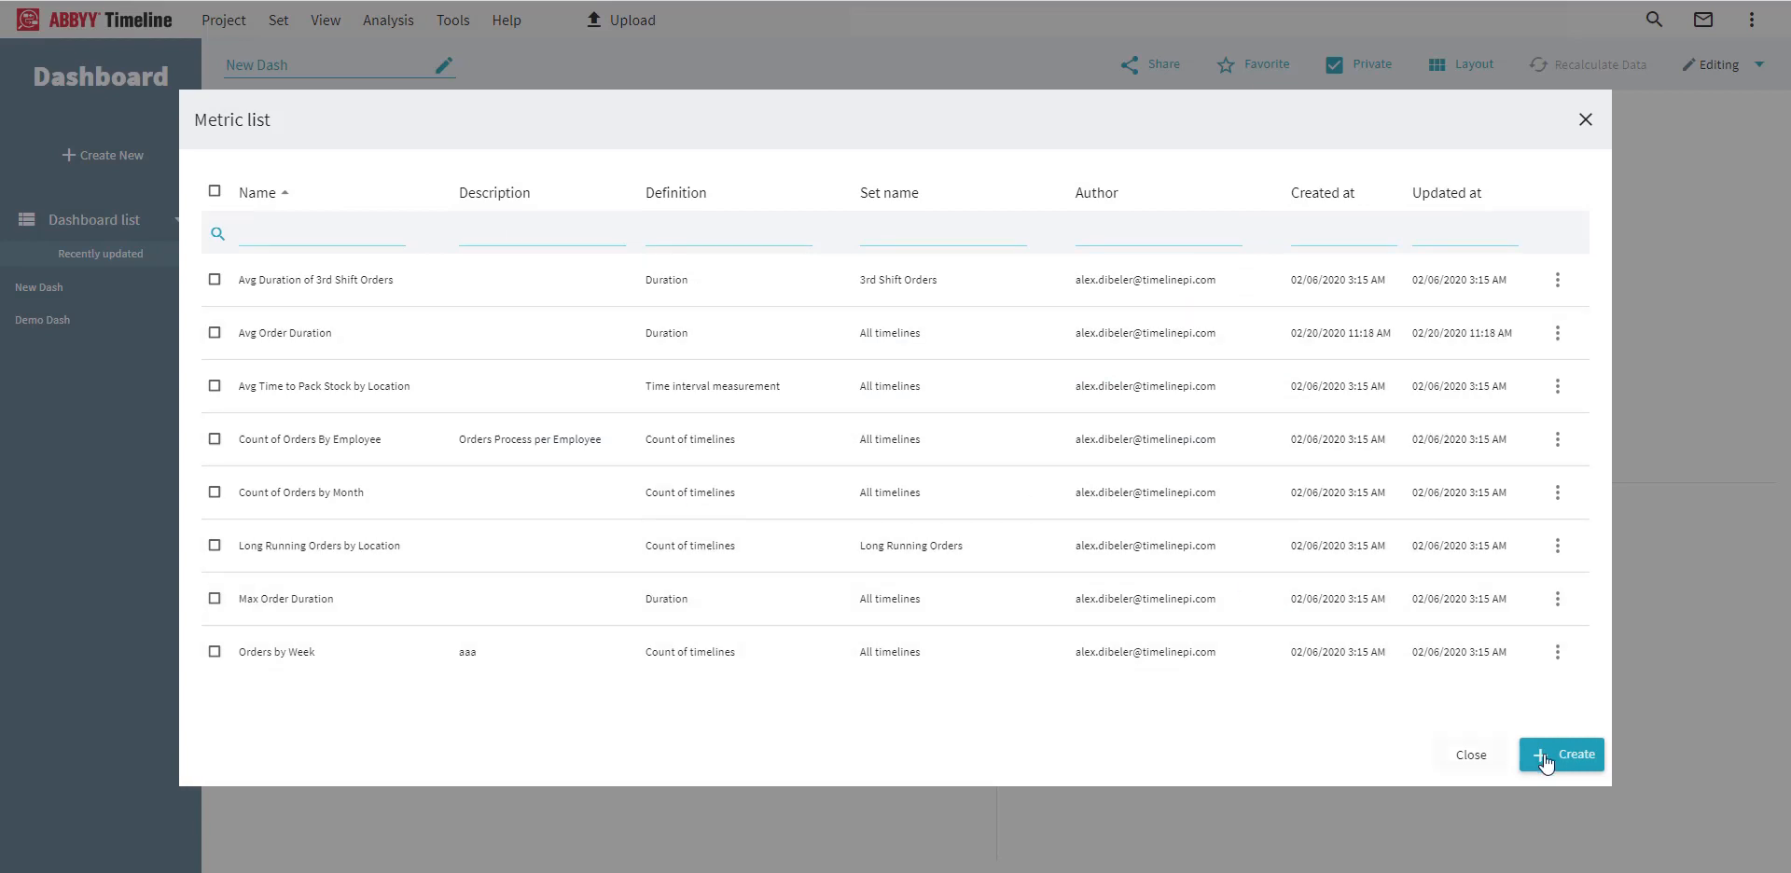
# Create and save a second metric named Order Count of type Count of timelines, and close the metric list.
pyautogui.click(1544, 761)
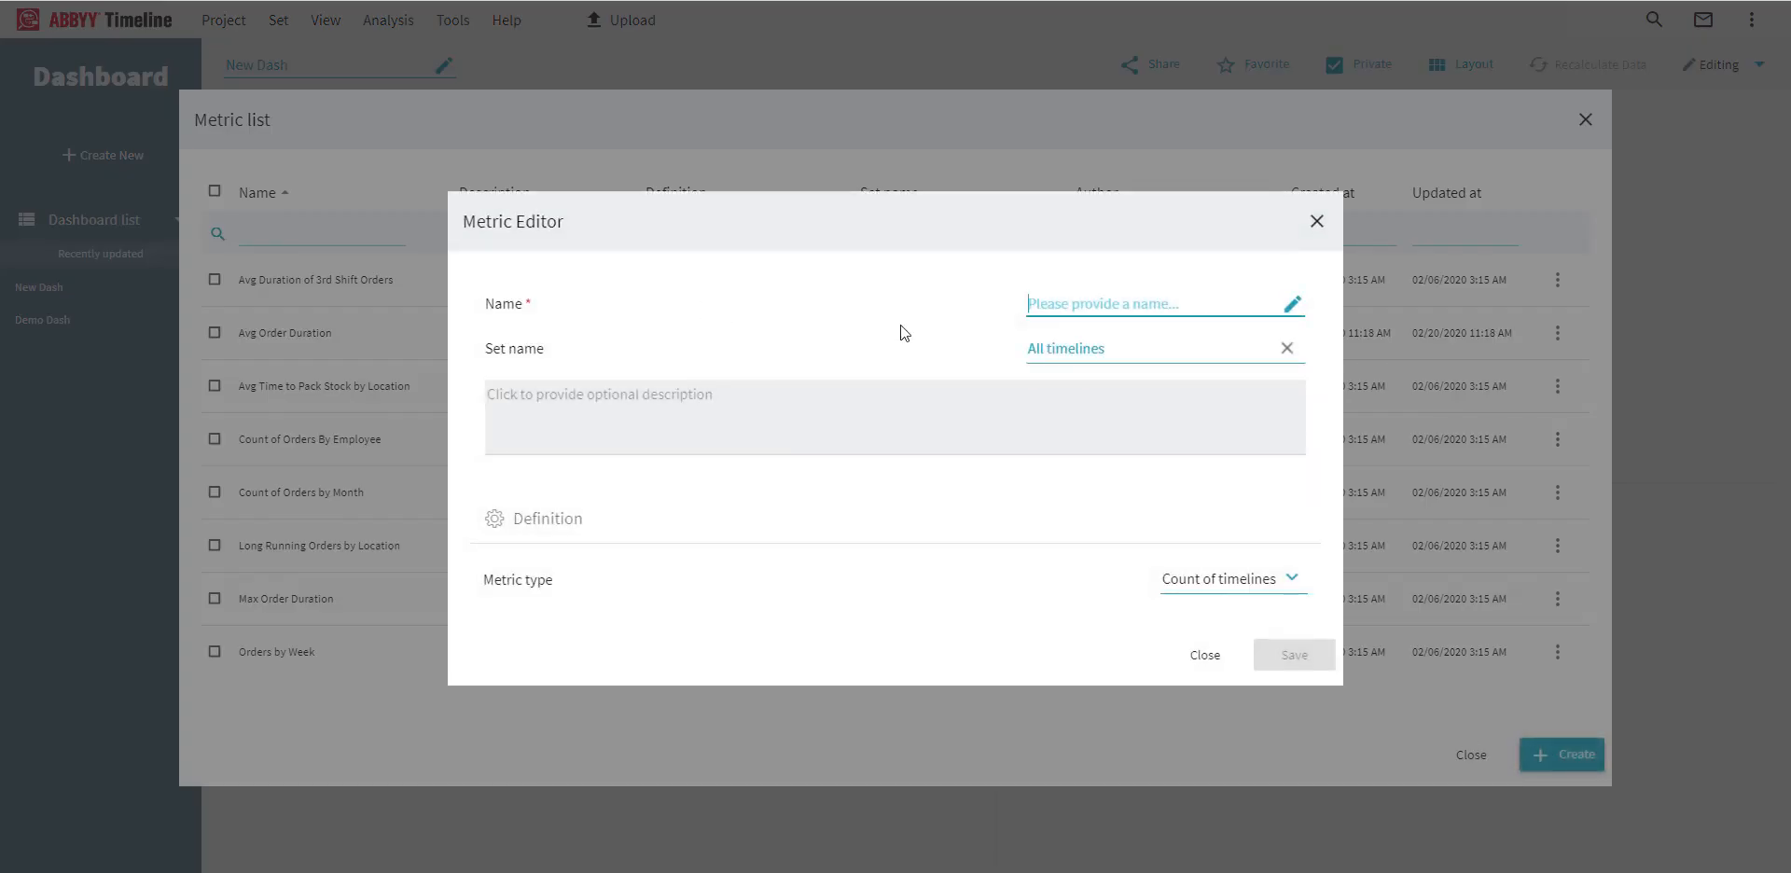
pyautogui.write('Order oun')
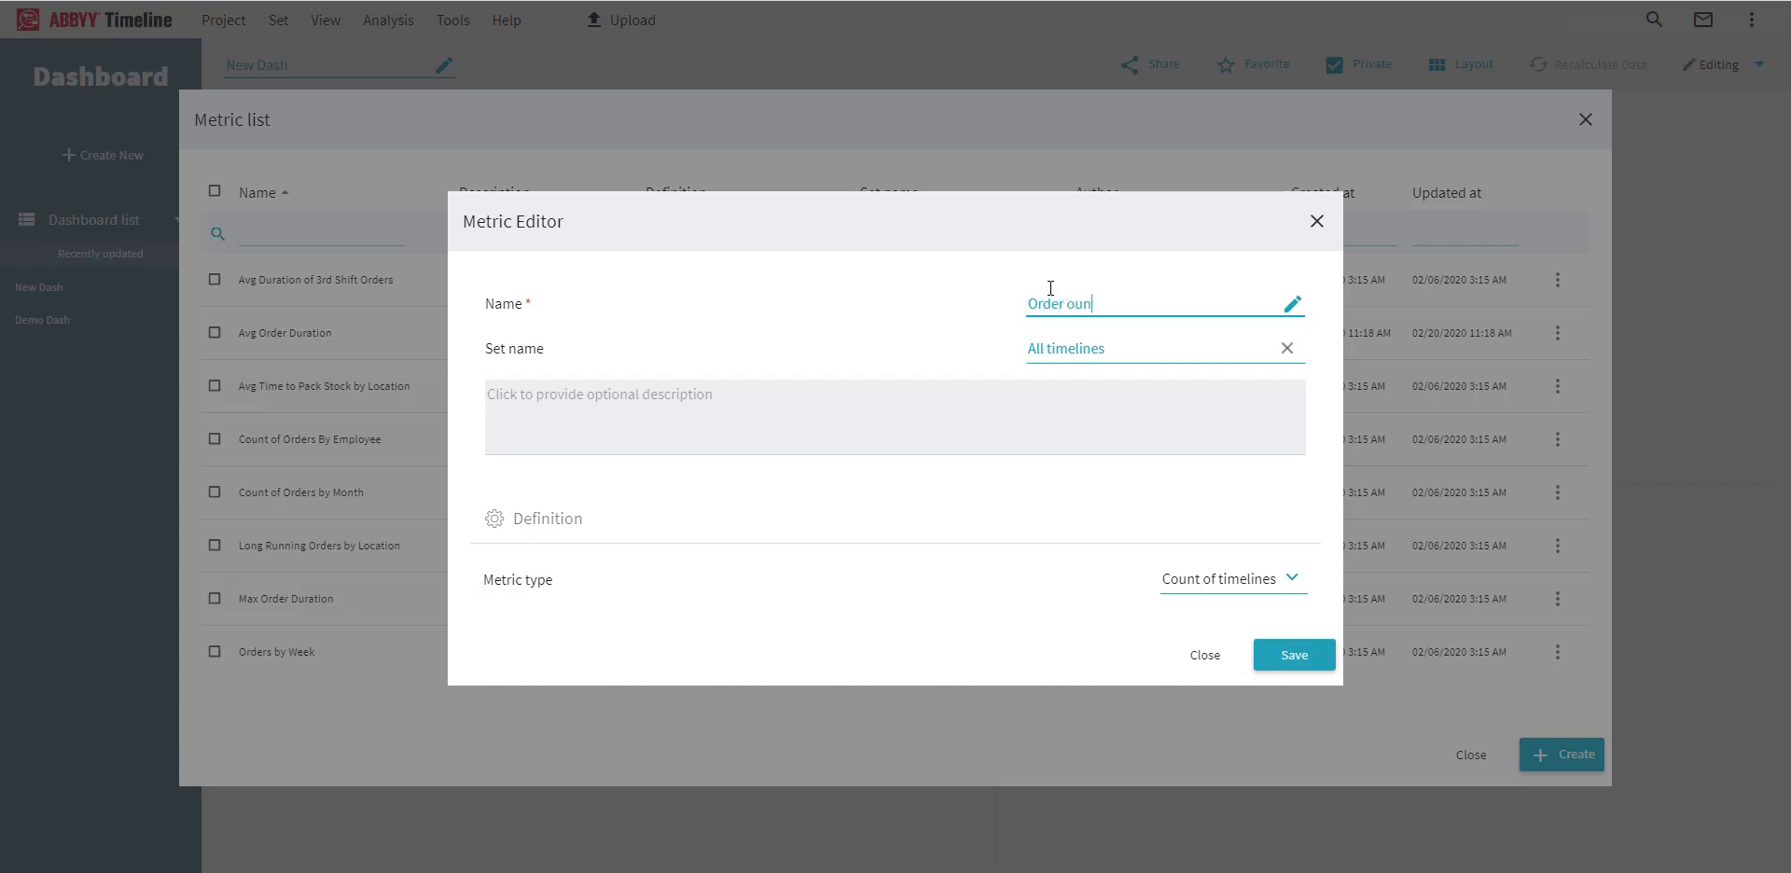
pyautogui.press('BackSpace')
pyautogui.press('BackSpace')
pyautogui.press('BackSpace')
pyautogui.write('Coun')
pyautogui.click(1269, 573)
pyautogui.click(1217, 587)
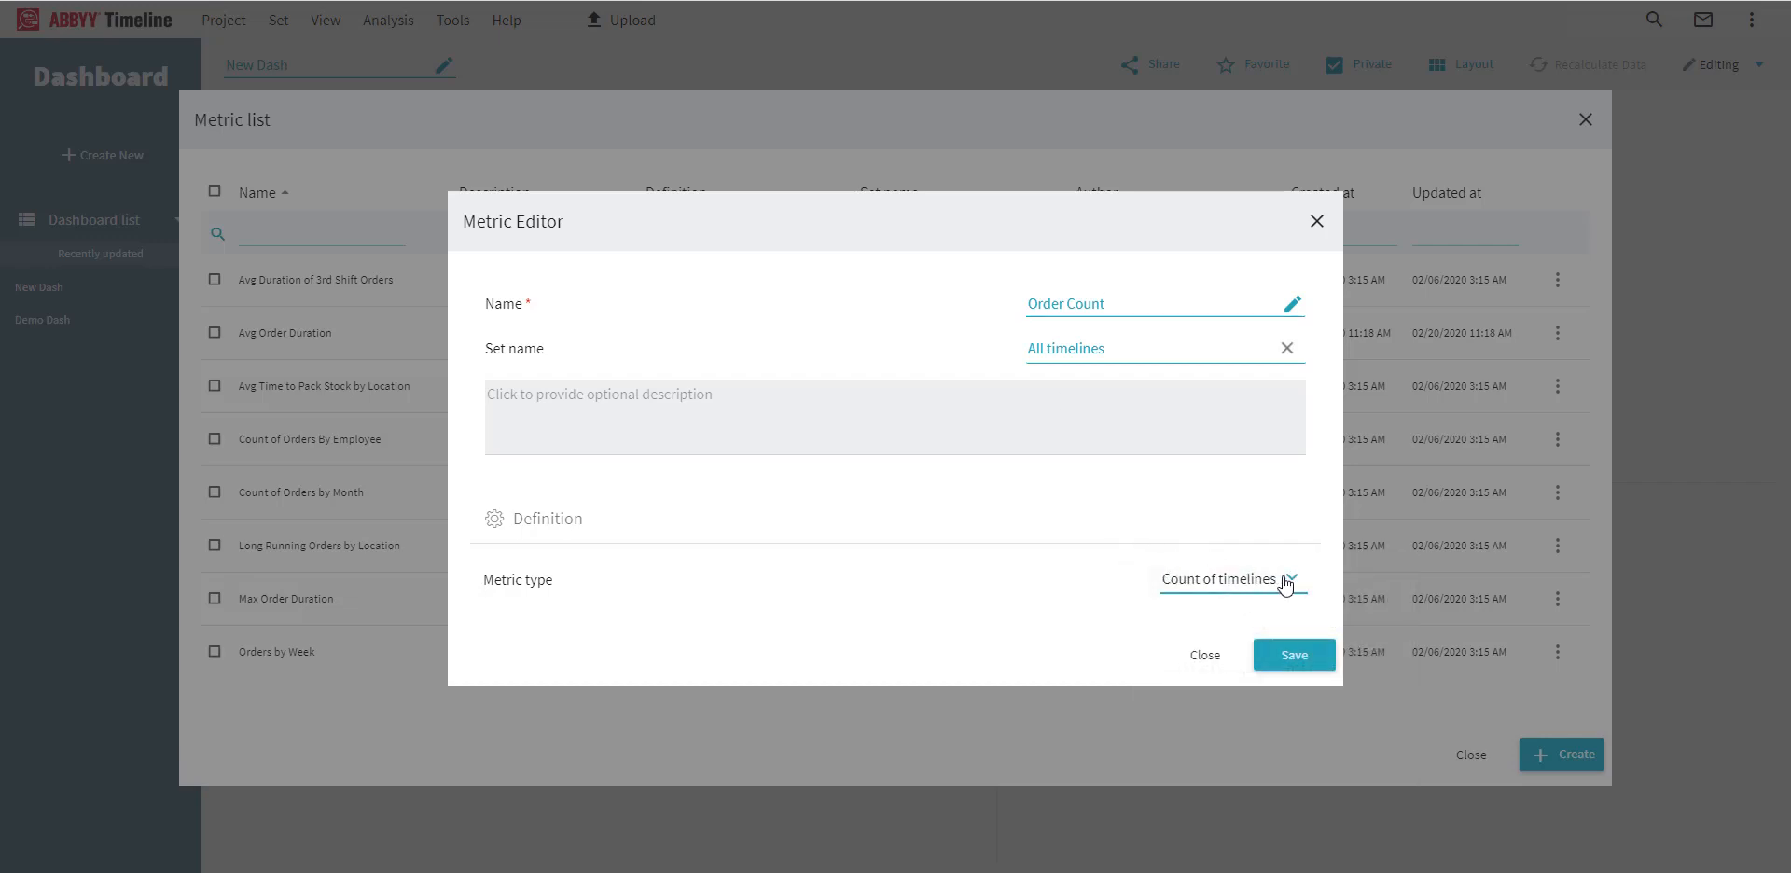
pyautogui.click(1289, 664)
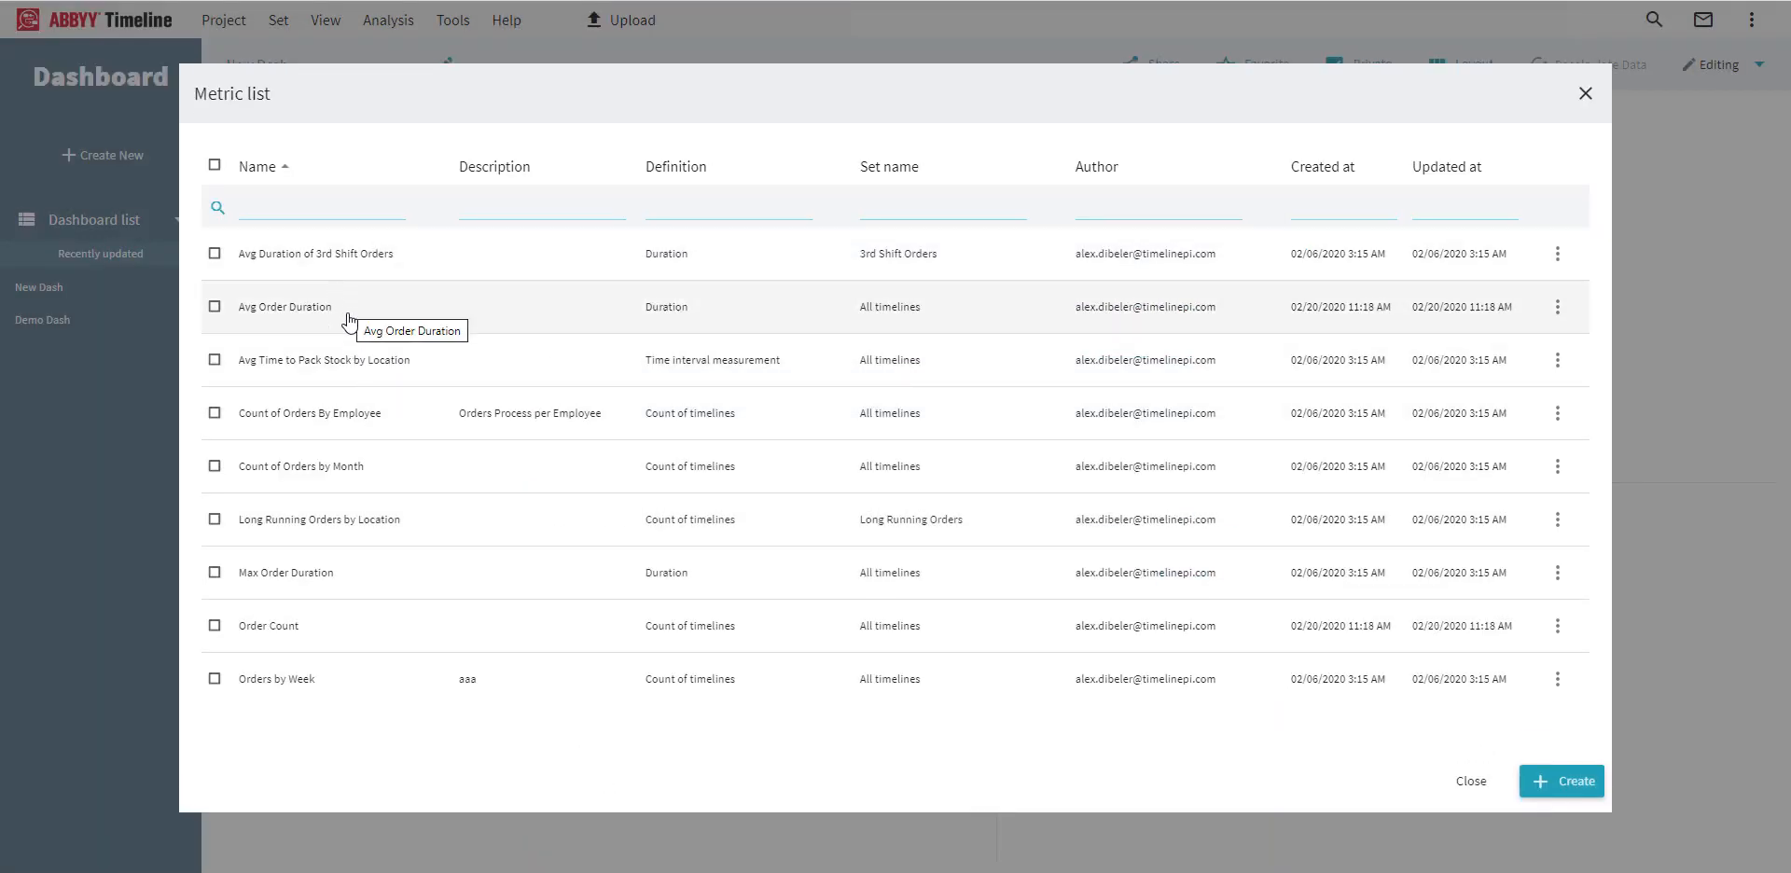
pyautogui.click(1471, 781)
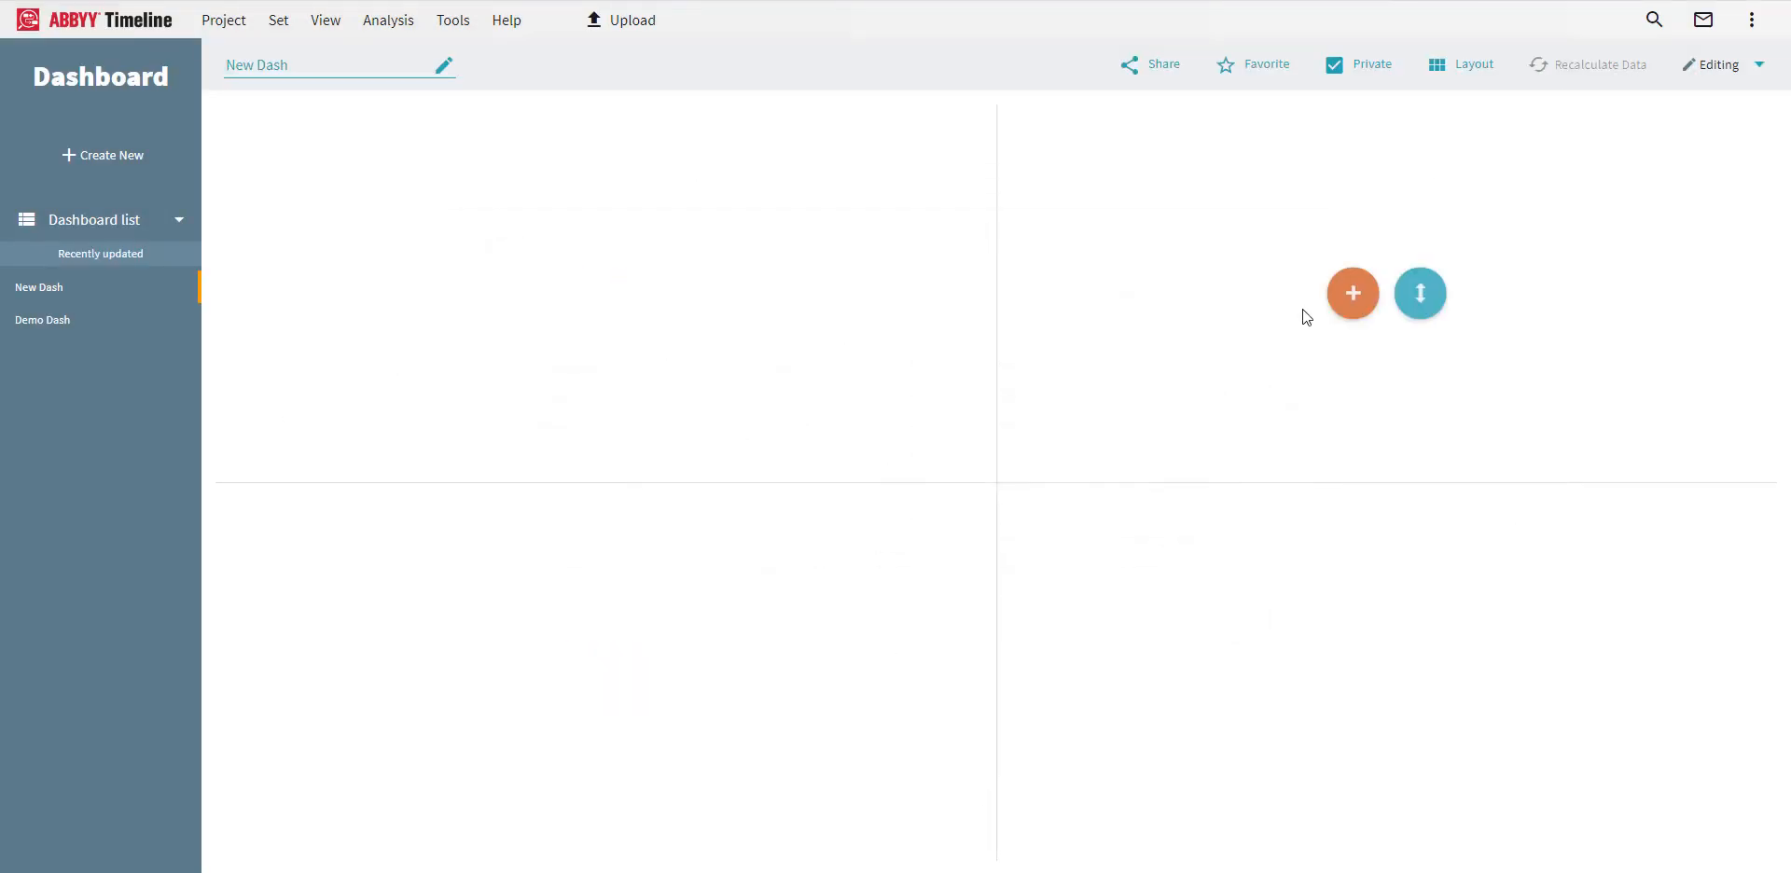
# Start a new chart from the chart list and set its display type to Combination.
pyautogui.click(451, 21)
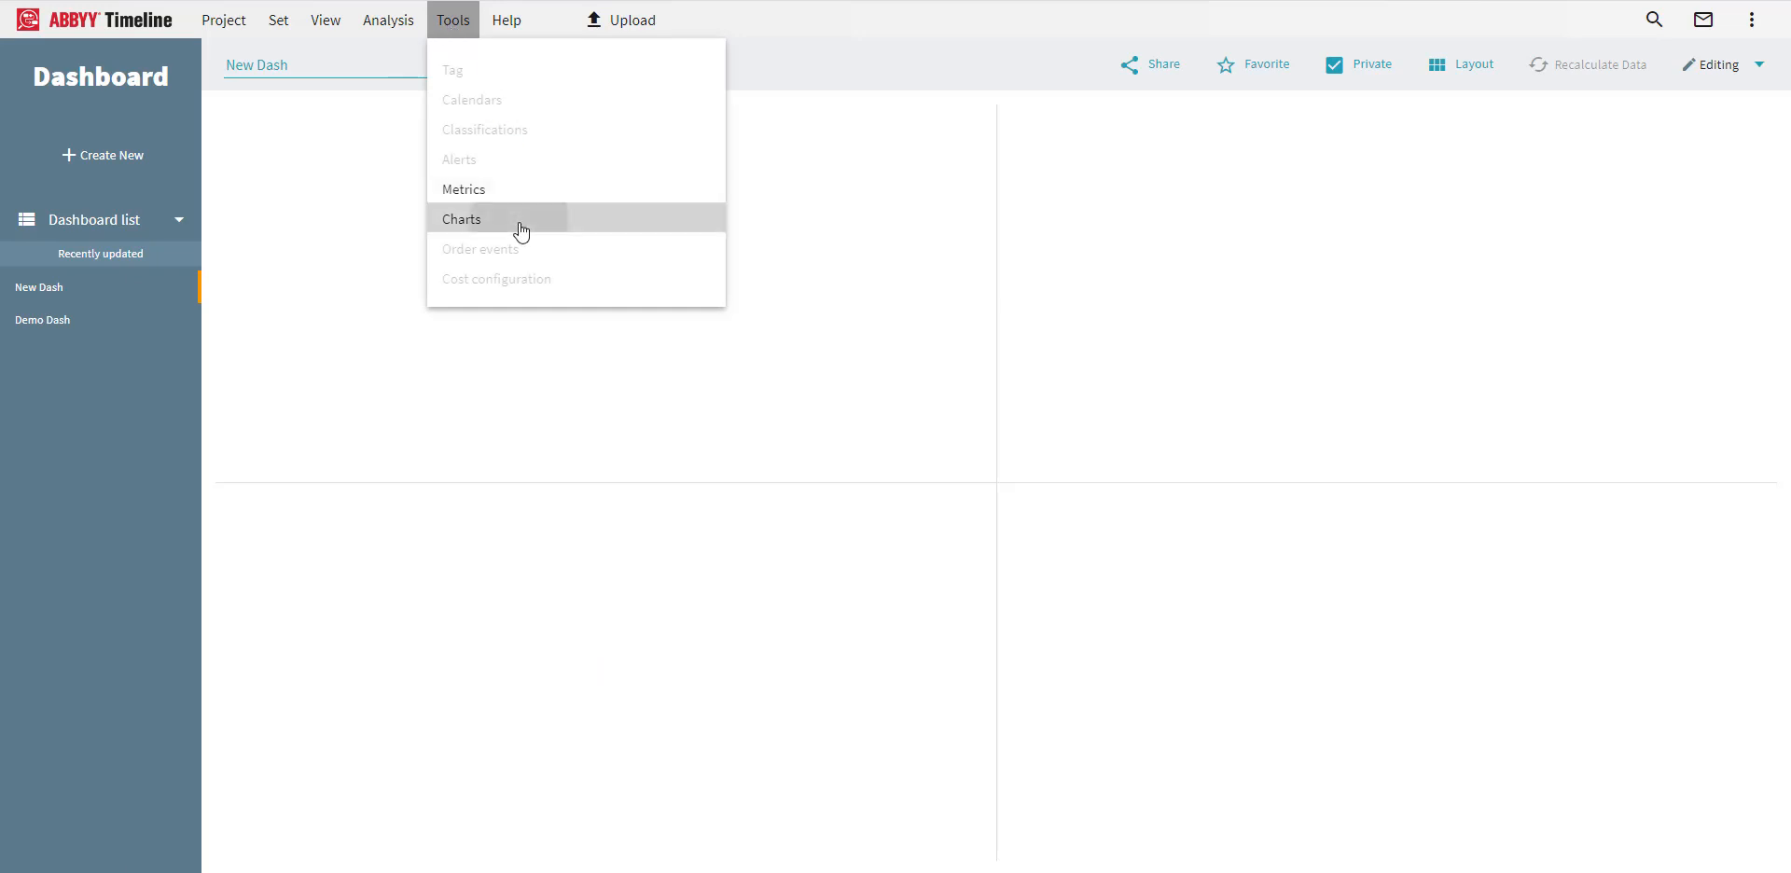
pyautogui.click(520, 220)
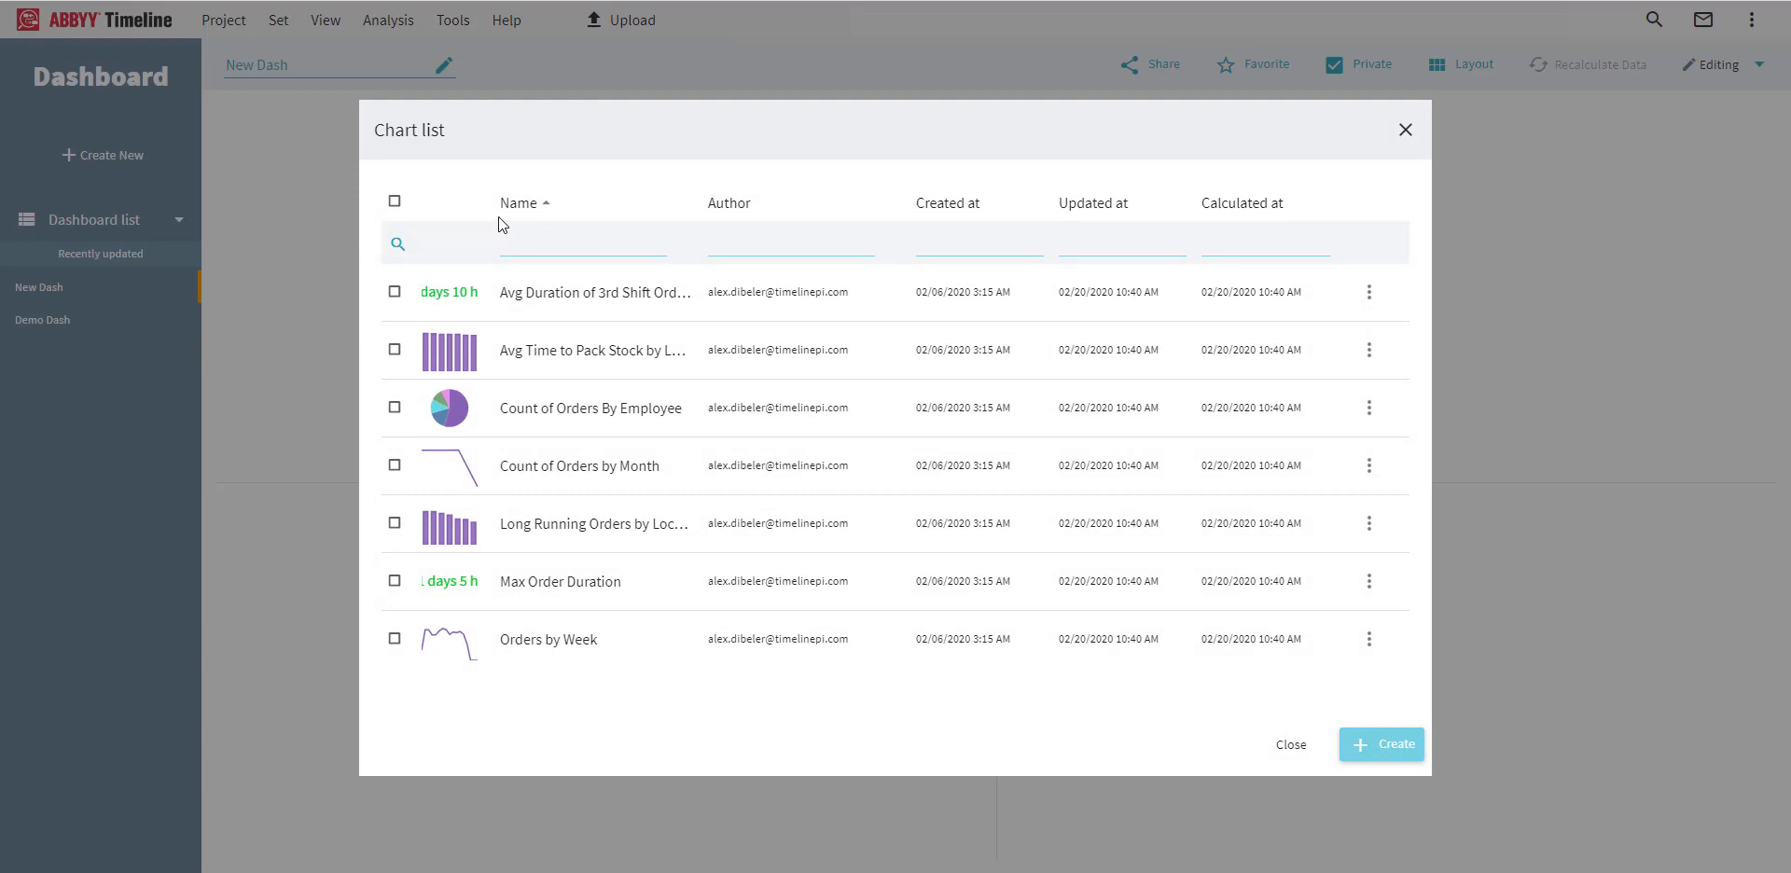
pyautogui.click(1399, 746)
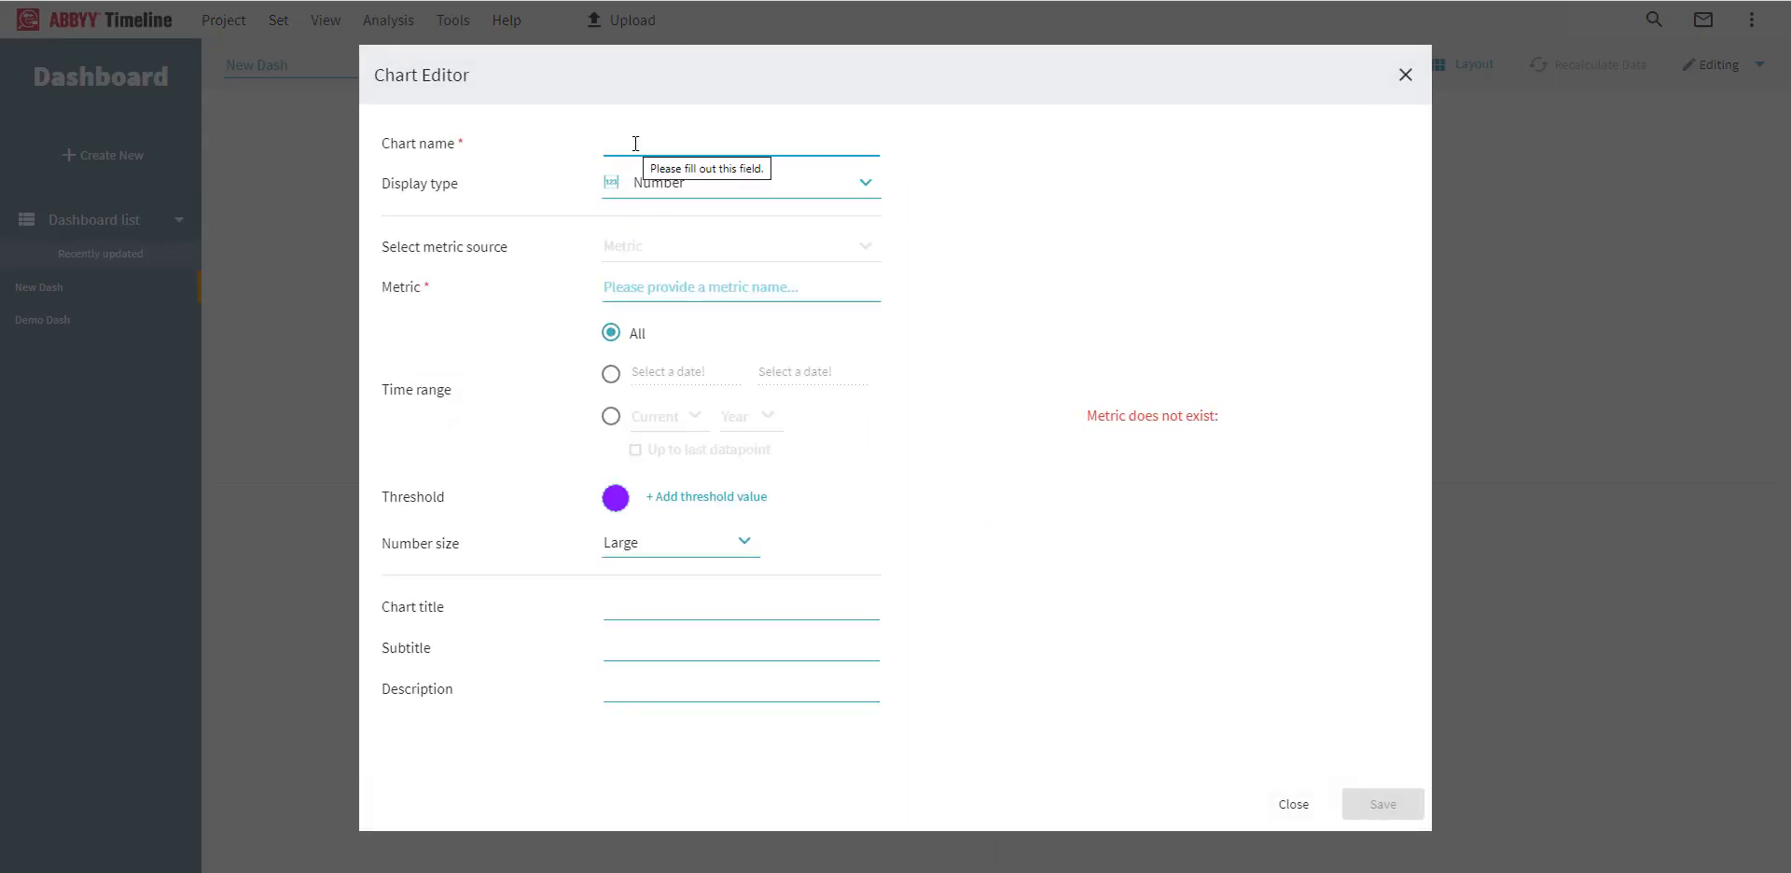
pyautogui.click(832, 198)
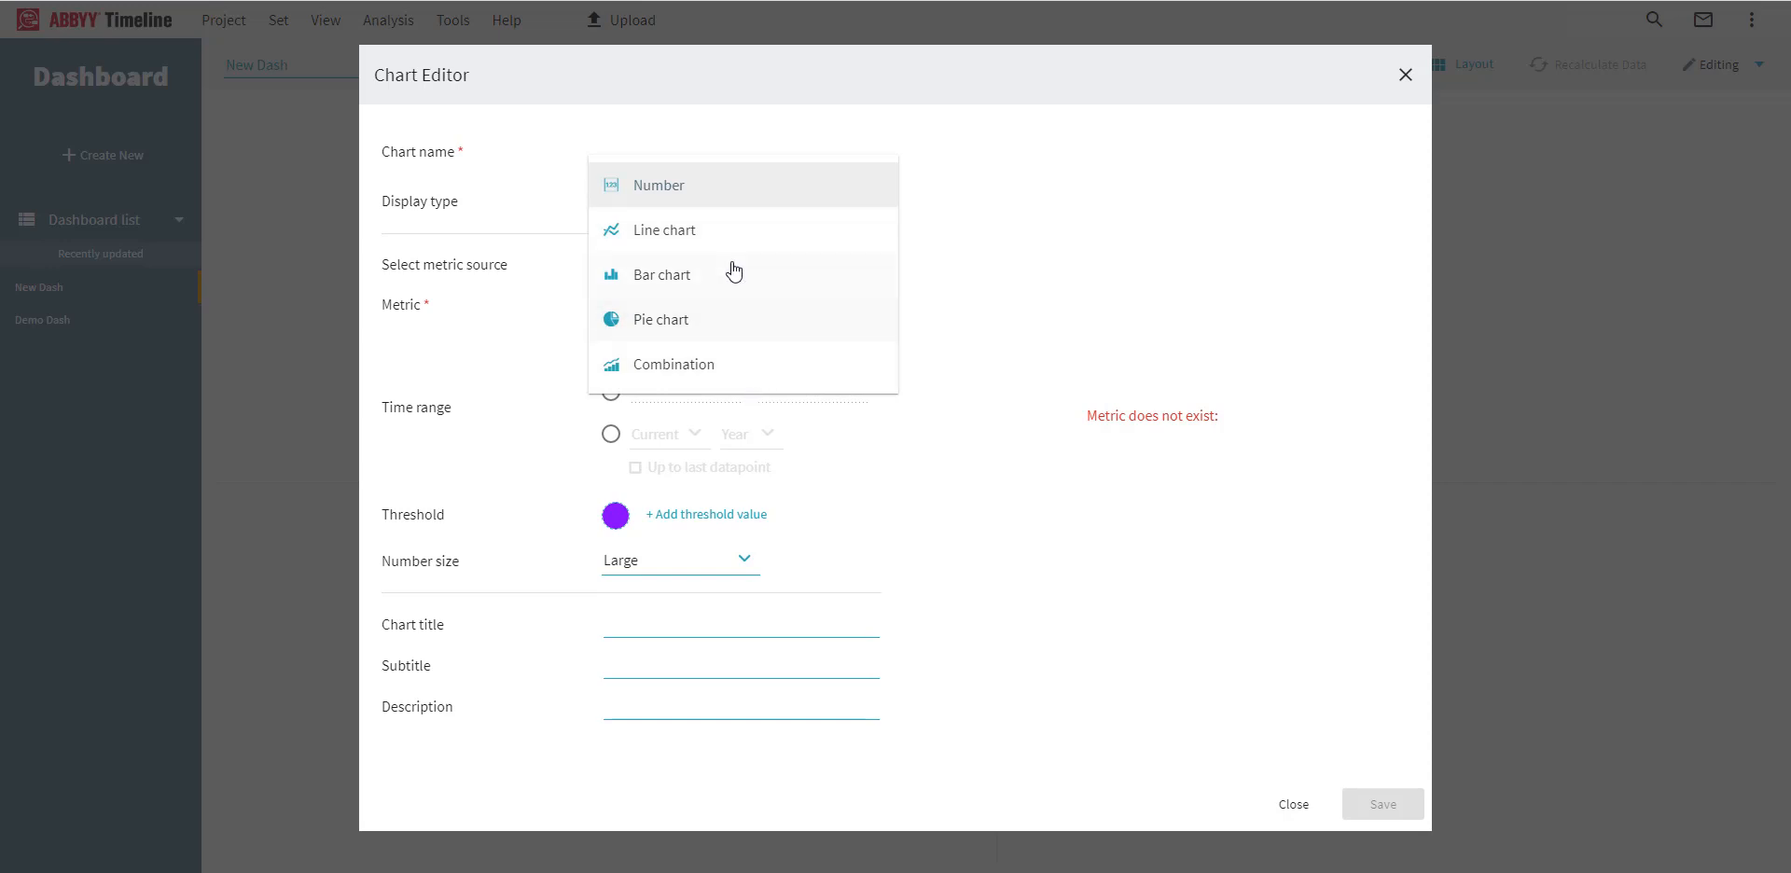
pyautogui.click(746, 374)
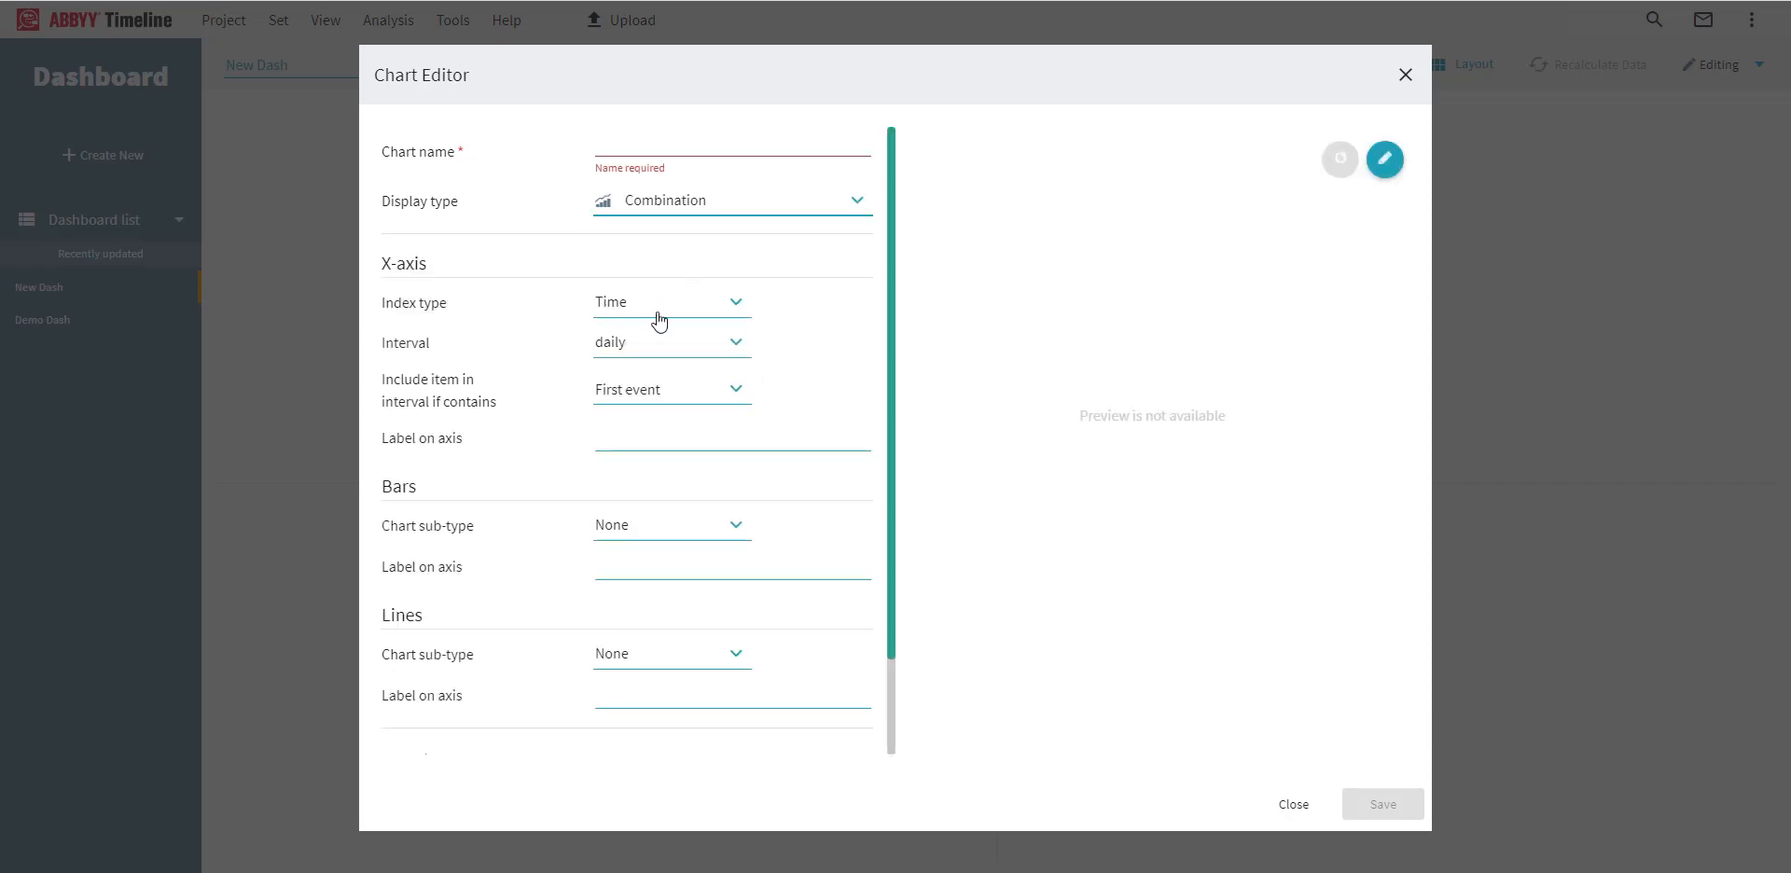
# Configure the chart's X-axis with the Time index type, a weekly interval and the axis label Week.
pyautogui.click(736, 304)
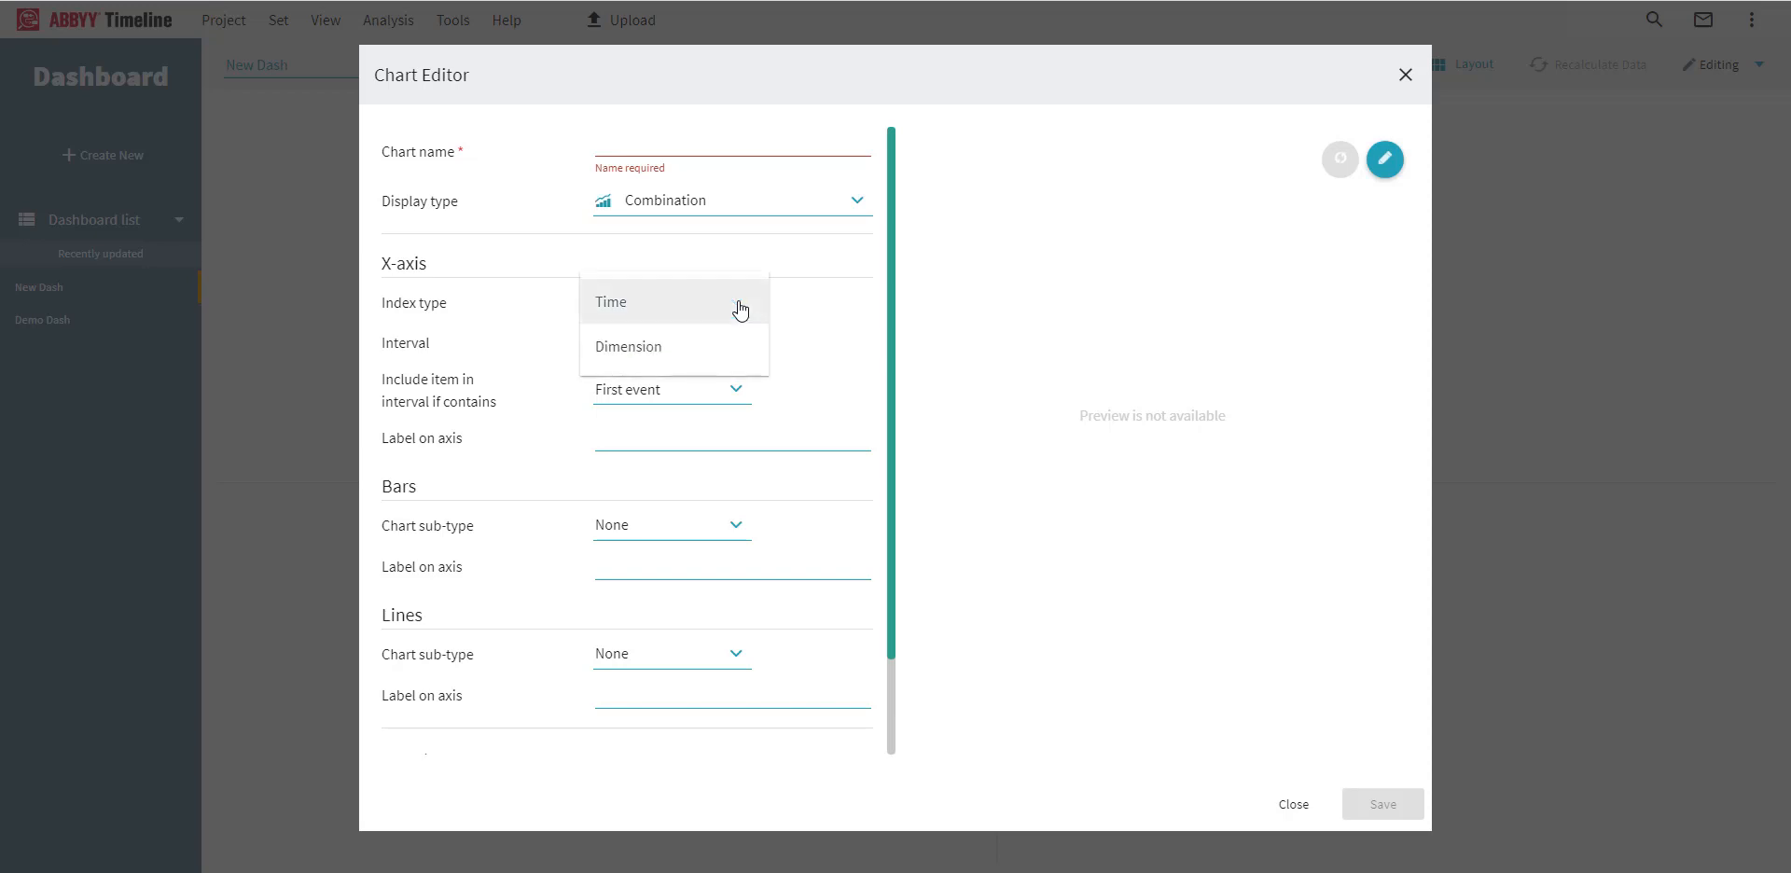
pyautogui.click(712, 307)
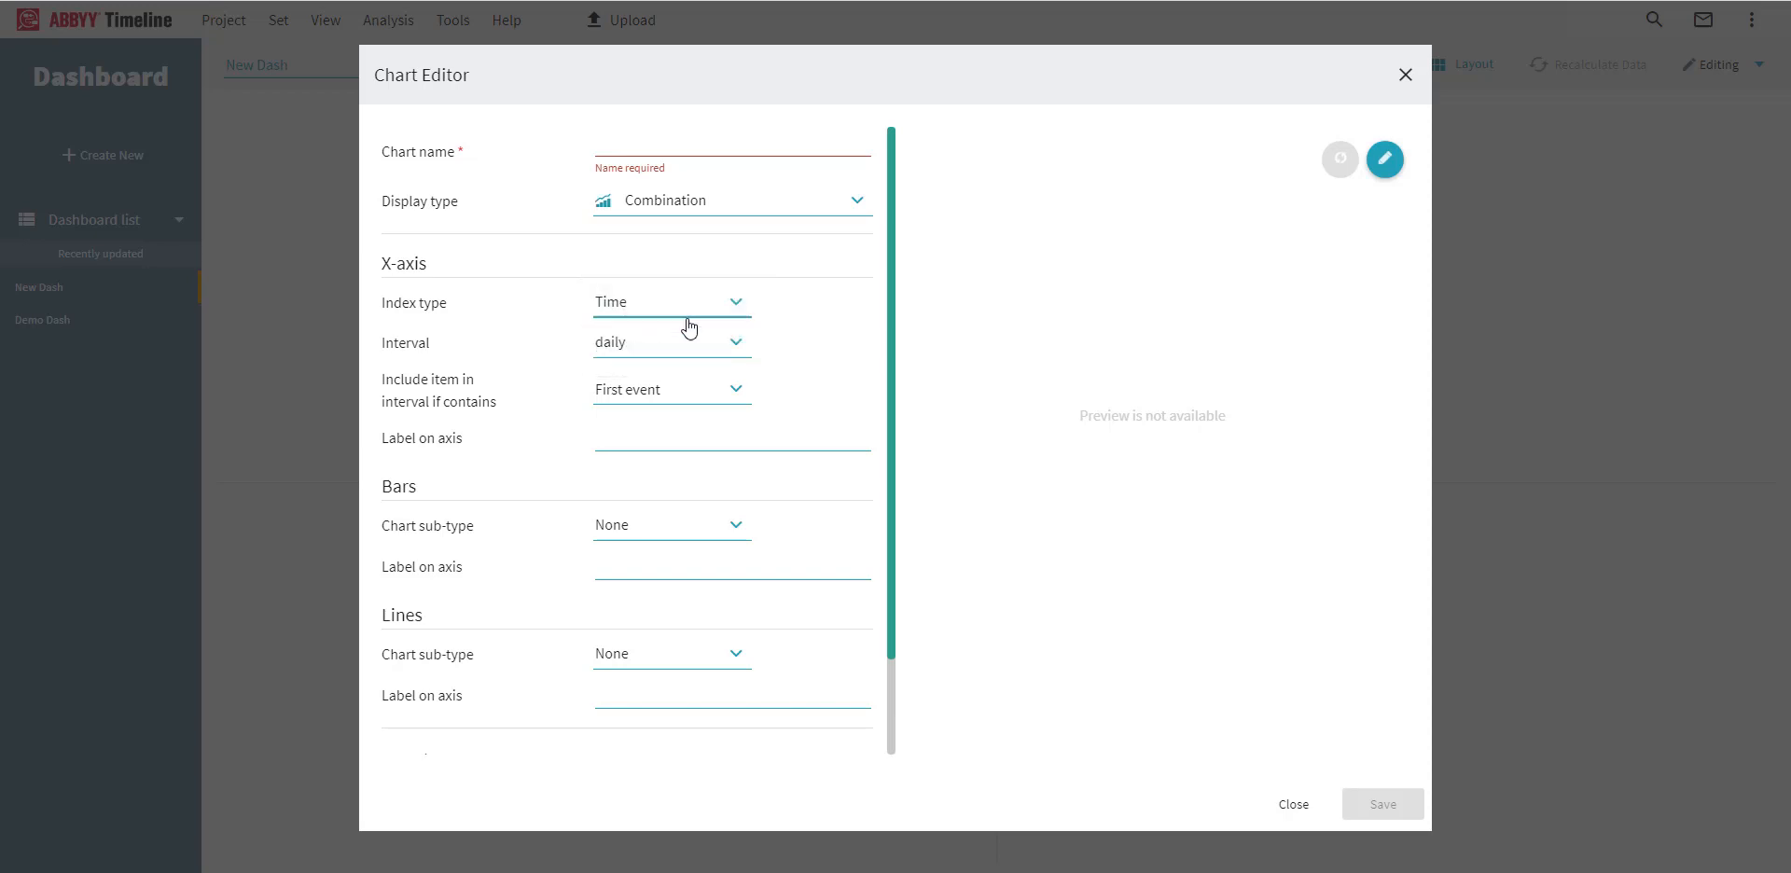
pyautogui.click(747, 351)
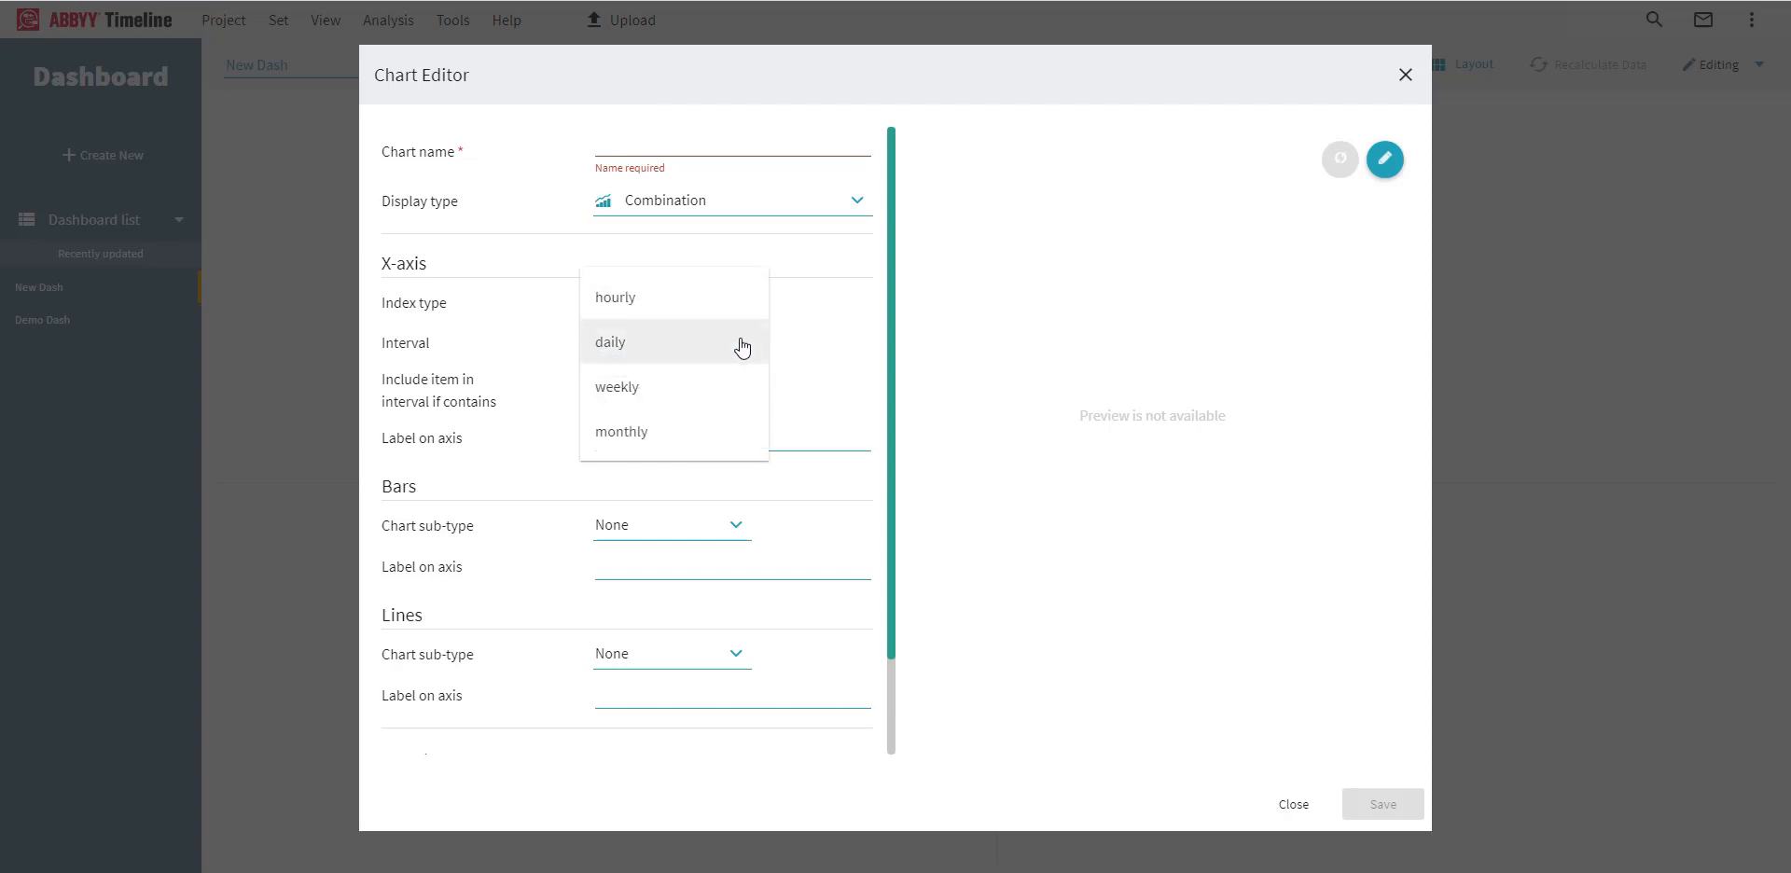
pyautogui.click(692, 400)
pyautogui.click(665, 430)
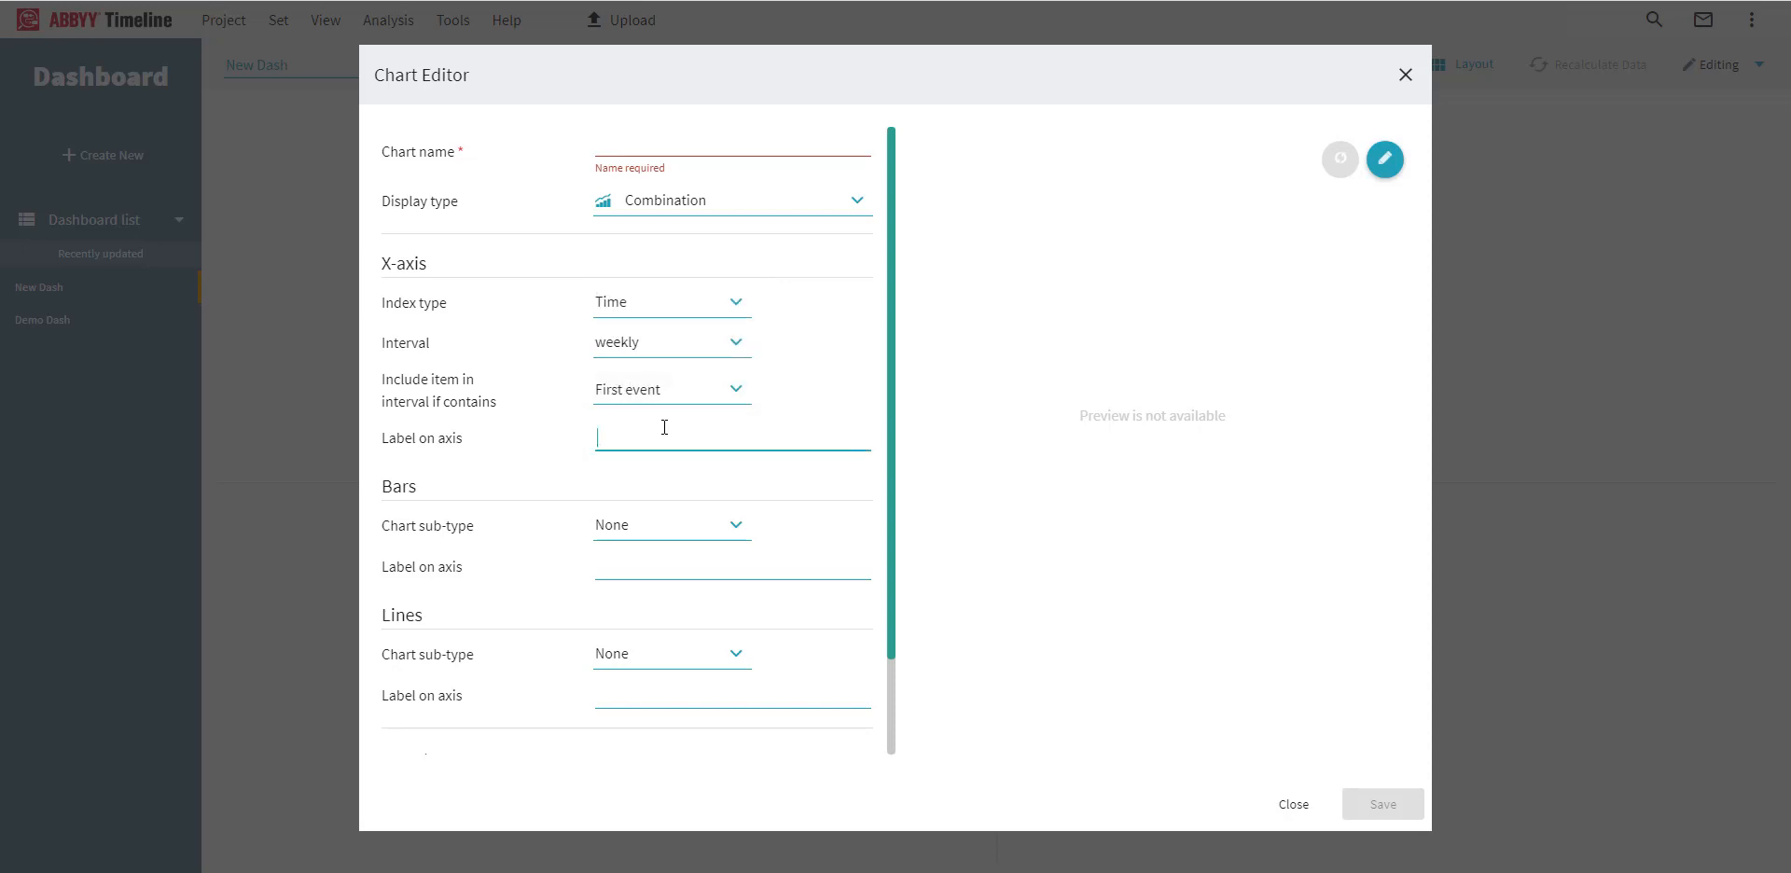
pyautogui.write('Week')
# Set the bars to the Stacked sub-type with Dimension as secondary breakdown and Order Count as the metric.
pyautogui.scroll(-1, 764, 528)
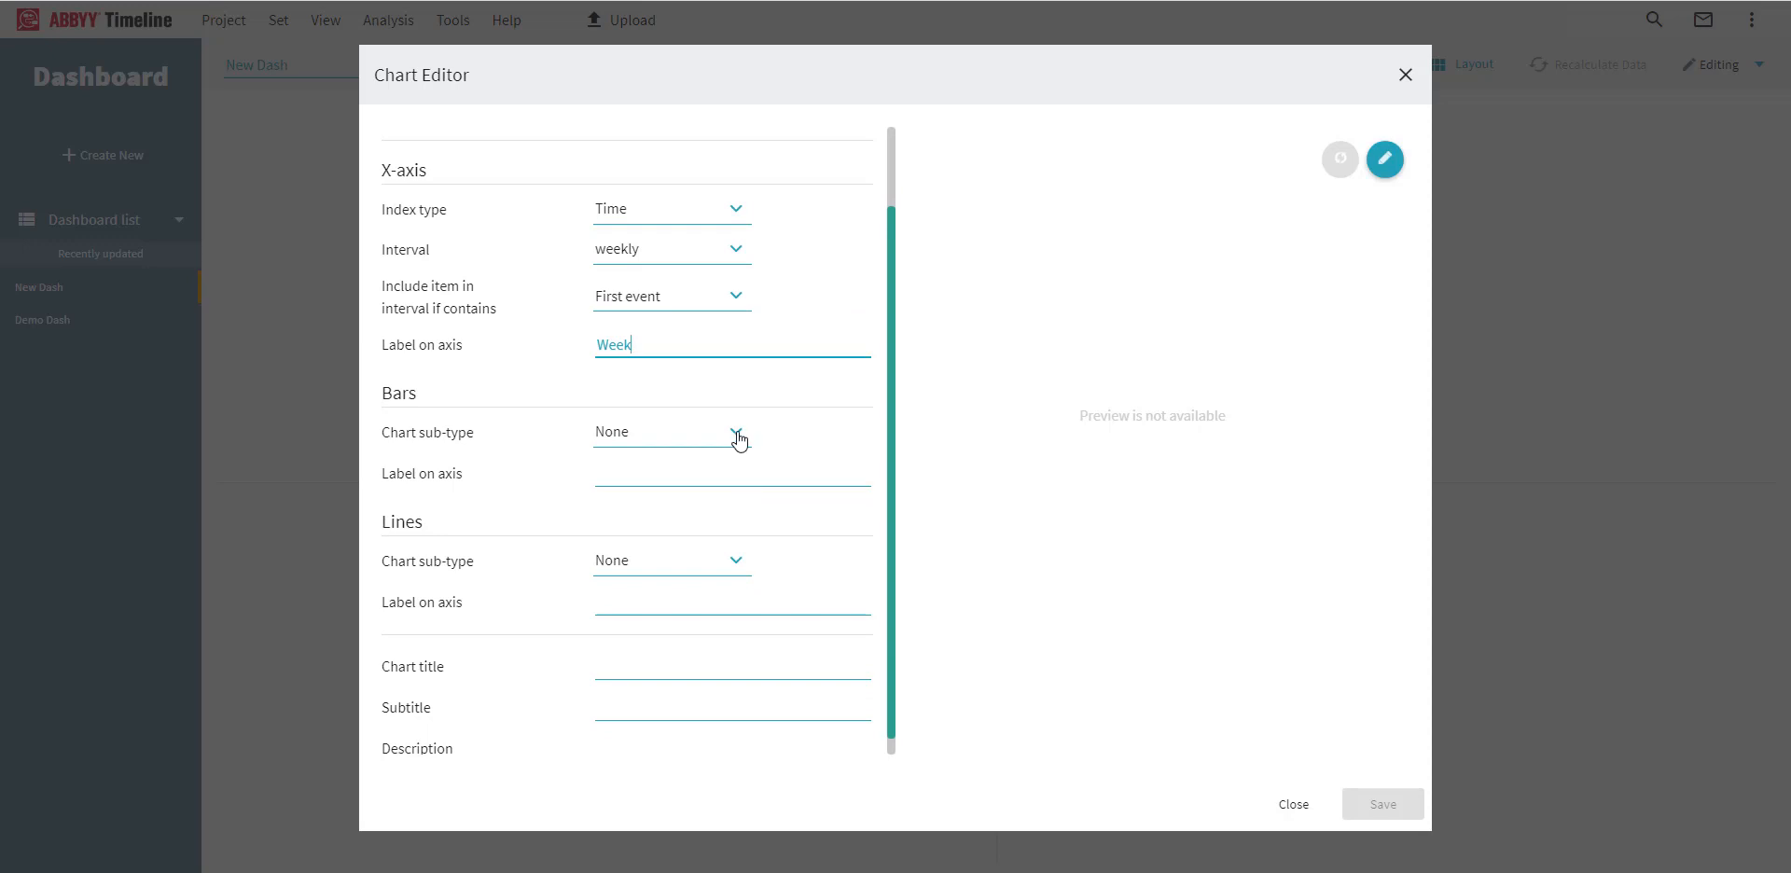
pyautogui.click(737, 435)
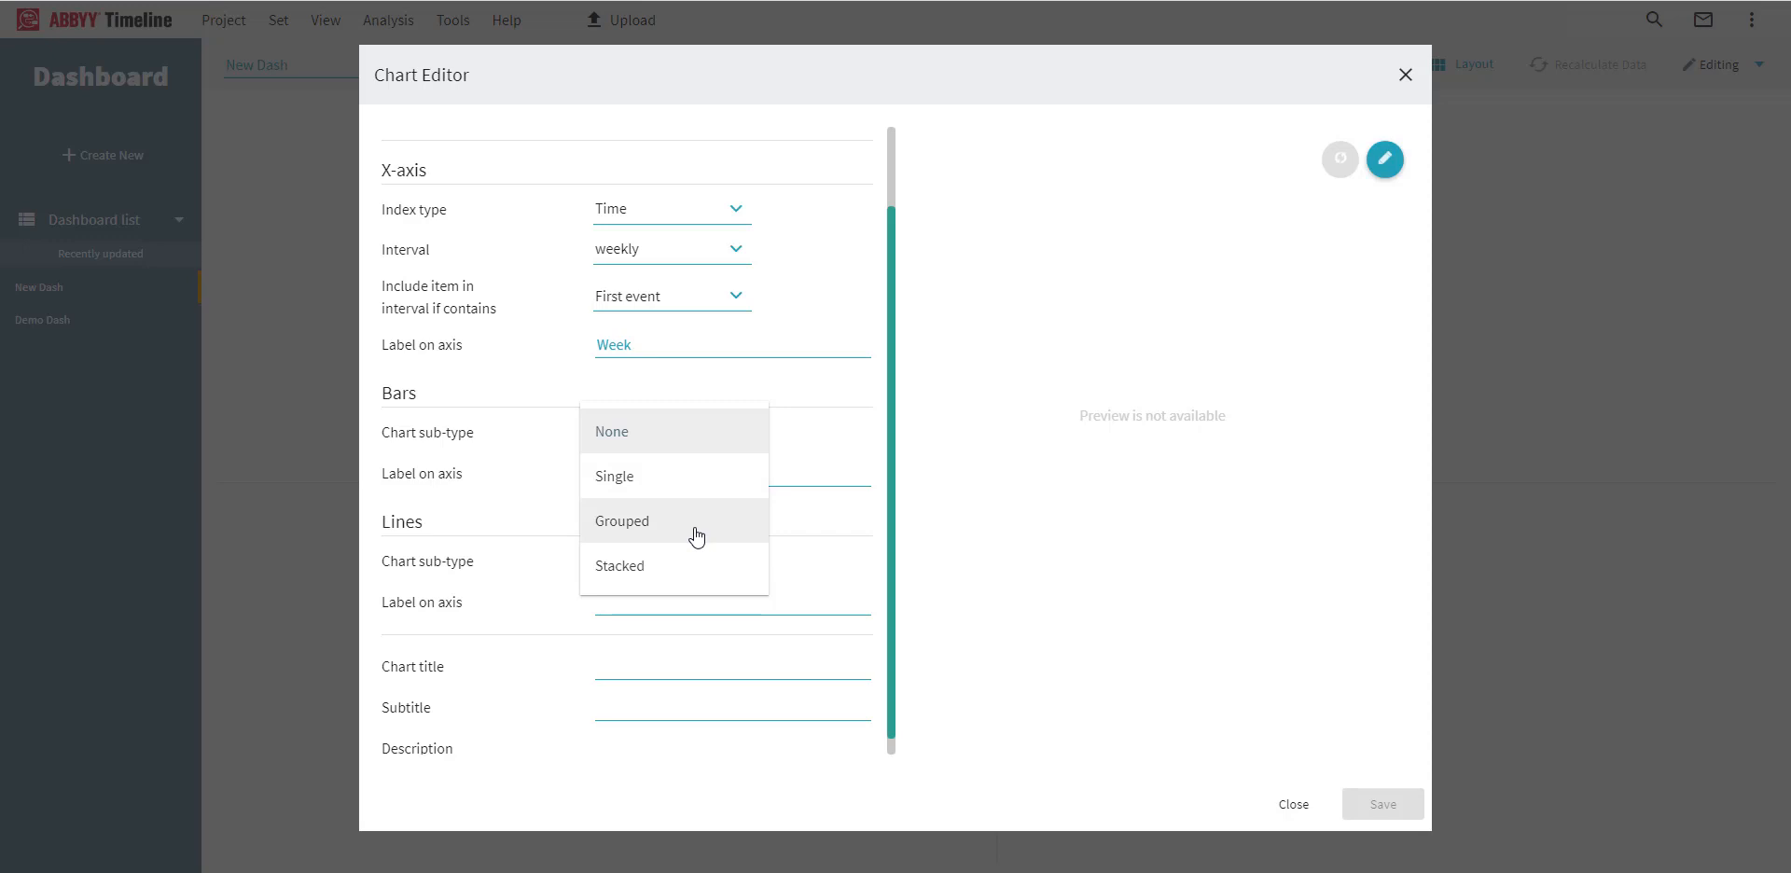
pyautogui.click(690, 563)
pyautogui.click(698, 483)
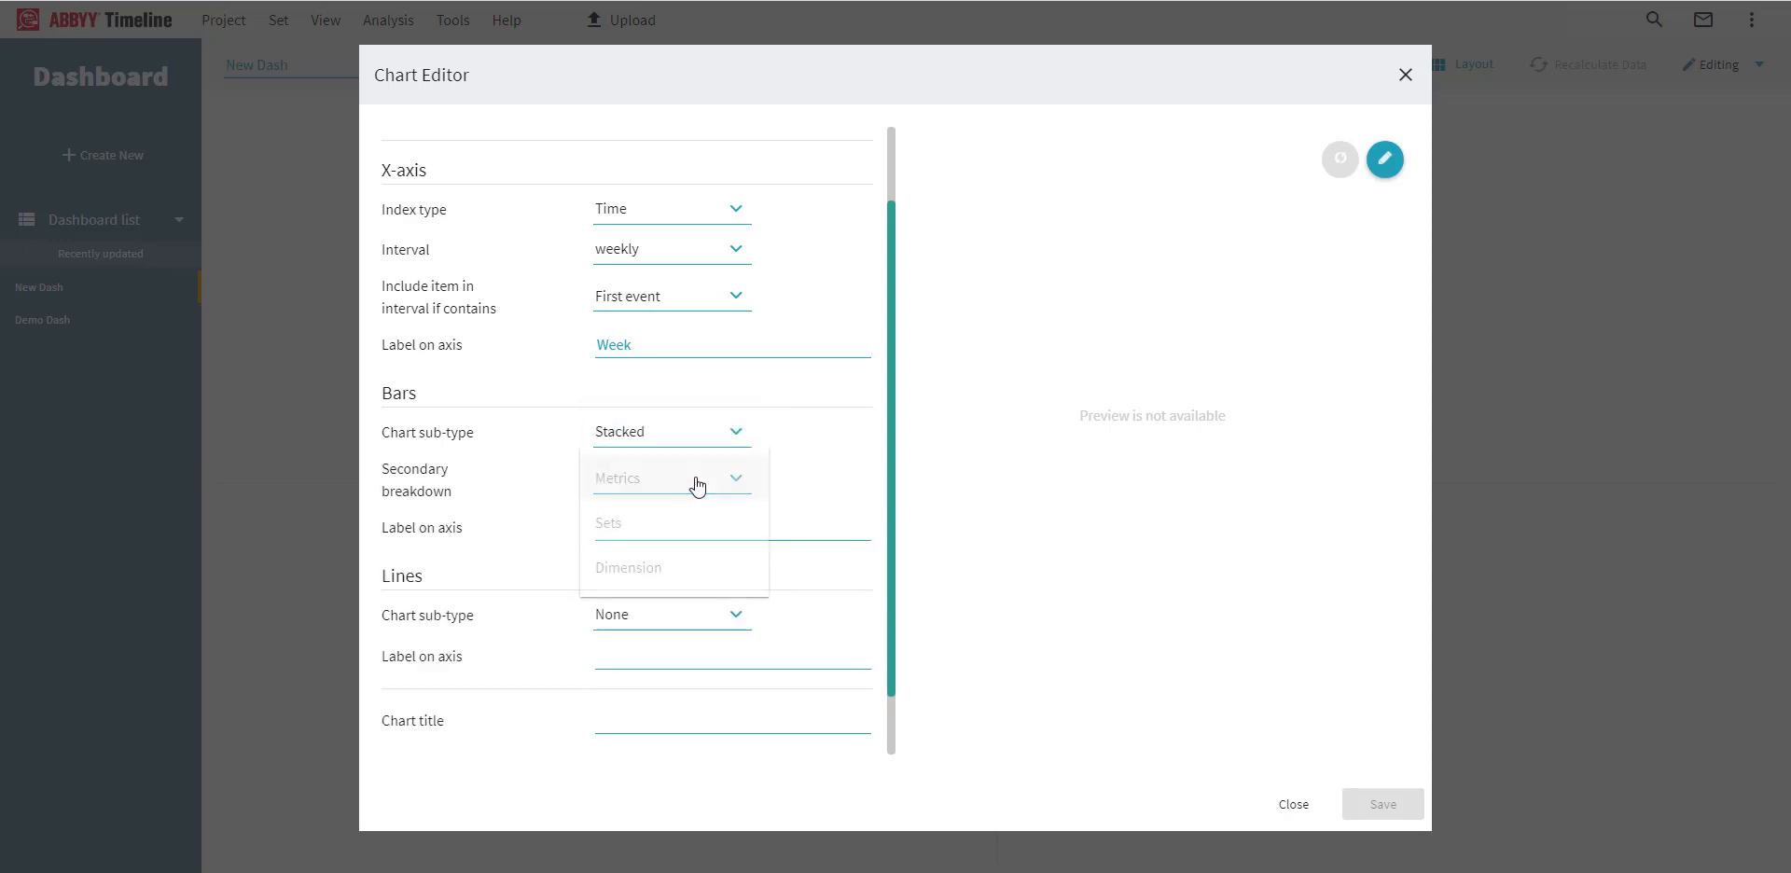
pyautogui.click(694, 569)
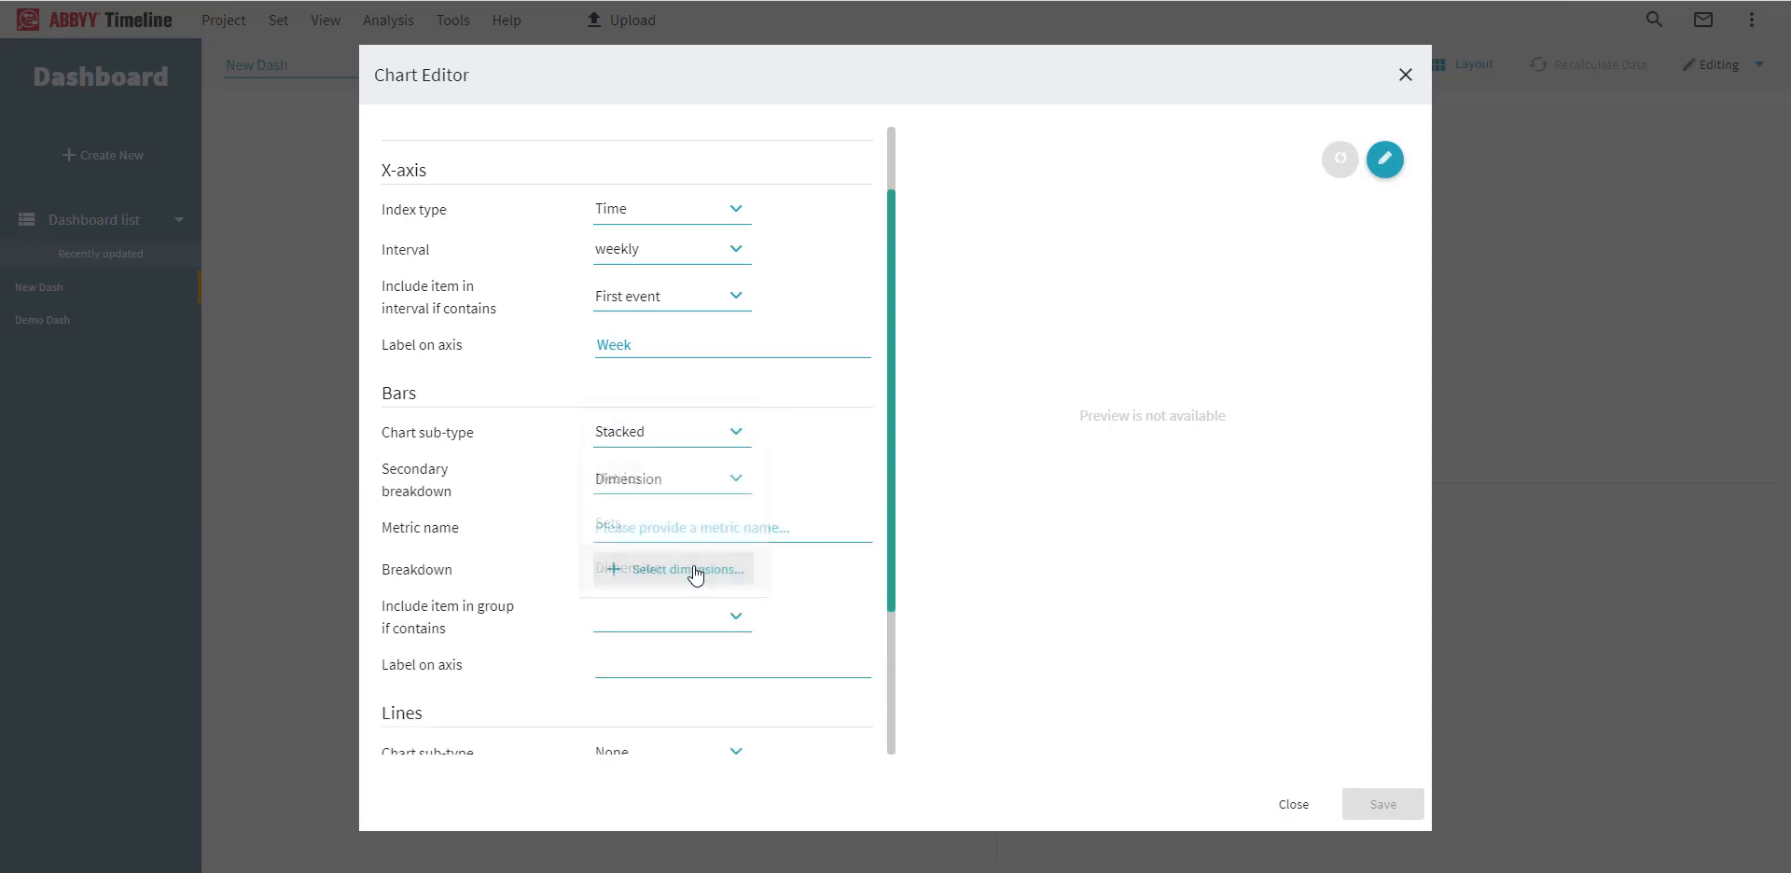
pyautogui.click(684, 530)
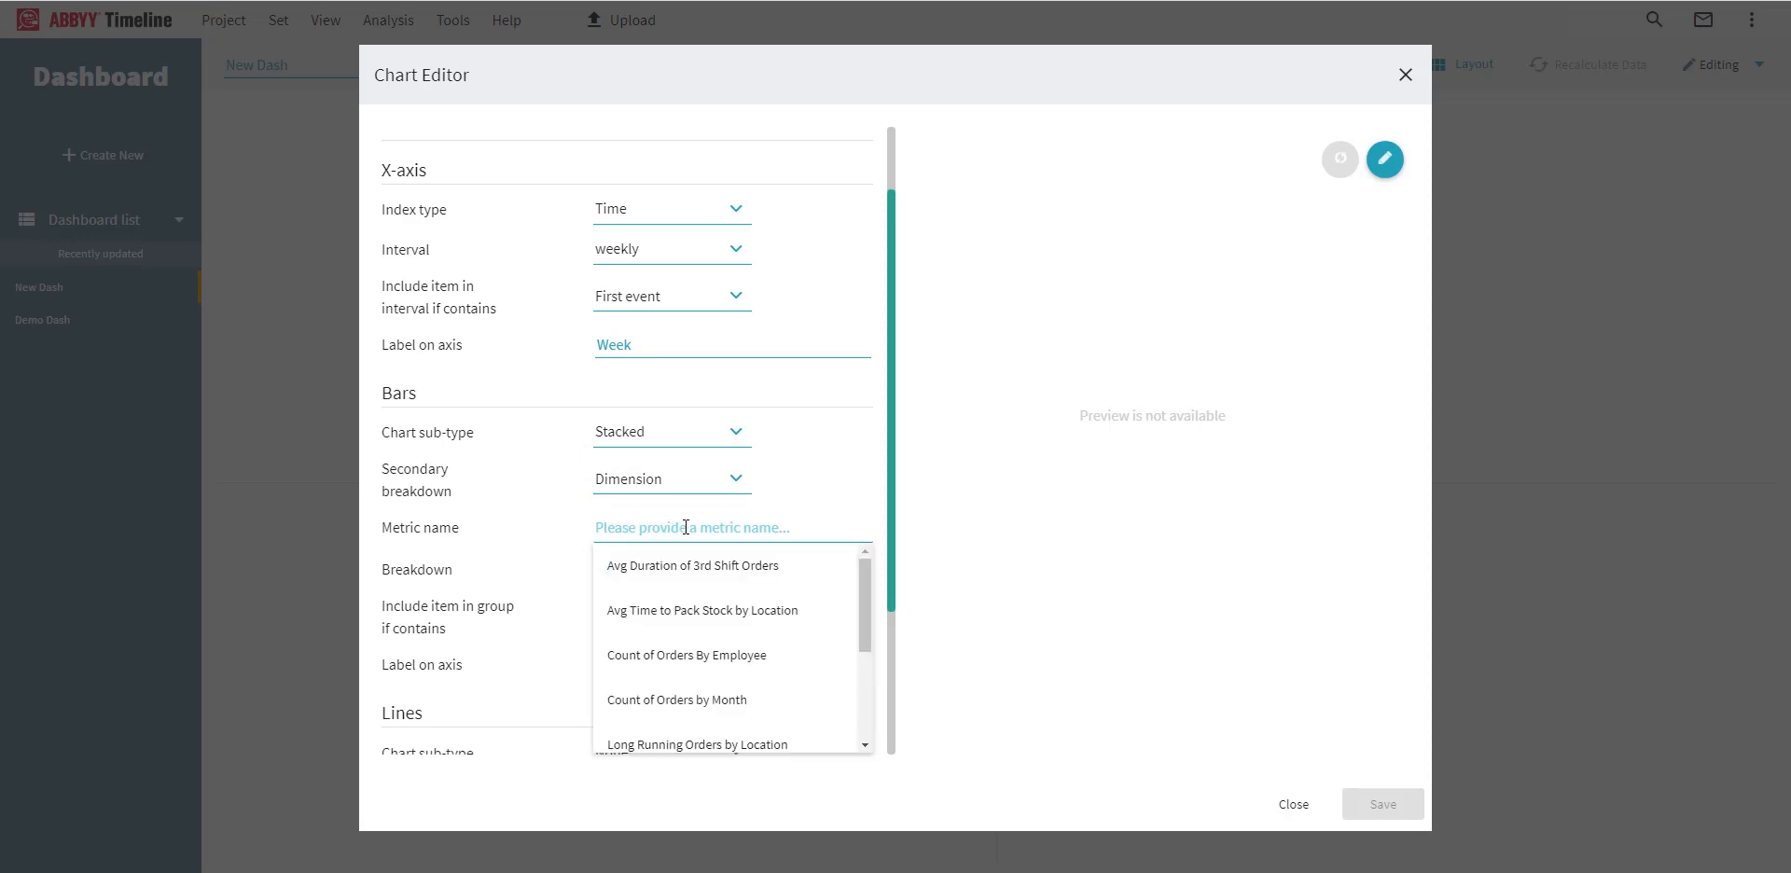
pyautogui.scroll(-5, 751, 611)
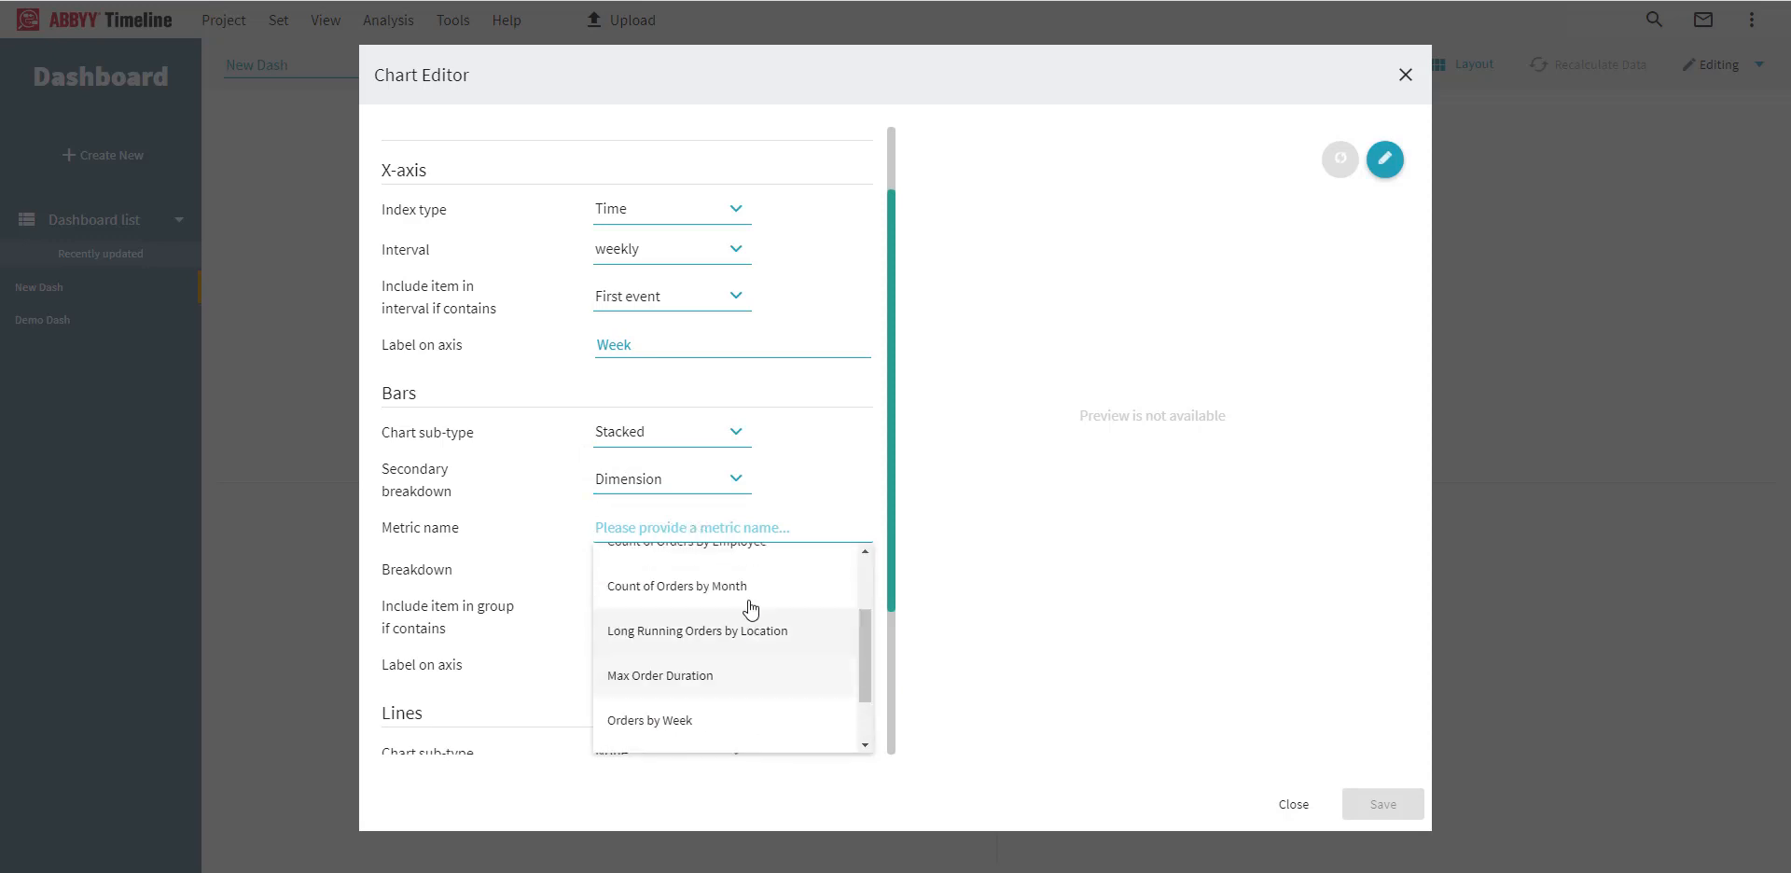
pyautogui.click(682, 737)
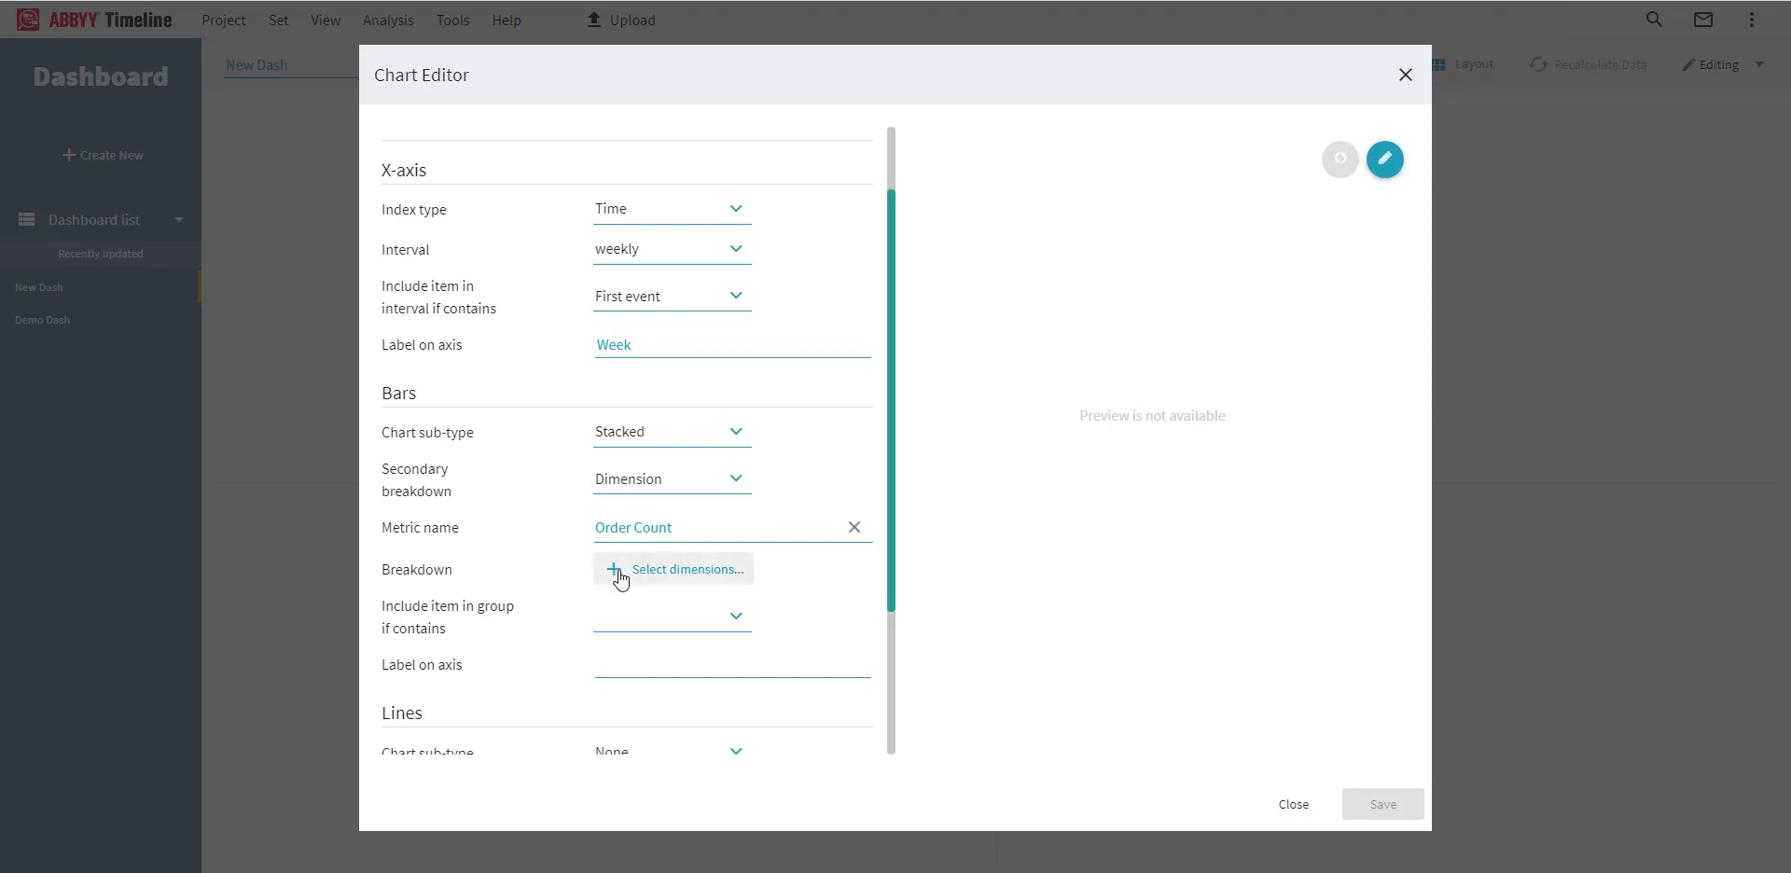
# Set the bars' breakdown to the Employee attribute across all events.
pyautogui.click(678, 571)
pyautogui.click(802, 124)
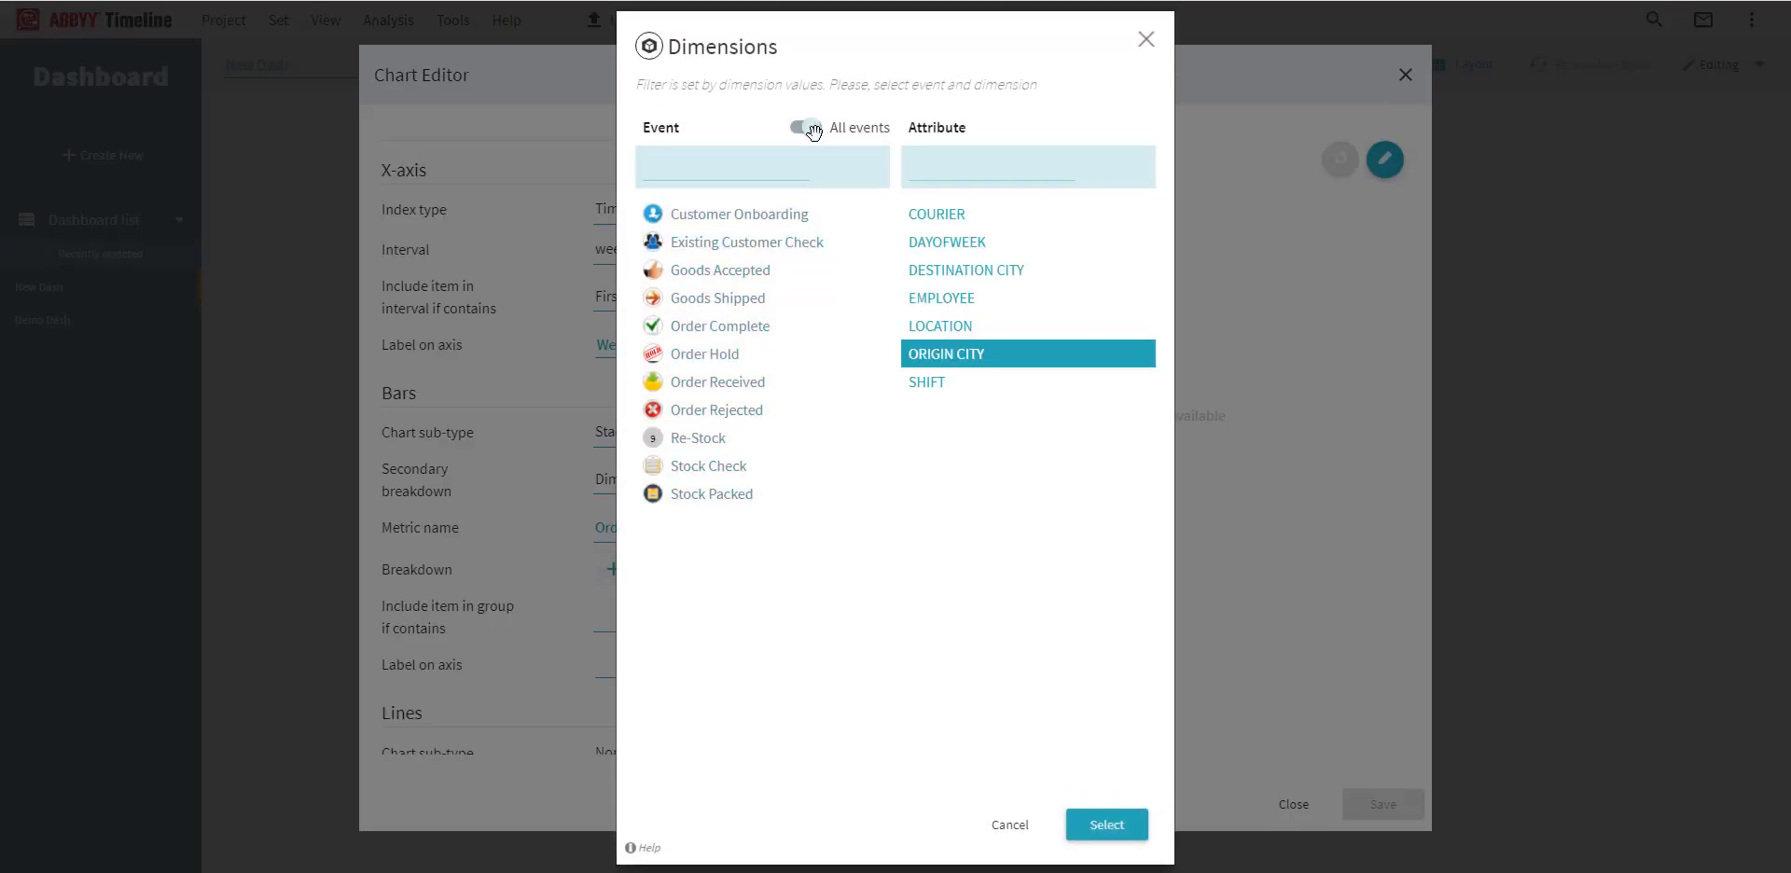
pyautogui.click(939, 298)
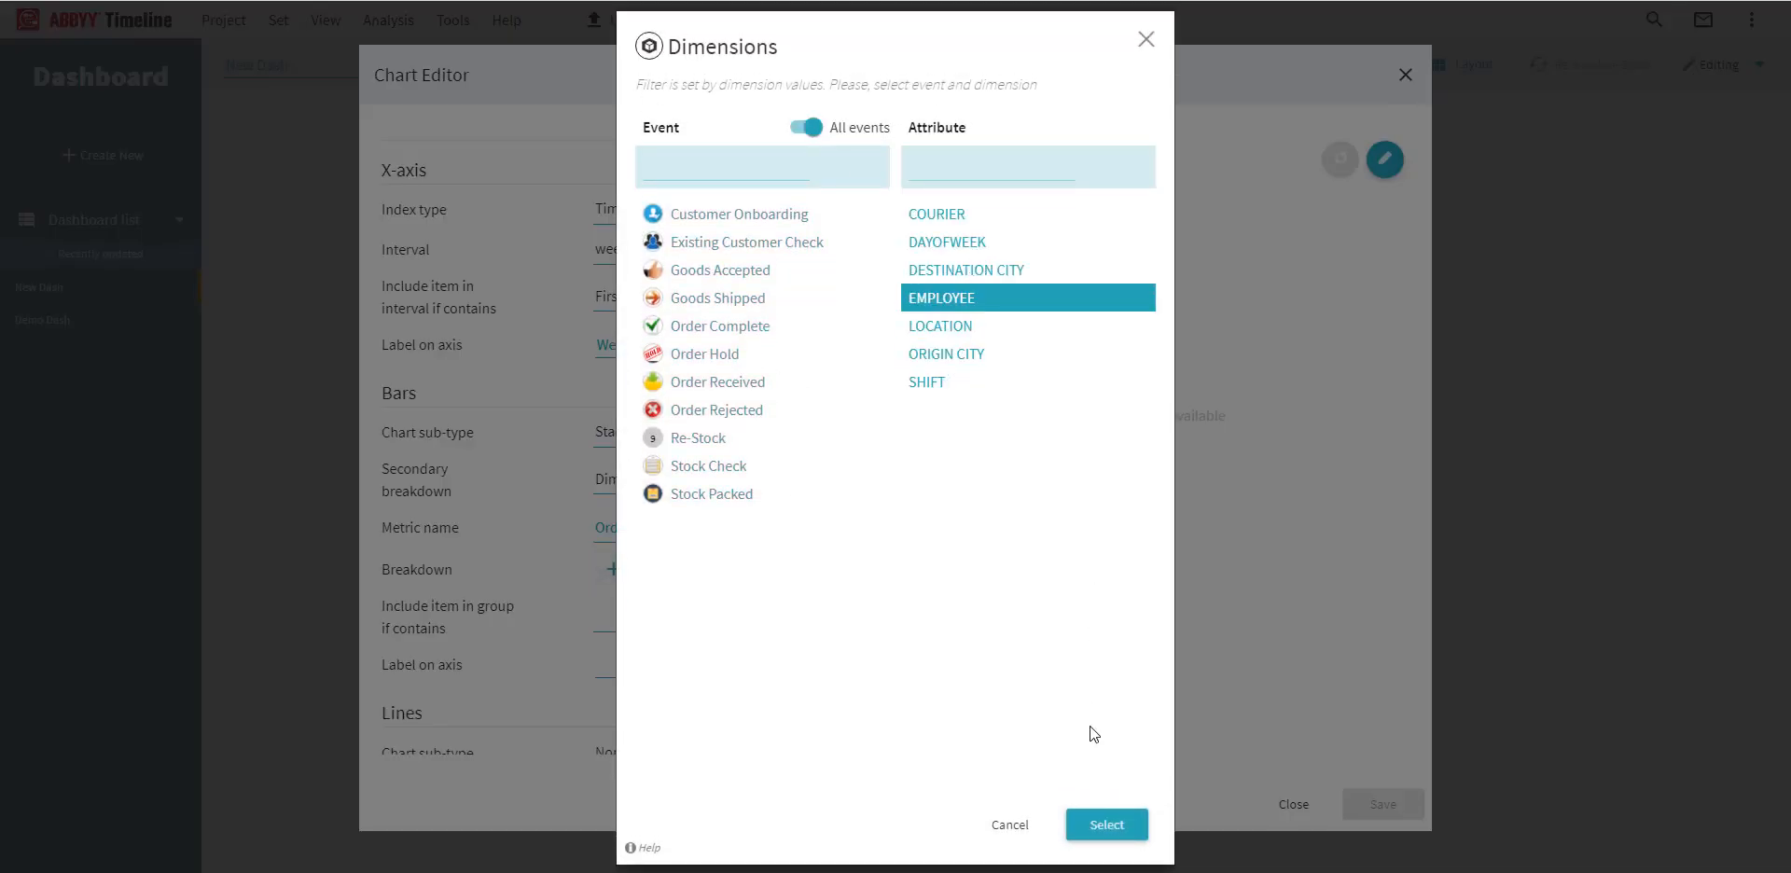
pyautogui.click(1101, 826)
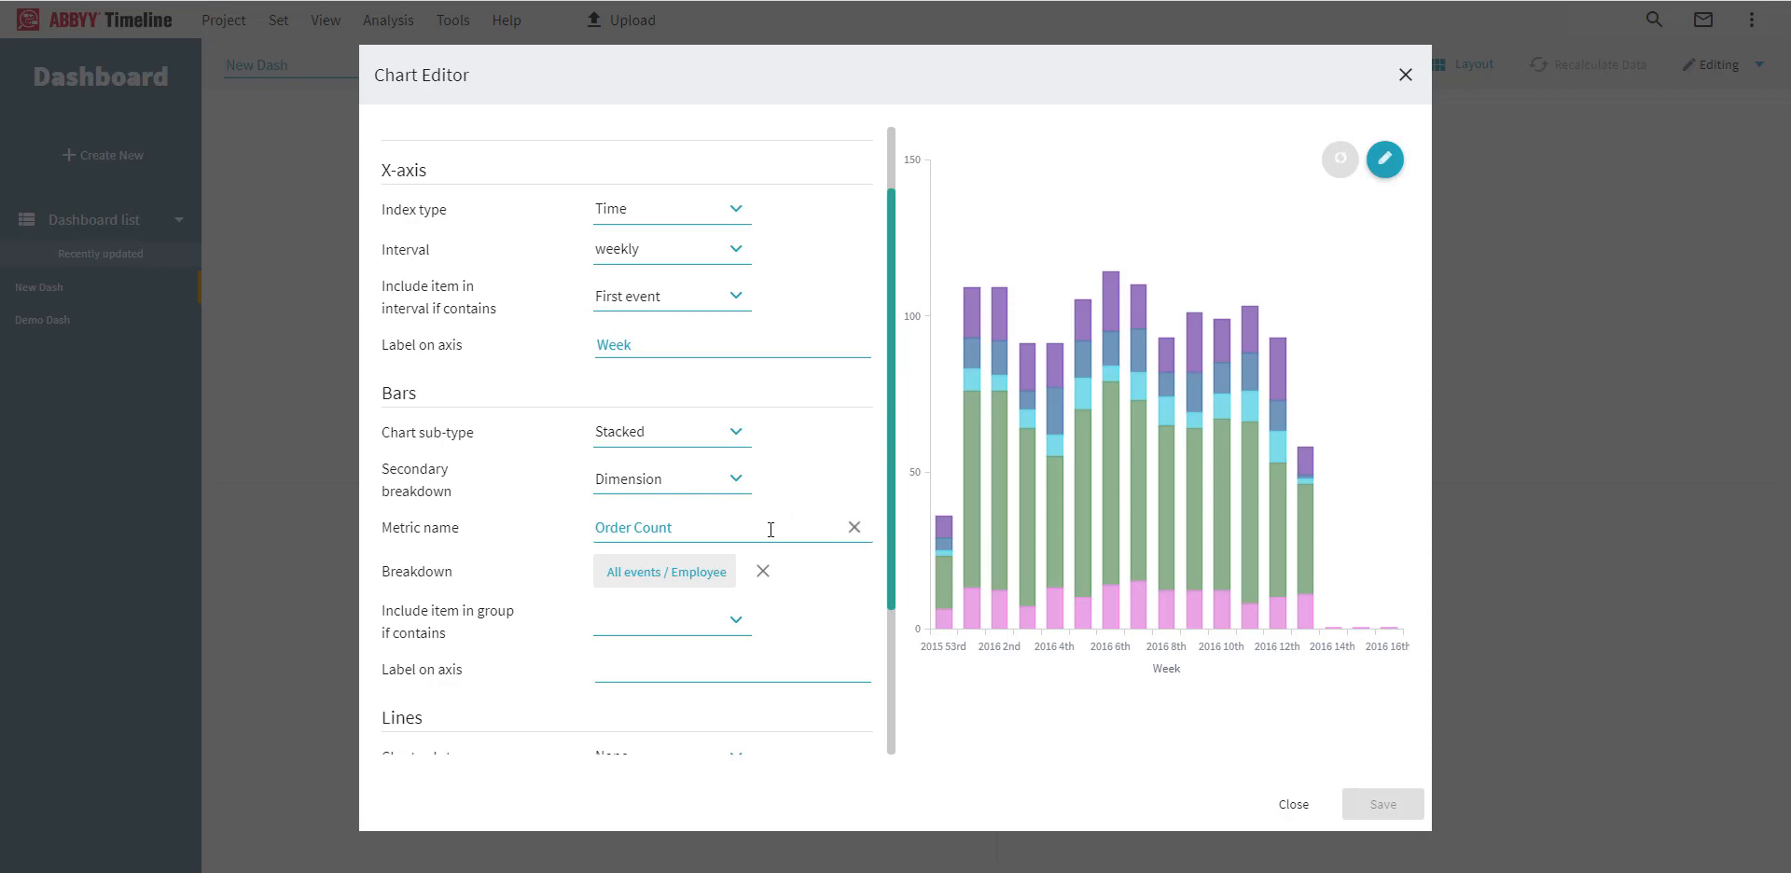
# Set the chart's lines to the Single sub-type with Avg Order Duration as the metric.
pyautogui.scroll(1, 771, 529)
pyautogui.scroll(-3, 770, 531)
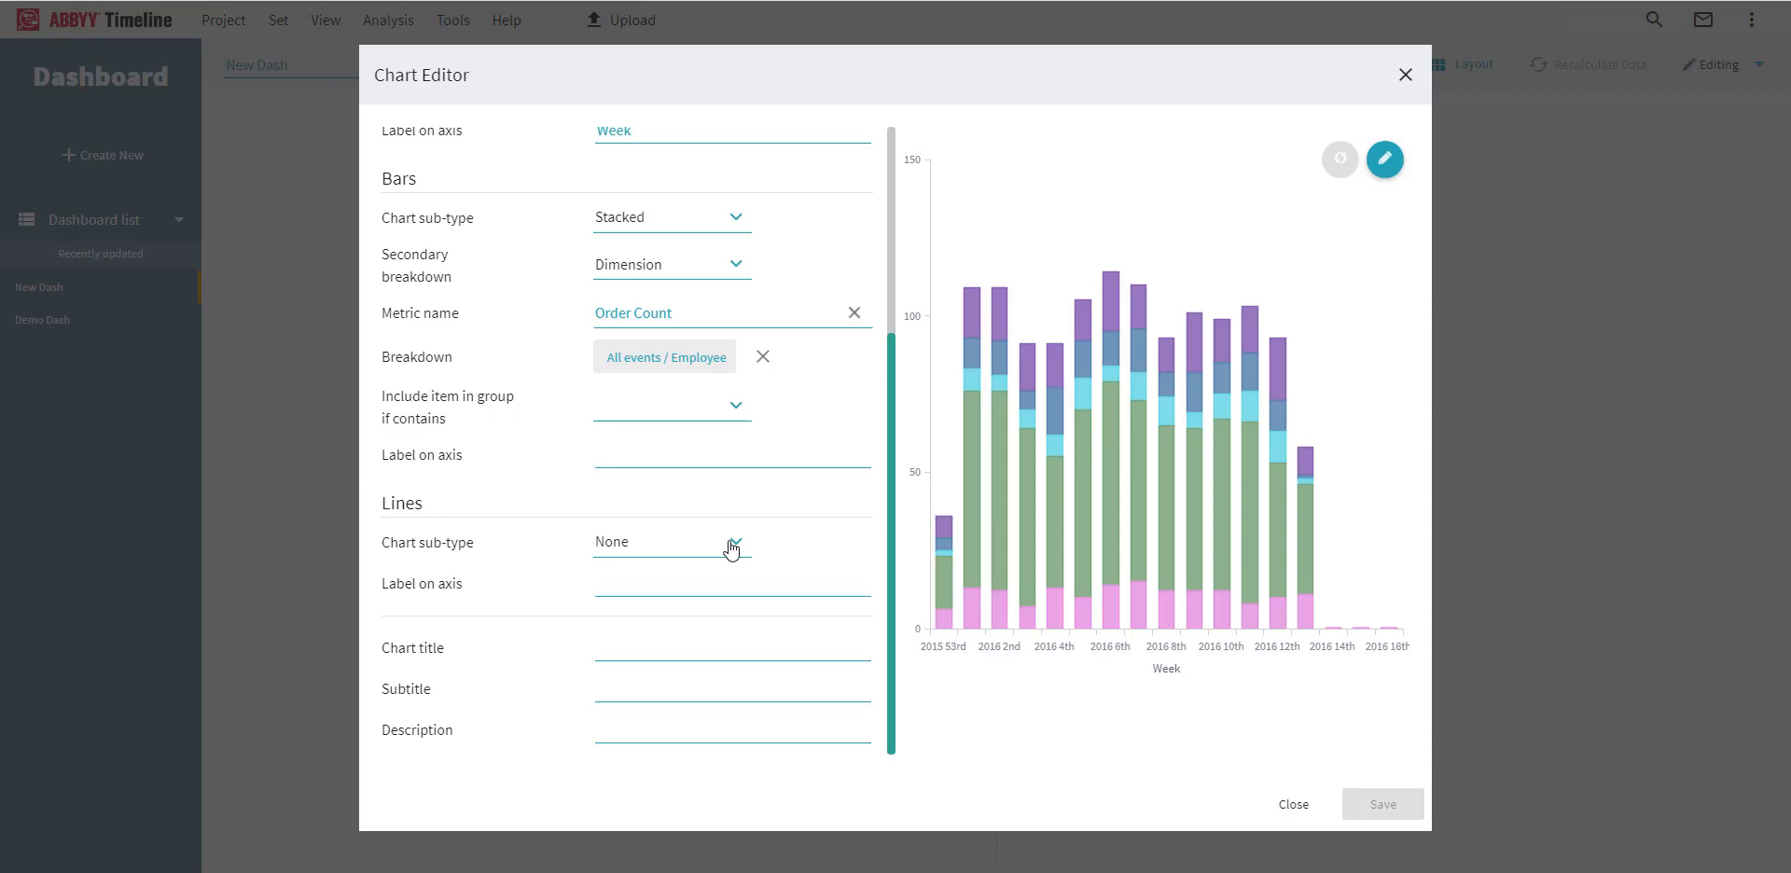
pyautogui.click(731, 549)
pyautogui.click(695, 595)
pyautogui.click(788, 584)
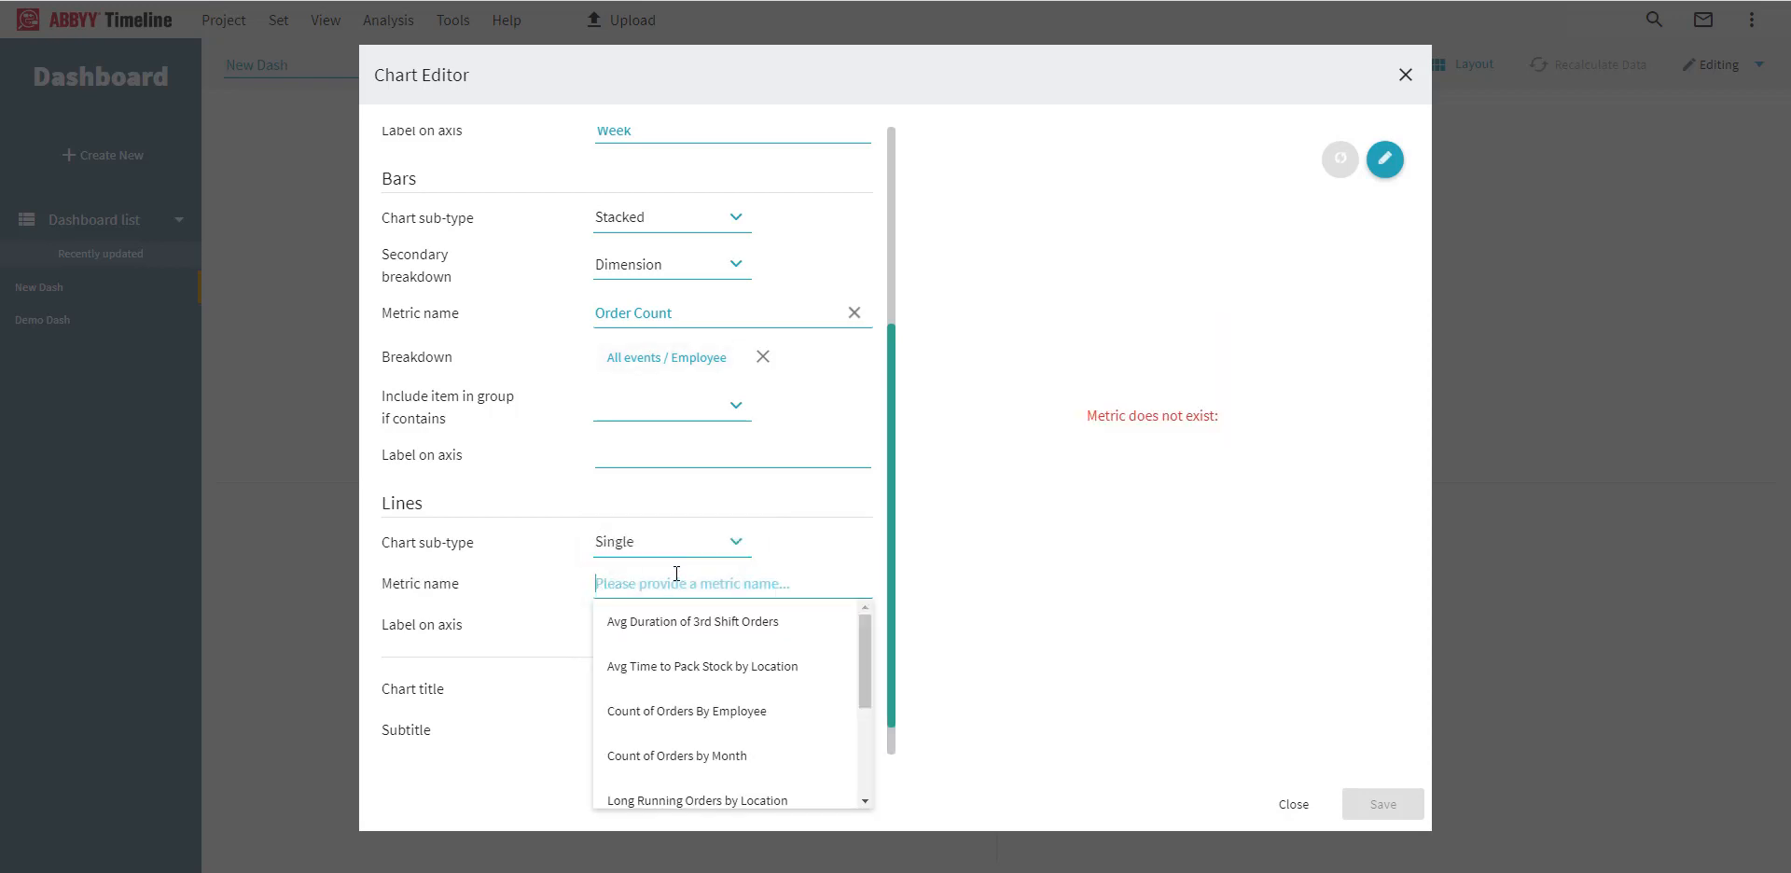
pyautogui.scroll(-1, 750, 638)
pyautogui.scroll(-2, 760, 700)
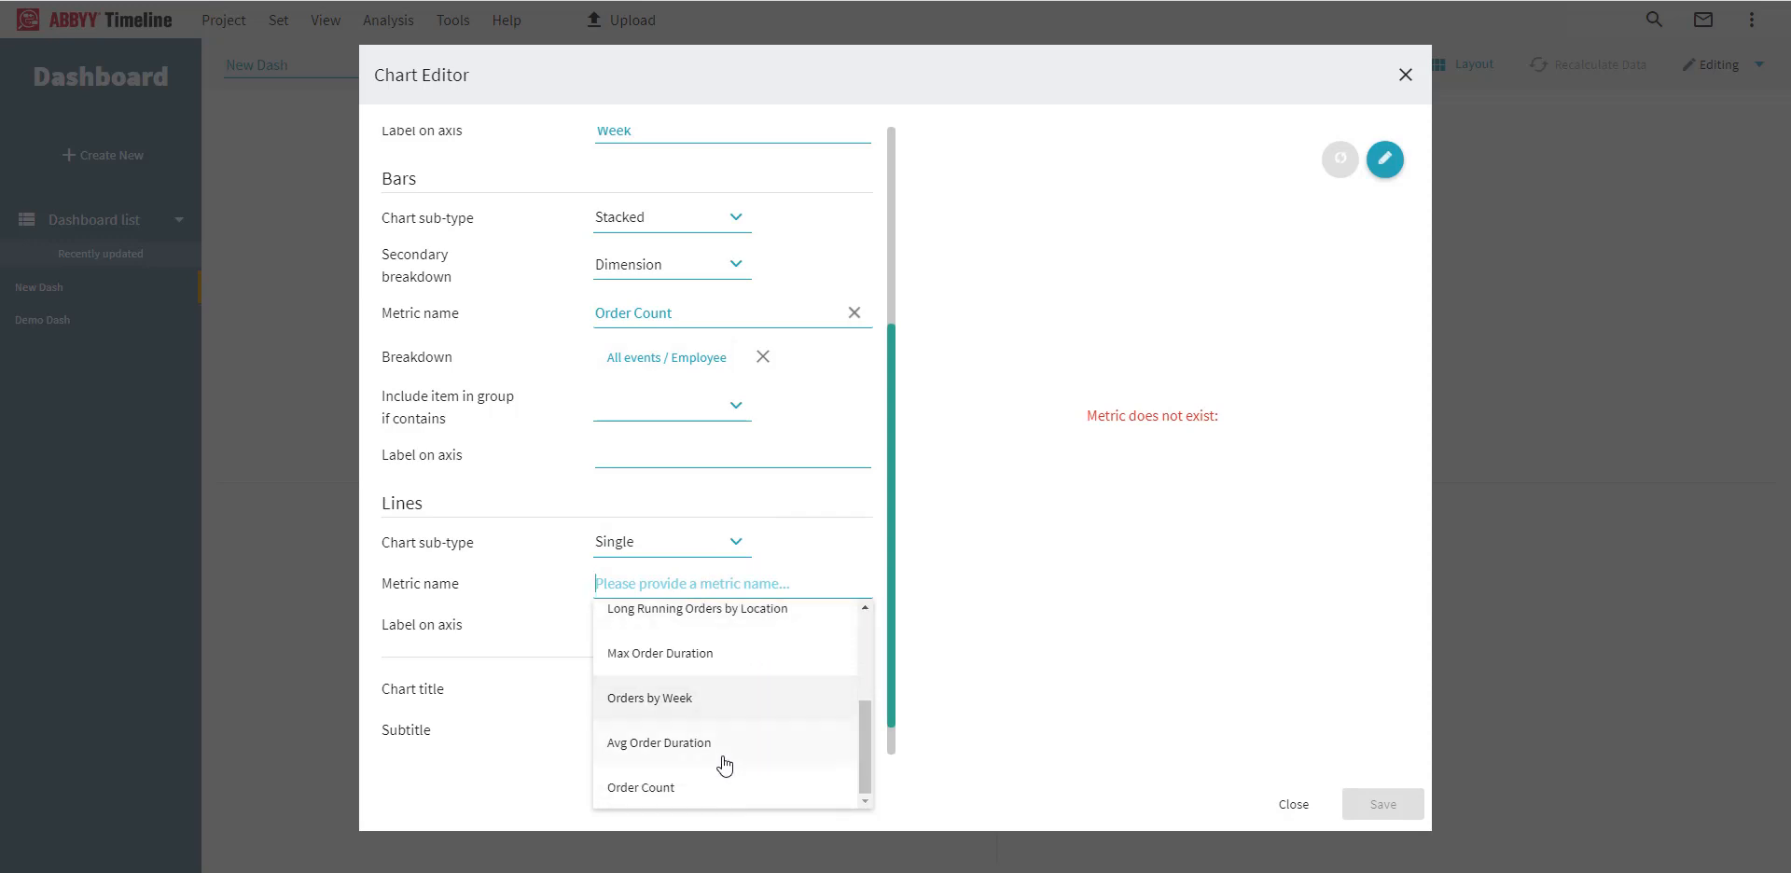
pyautogui.click(720, 743)
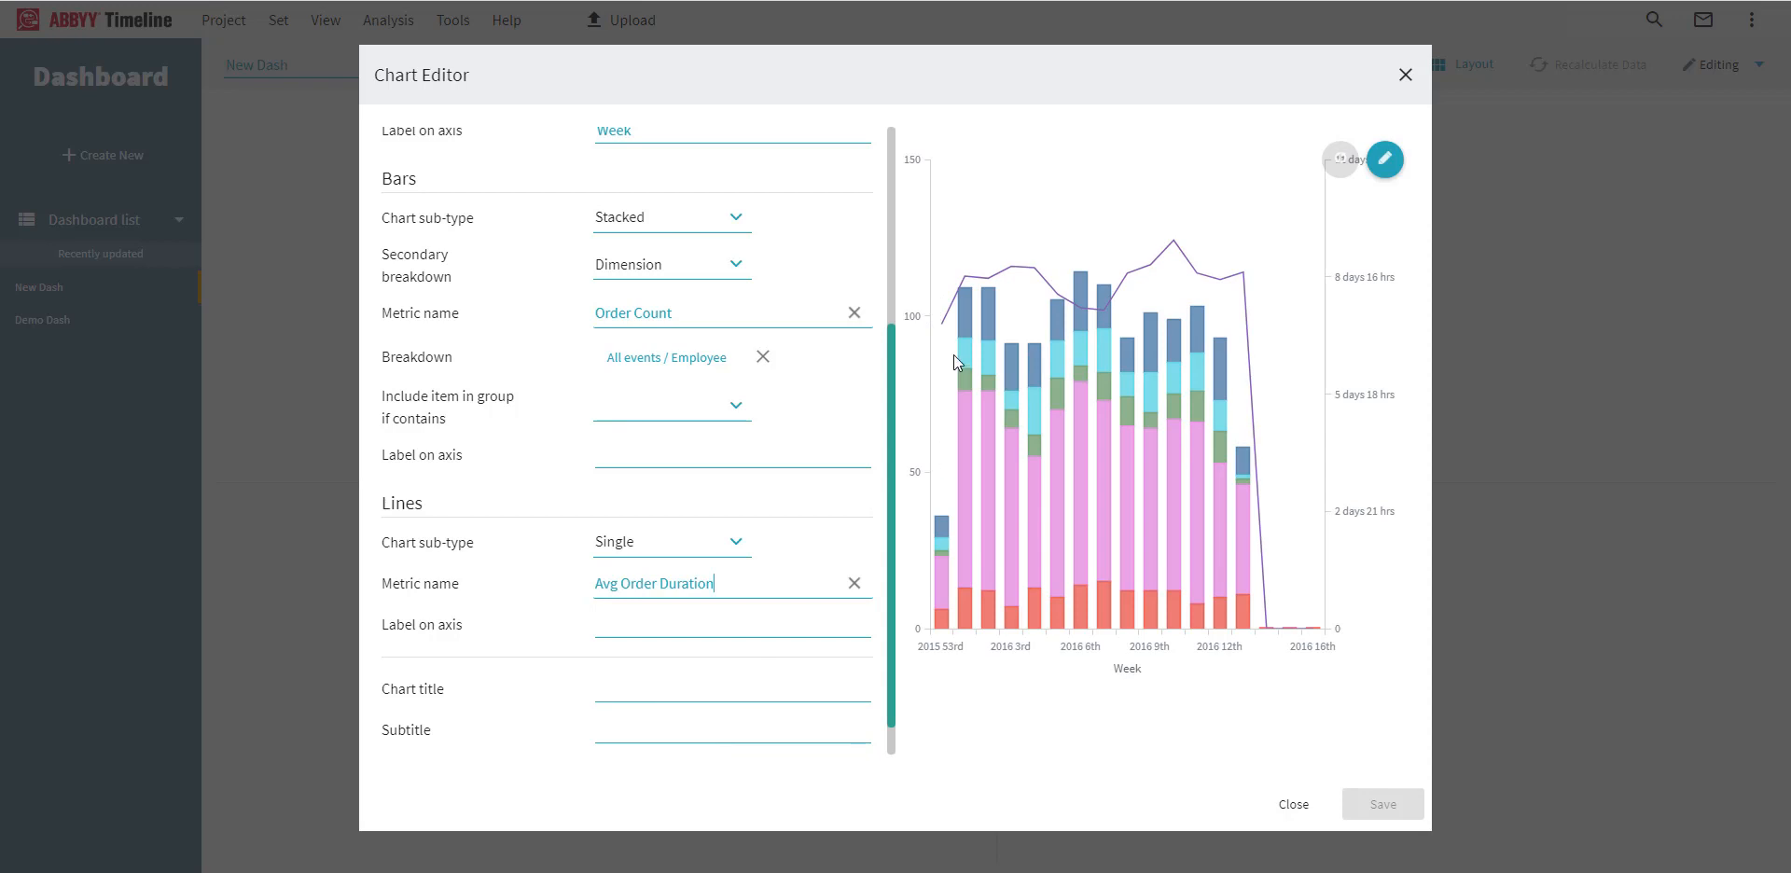
# Check the bar and line values in the chart preview and set the lines' axis label to Avg Order Duration.
pyautogui.moveTo(1054, 395)
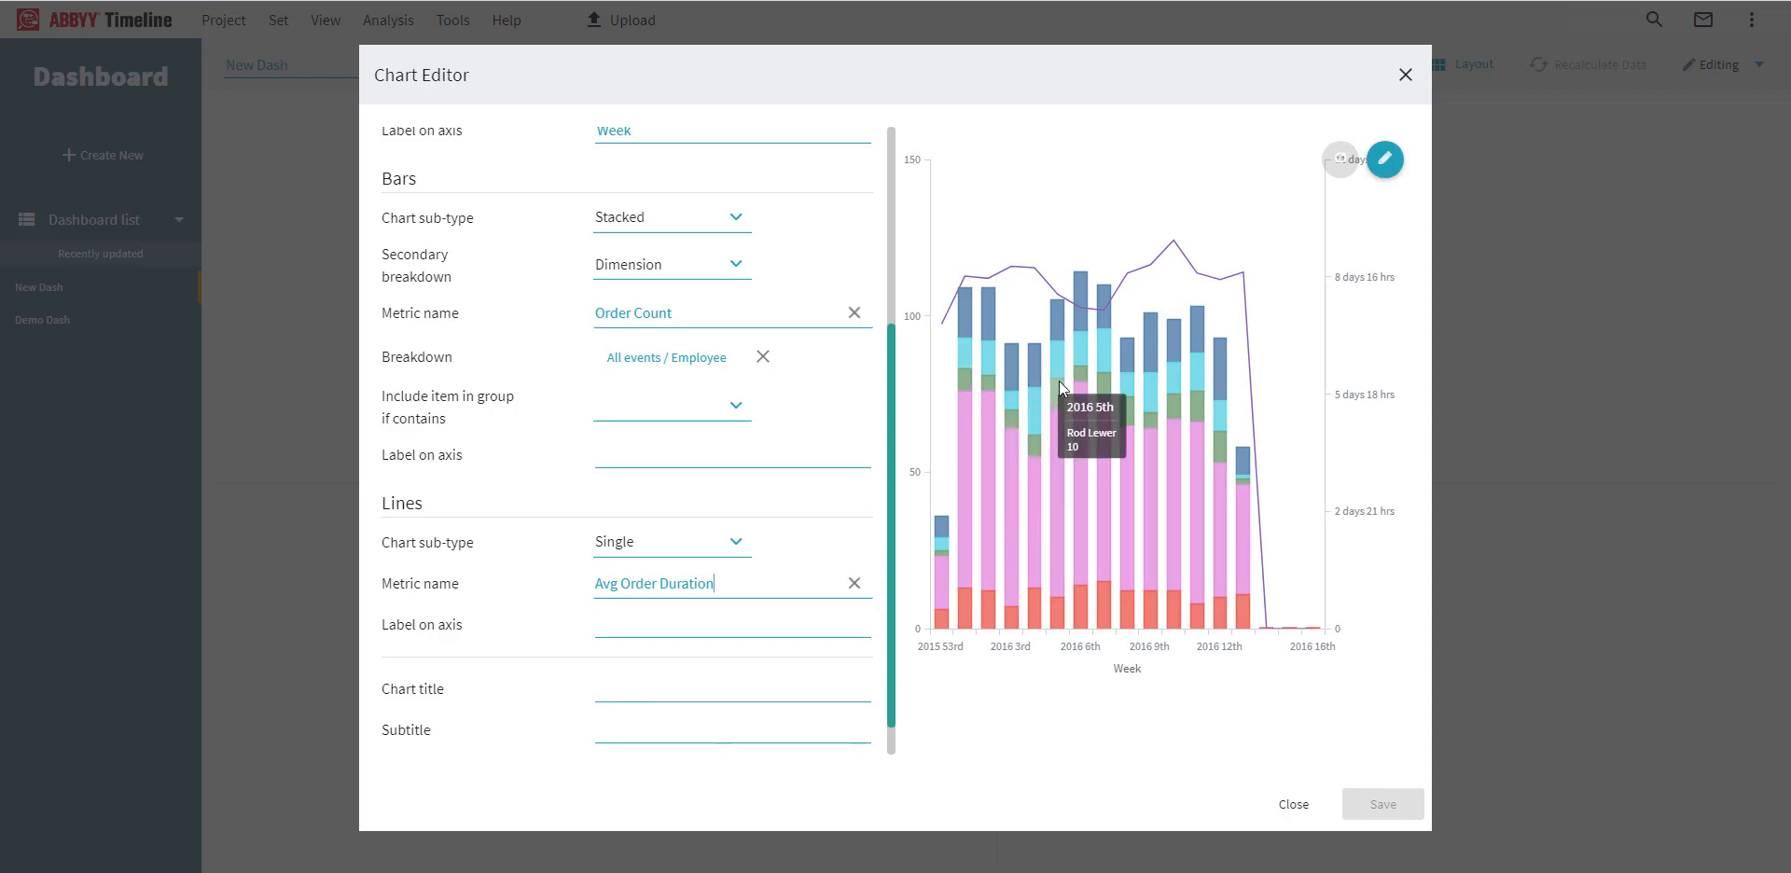
pyautogui.moveTo(1039, 272)
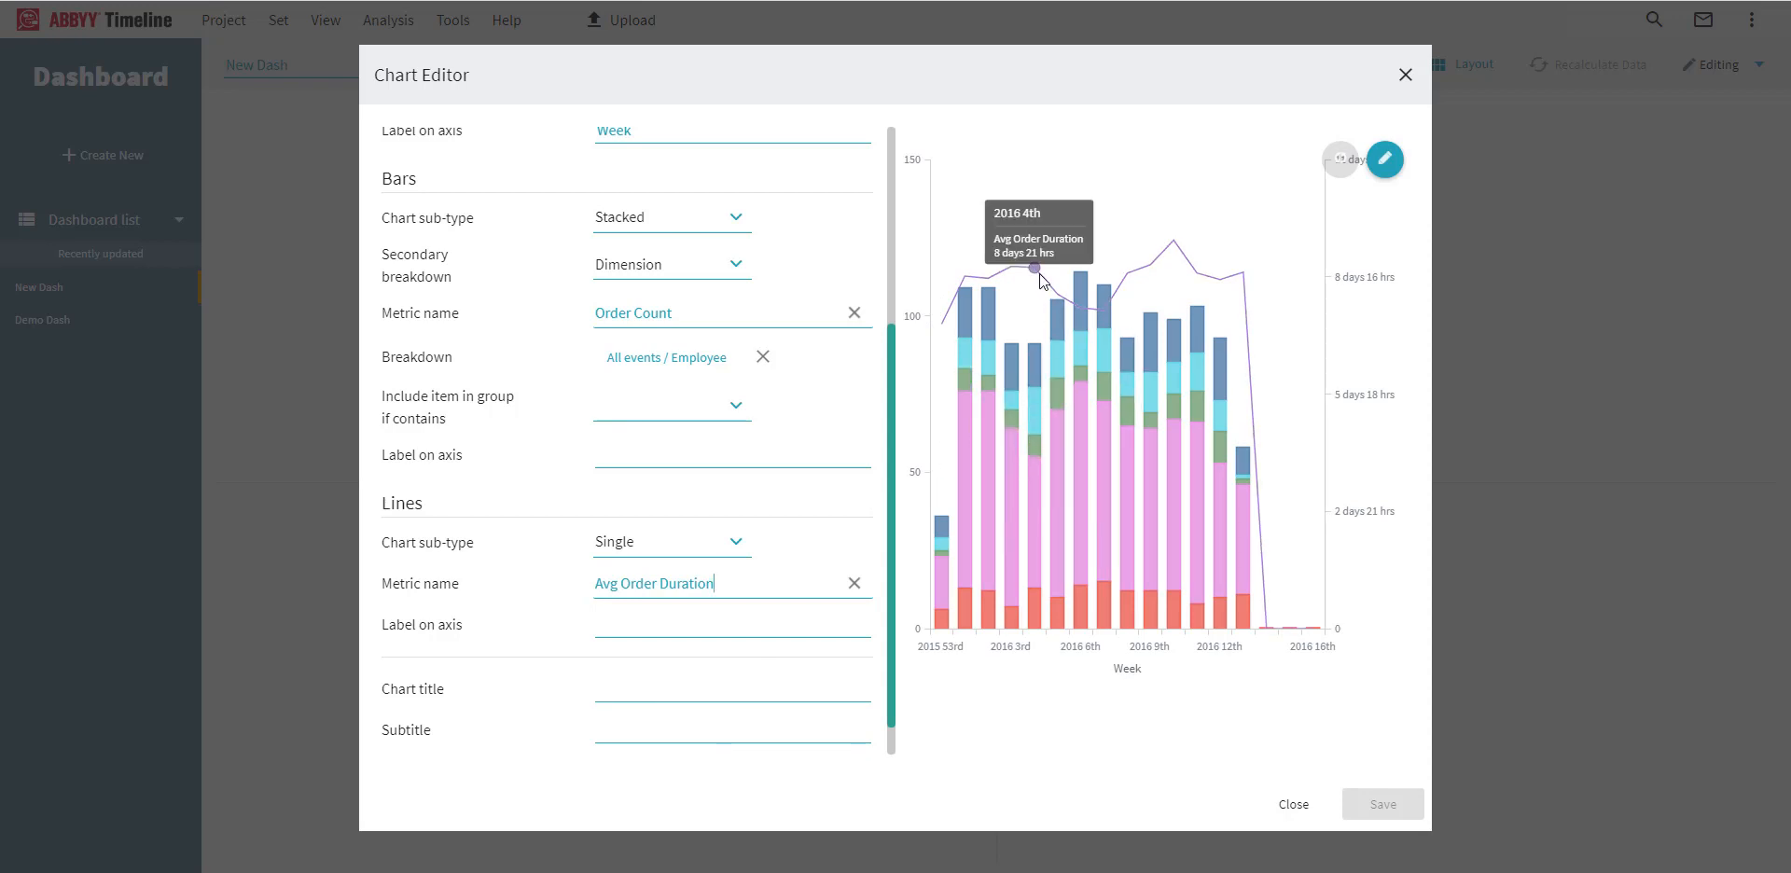
pyautogui.moveTo(1163, 272)
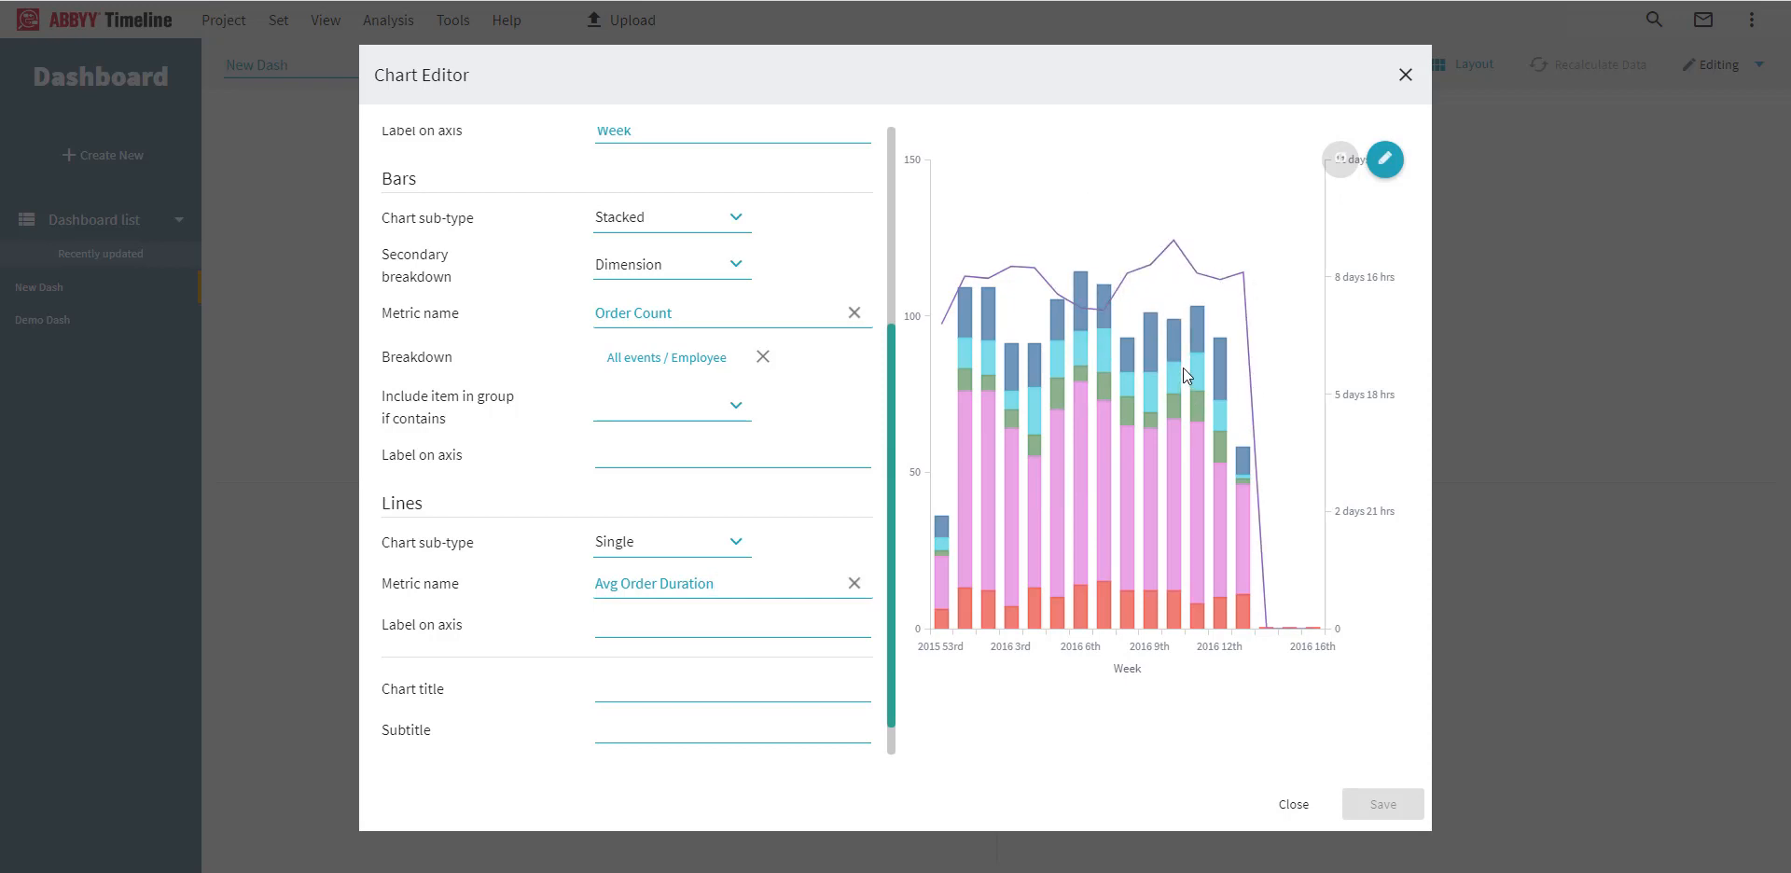
pyautogui.moveTo(1172, 338)
pyautogui.click(631, 621)
pyautogui.write('Avg Order Duration')
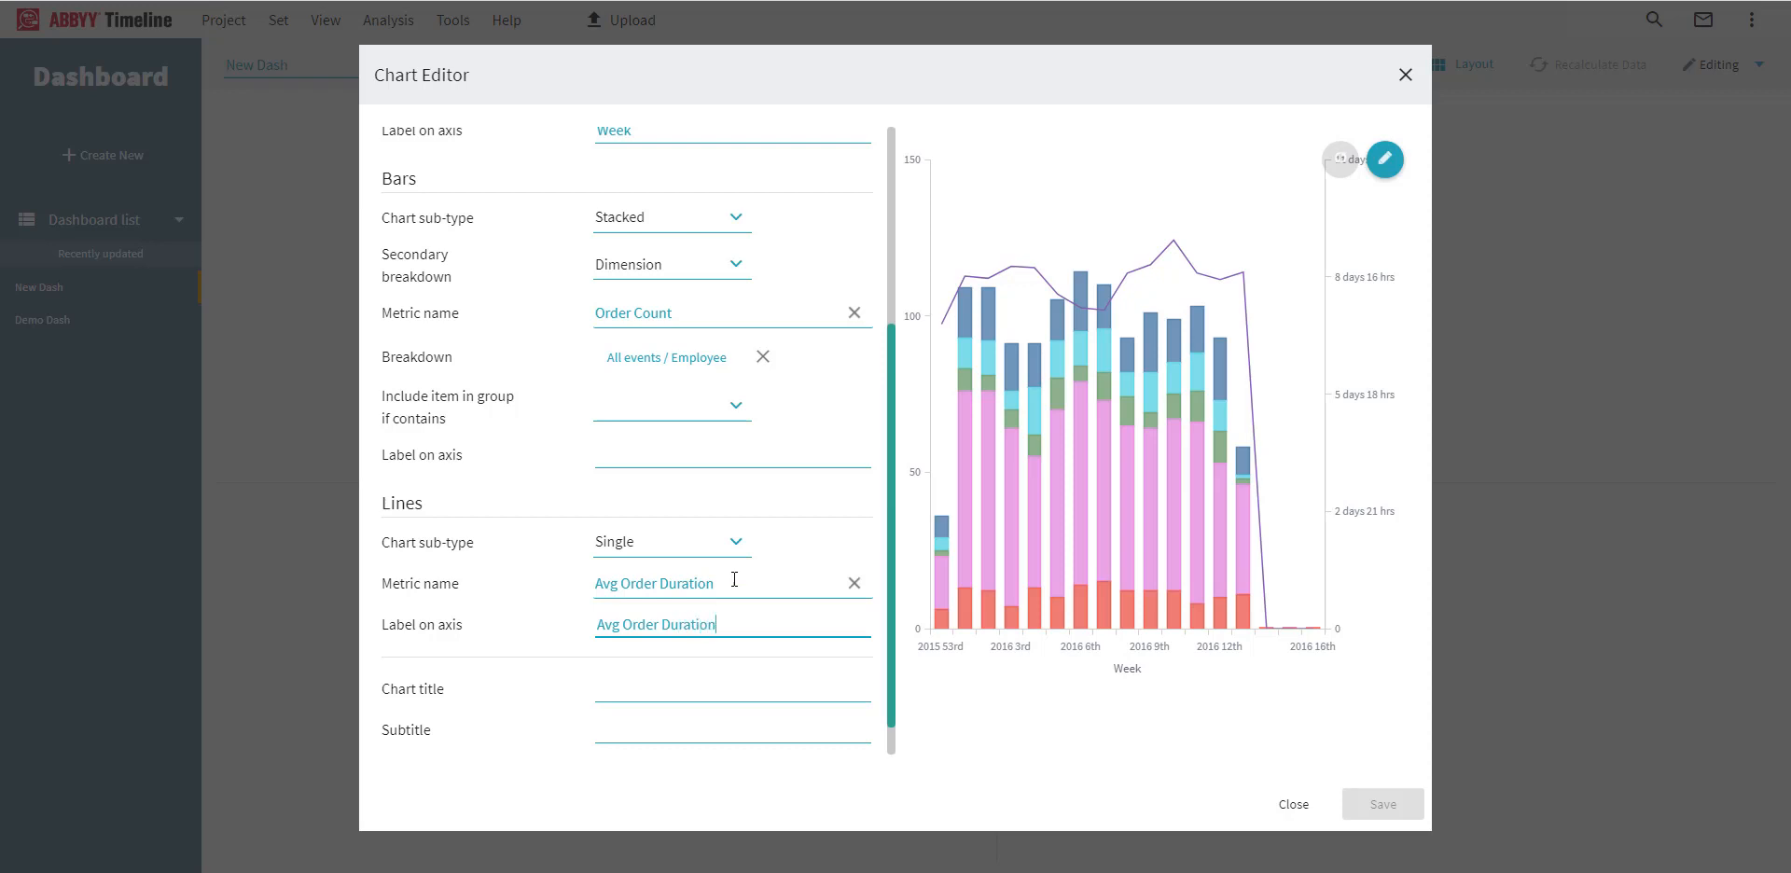
# Name the chart Avg Order Duration and Total Count By Employee, save it and close the chart list.
pyautogui.scroll(3, 740, 547)
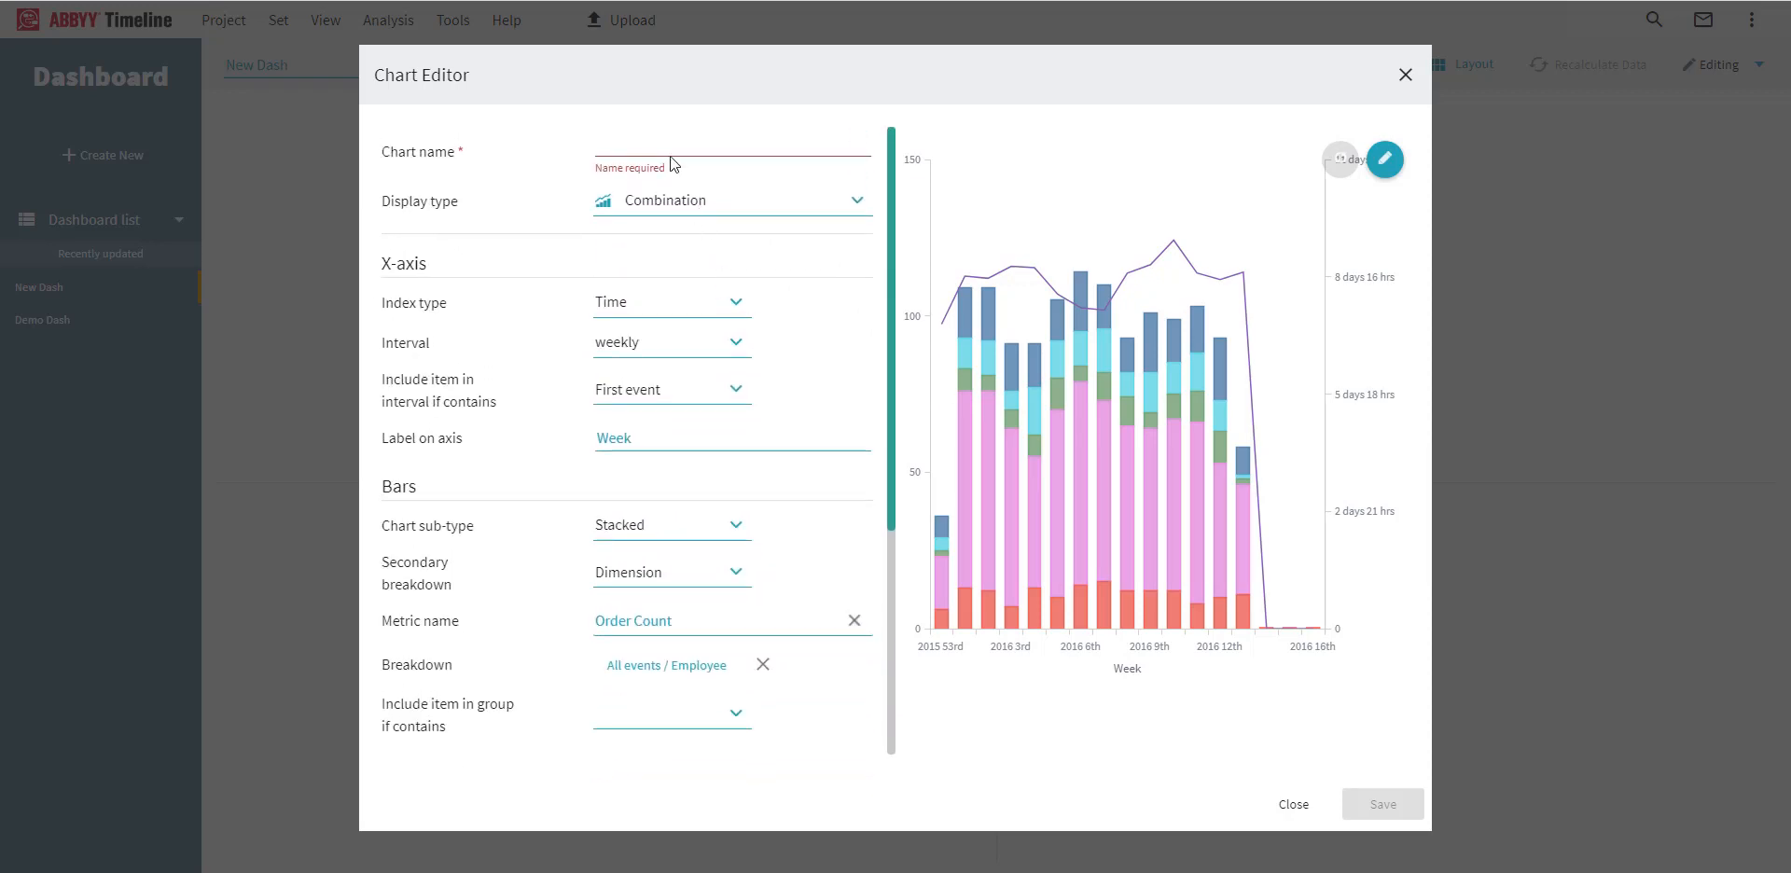
pyautogui.click(677, 146)
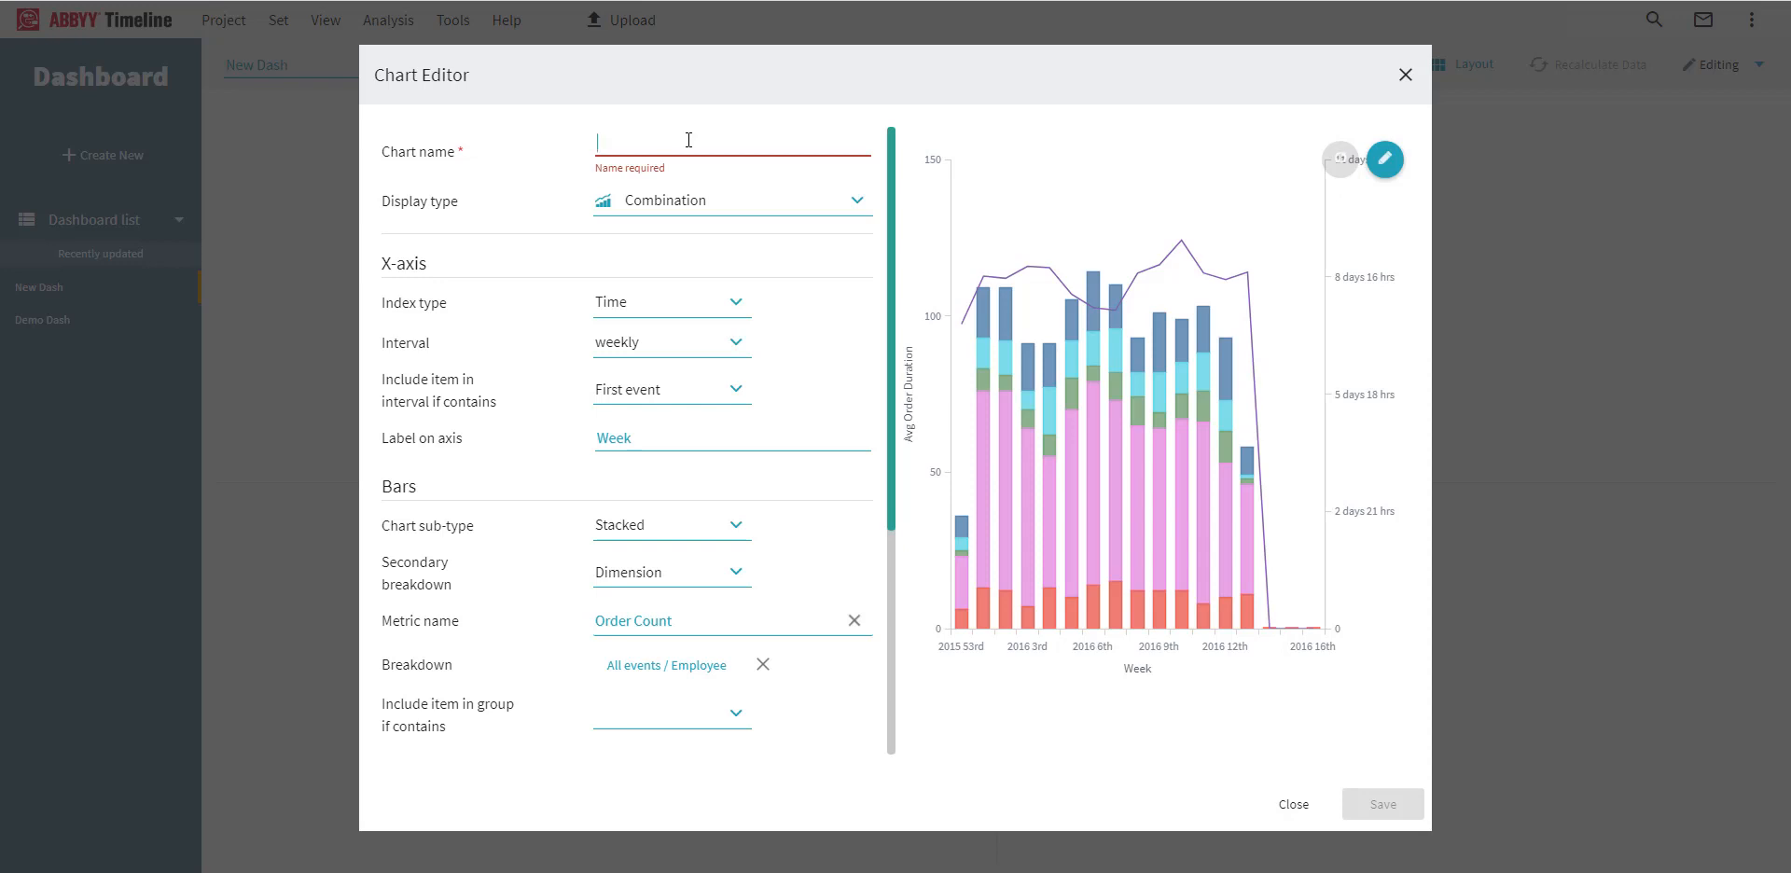
pyautogui.write('Avg Order')
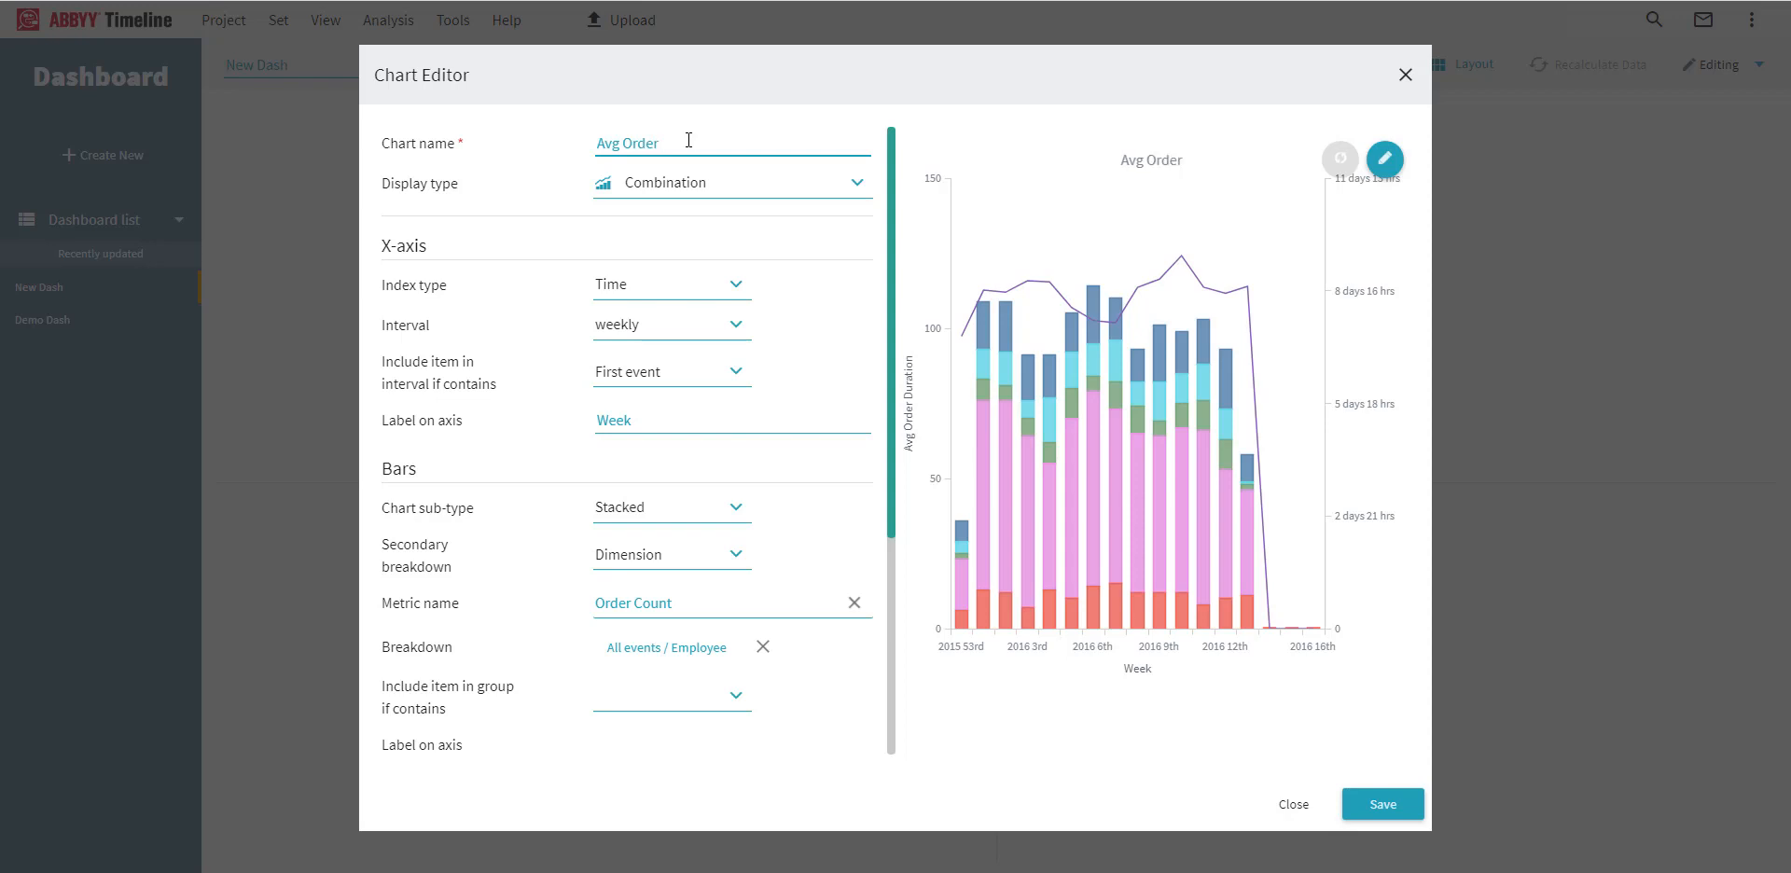
pyautogui.write(' Duration and ')
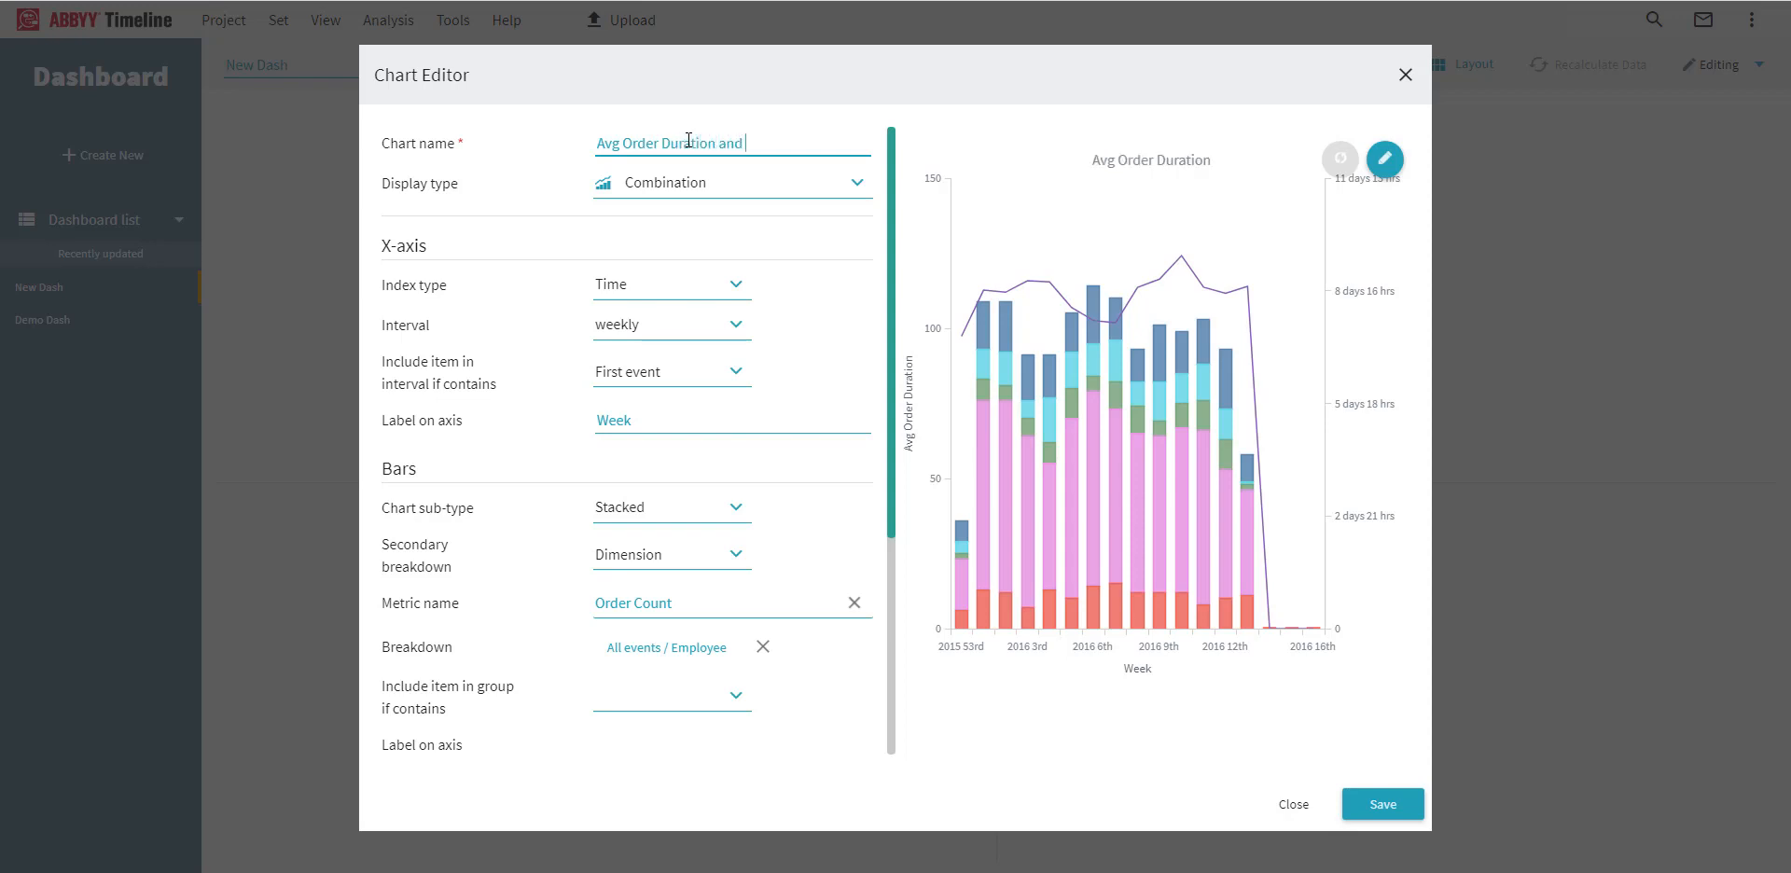
pyautogui.write('Total Coun')
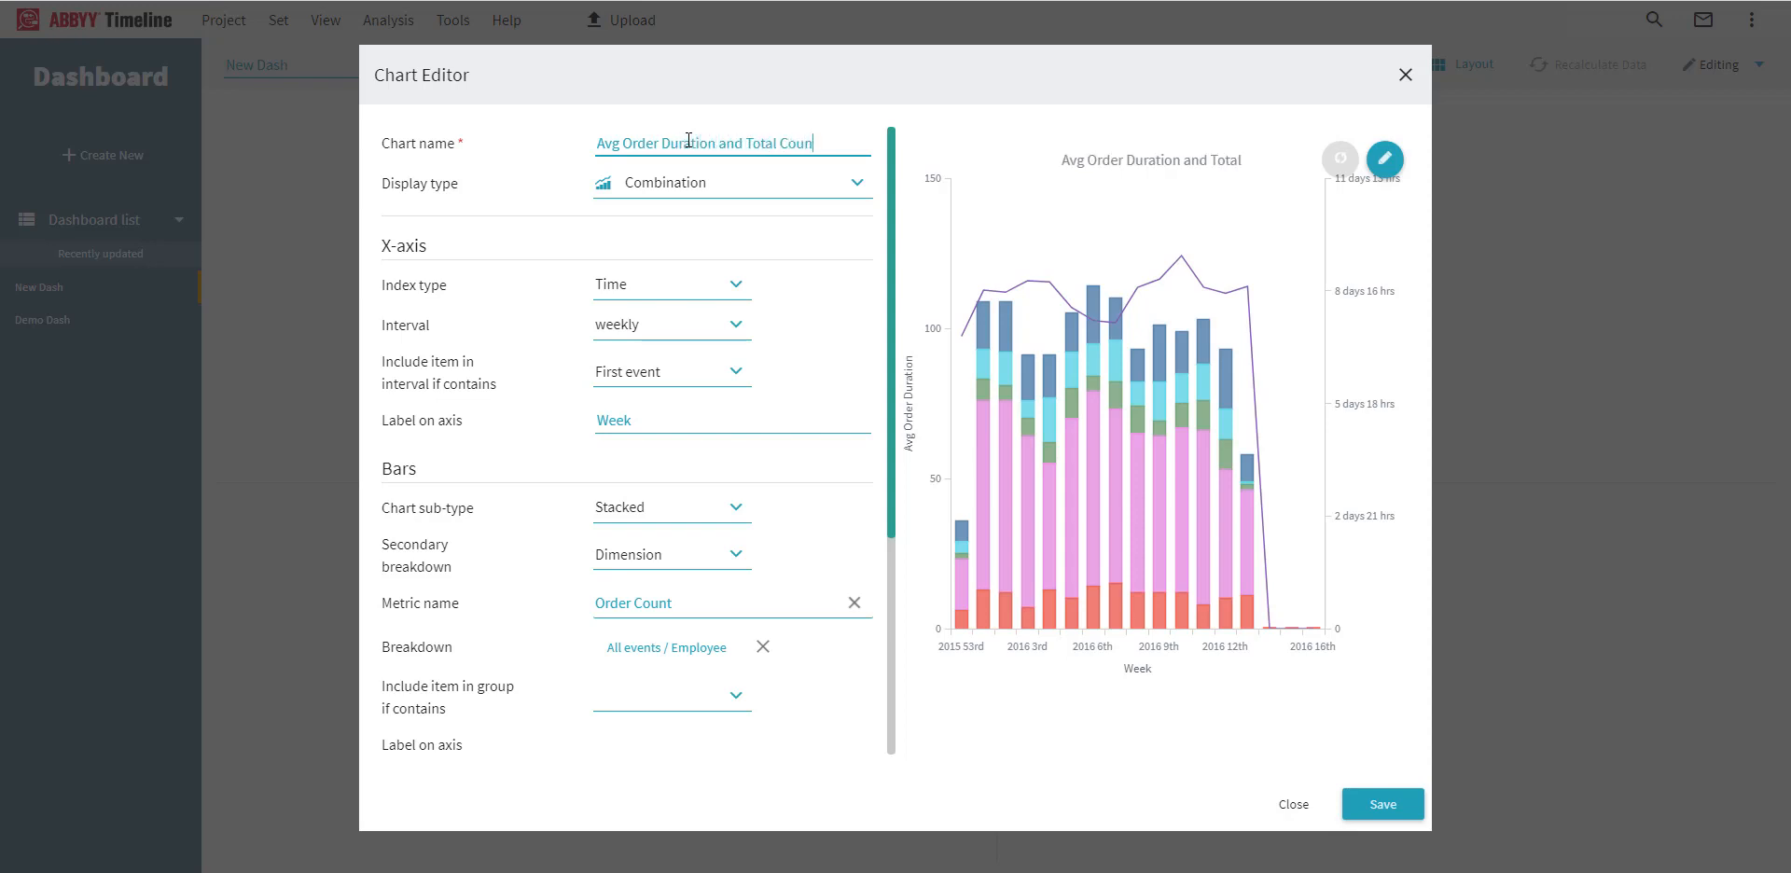
pyautogui.write('t By Employee')
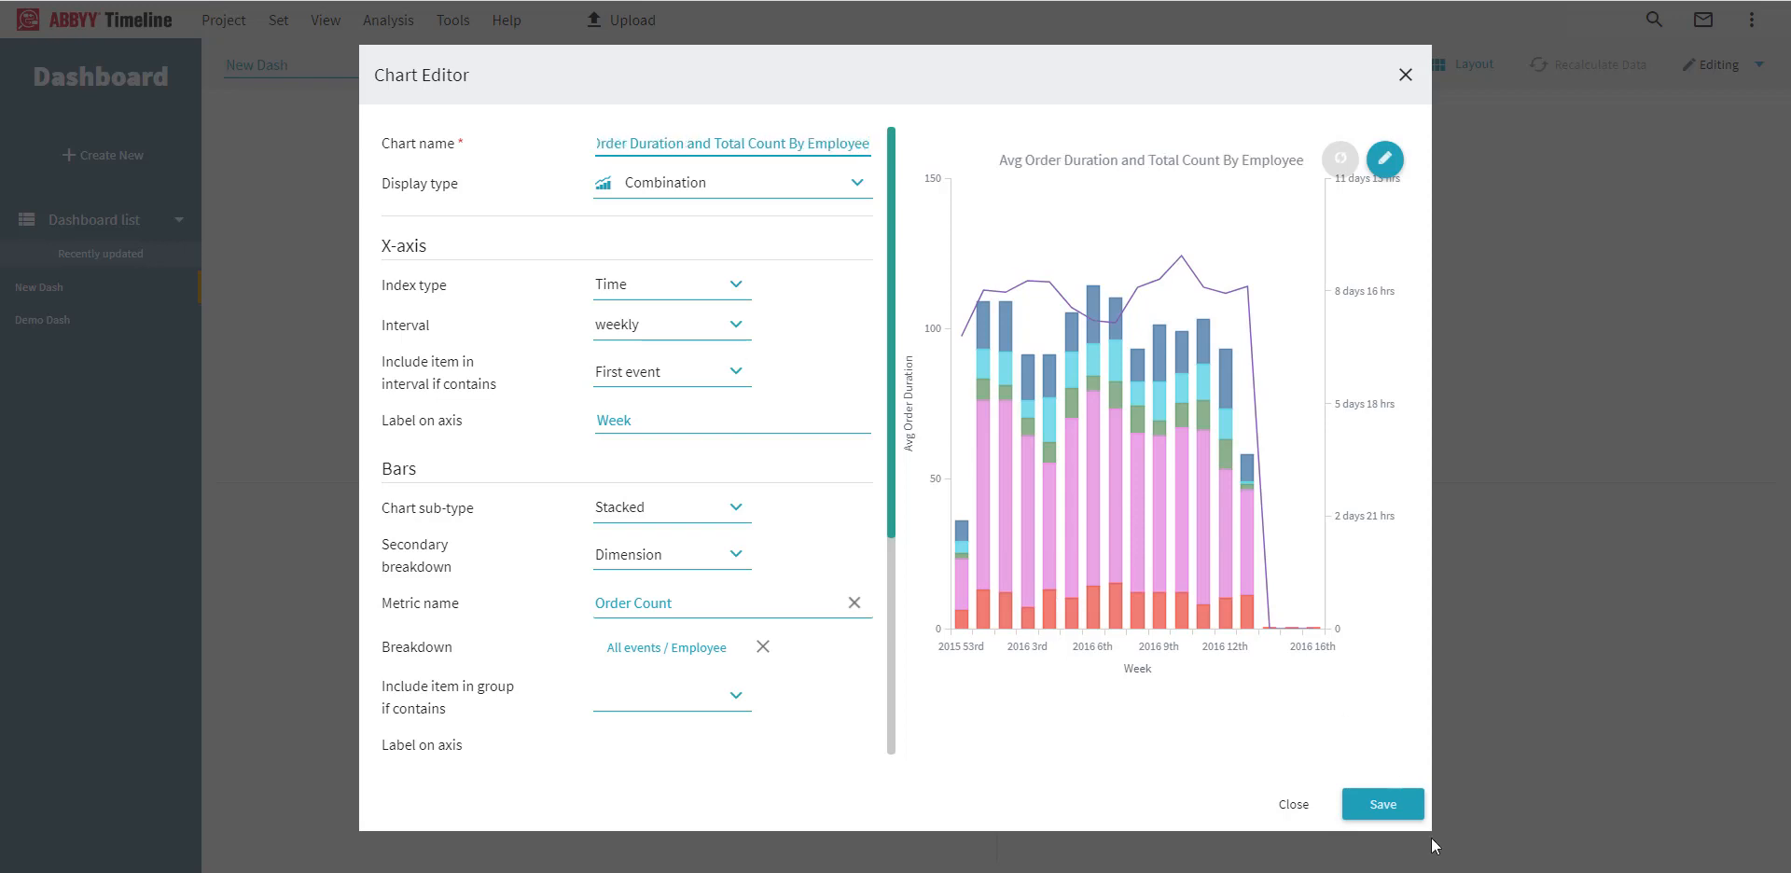
pyautogui.click(1383, 804)
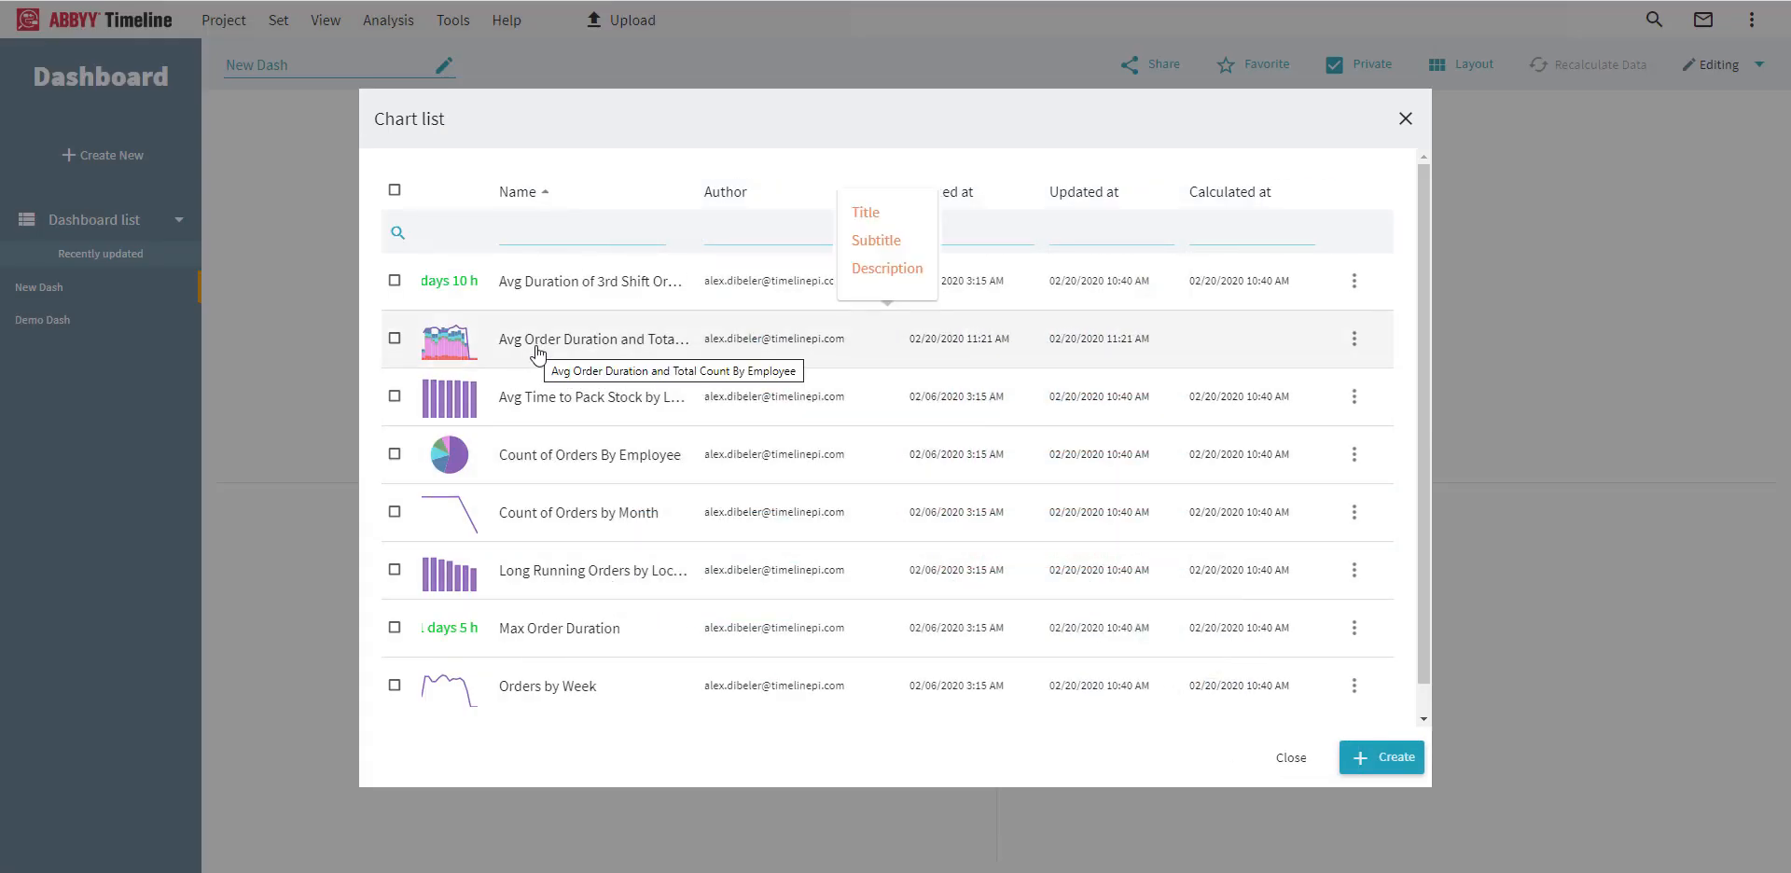
pyautogui.click(1295, 758)
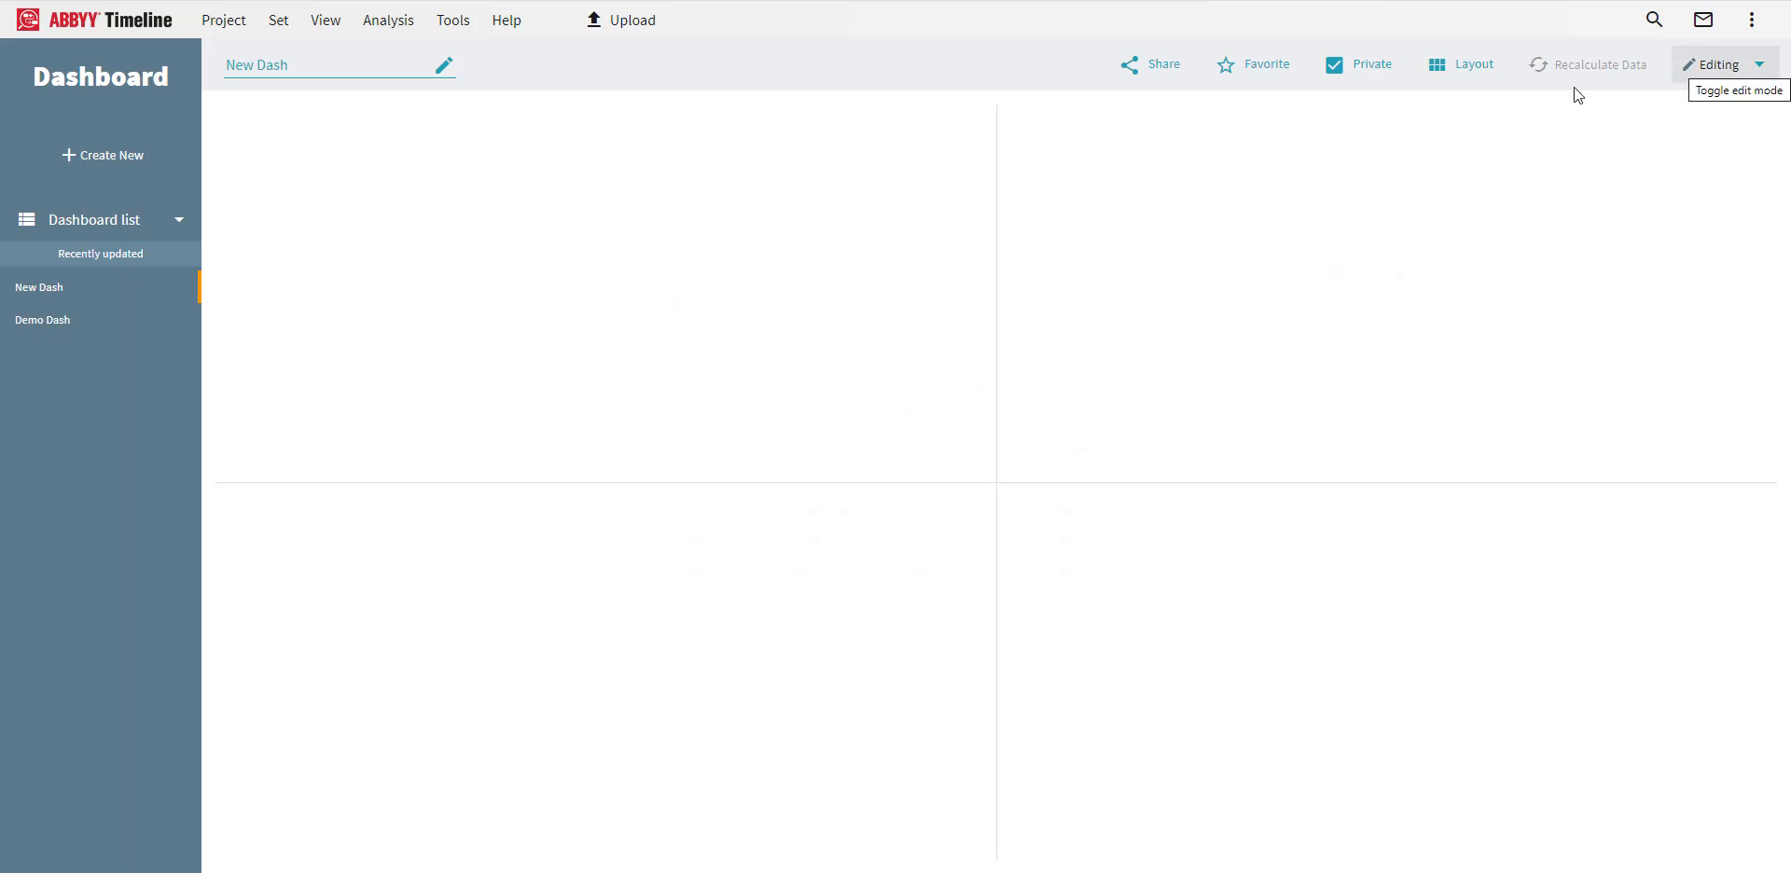
# Add Avg Order Duration and Total Count By Employee to the dashboard's upper-left cell and Avg Duration of 3rd Shift Orders to the upper-right cell.
pyautogui.click(572, 296)
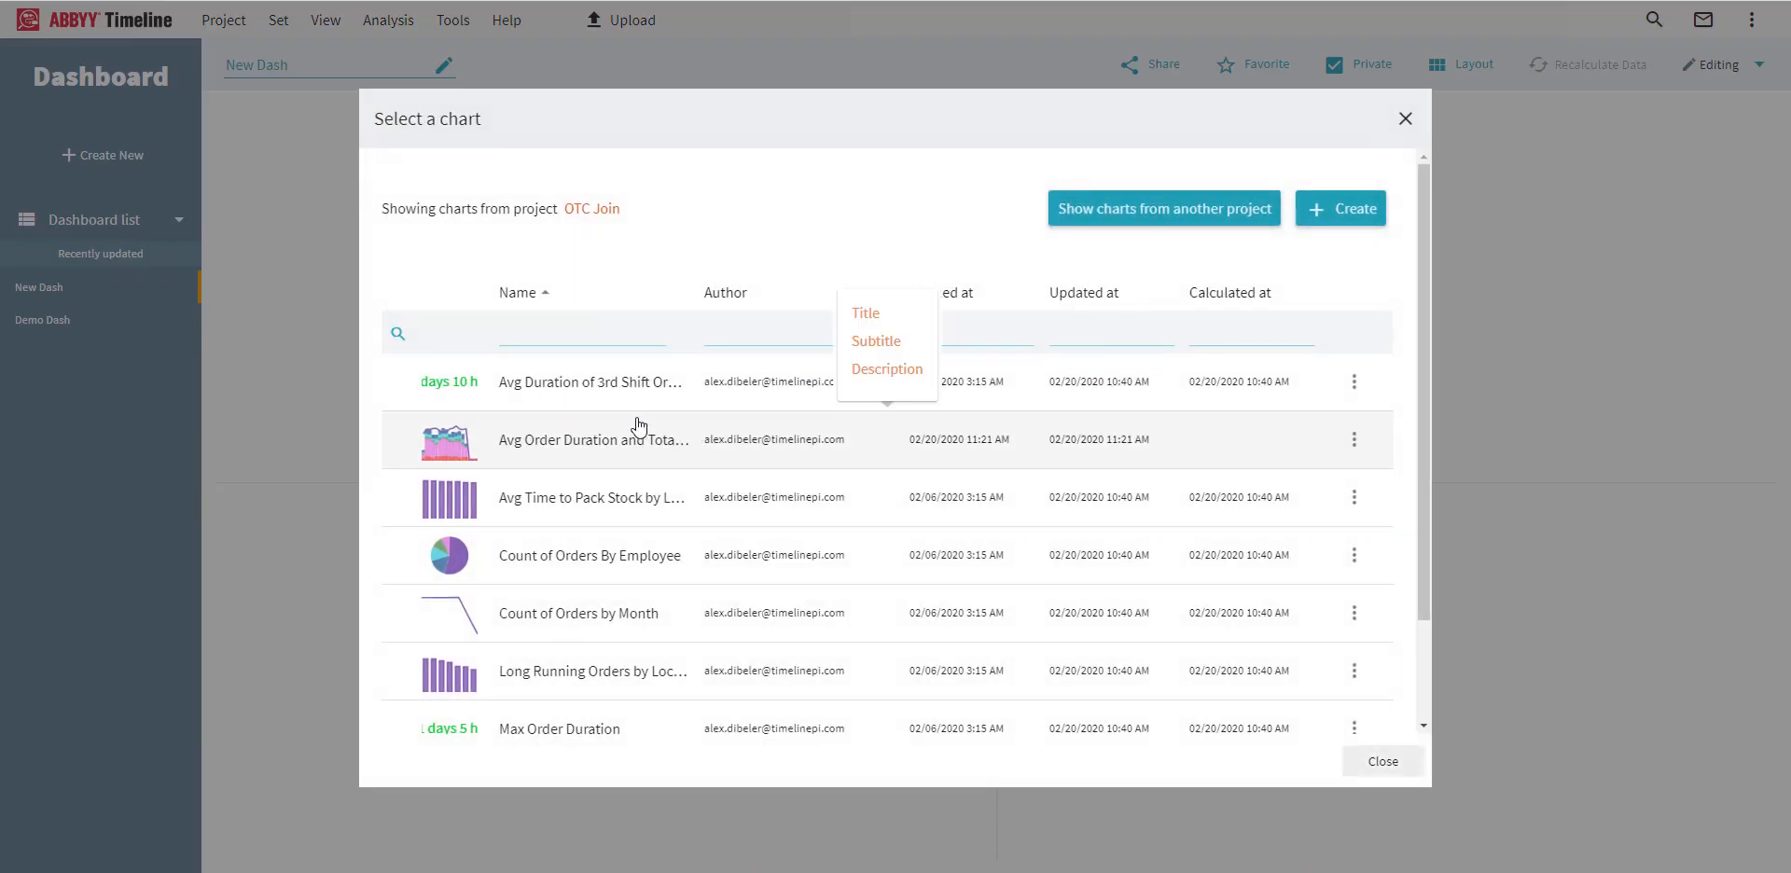
pyautogui.click(602, 440)
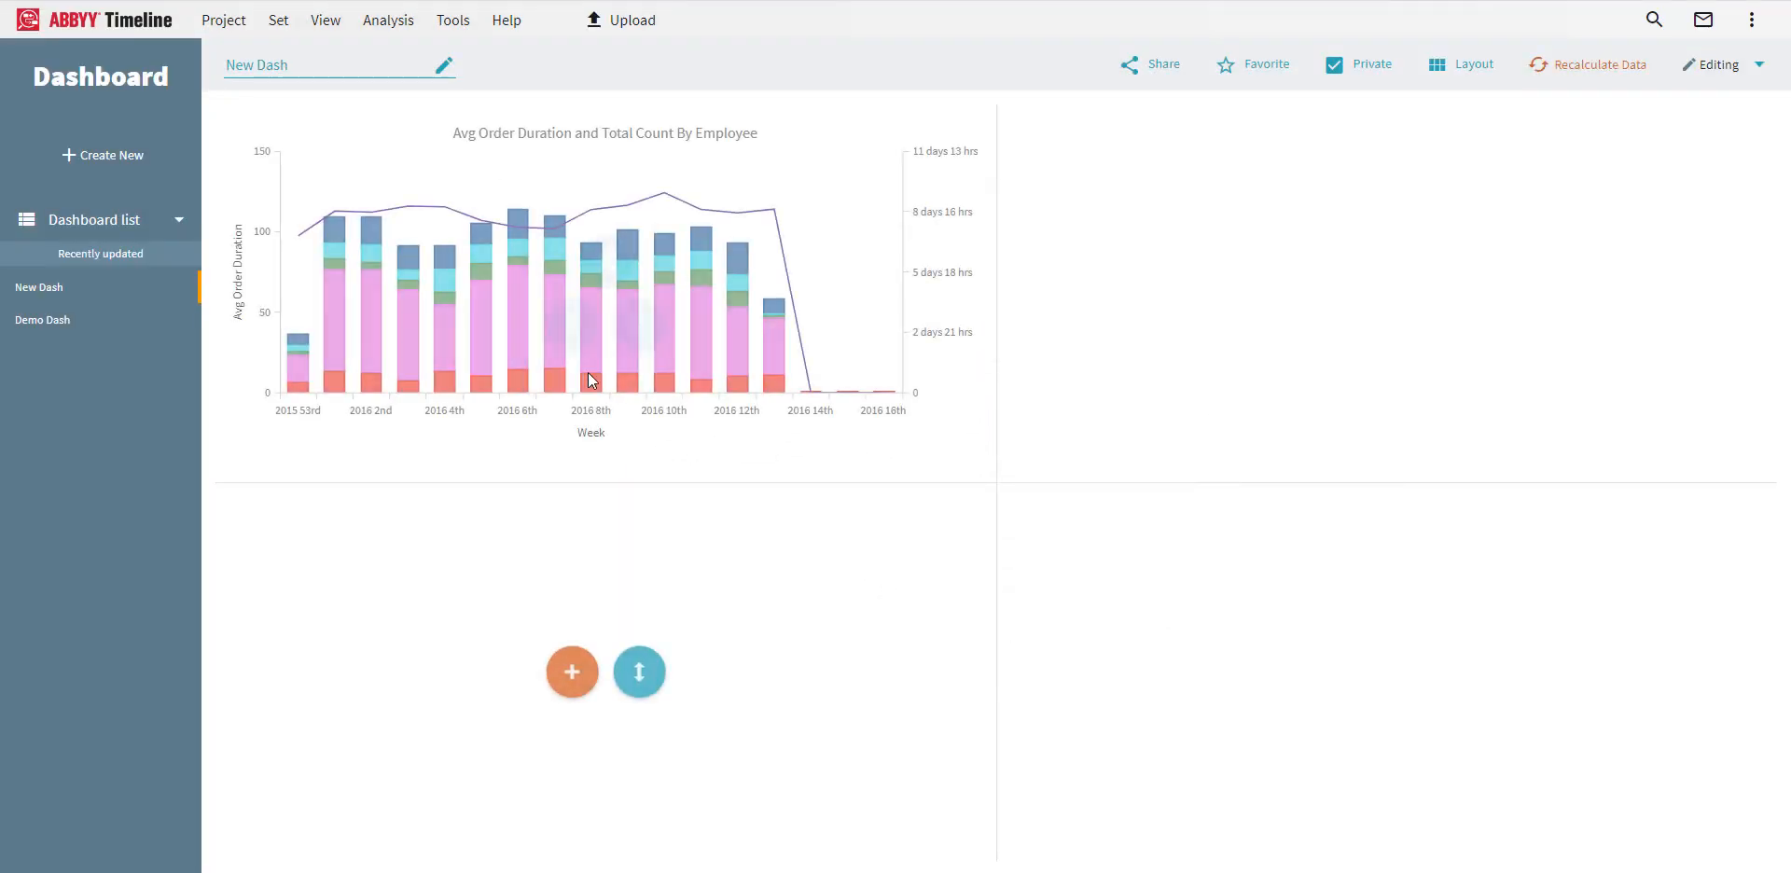
pyautogui.moveTo(1354, 294)
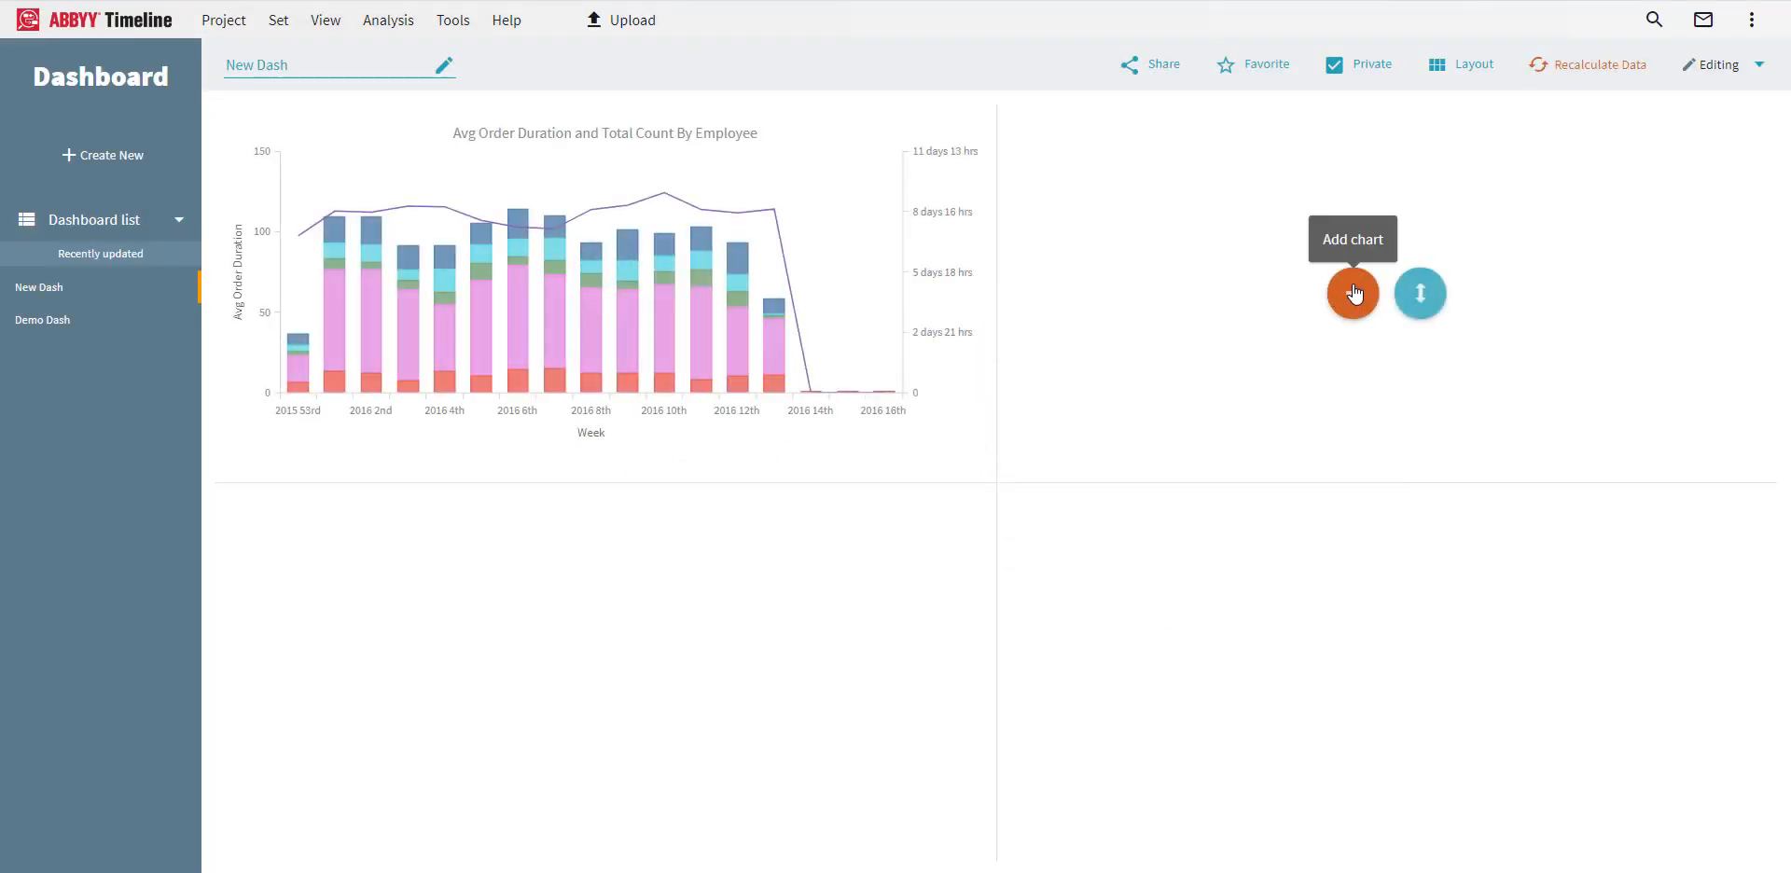
pyautogui.click(1354, 294)
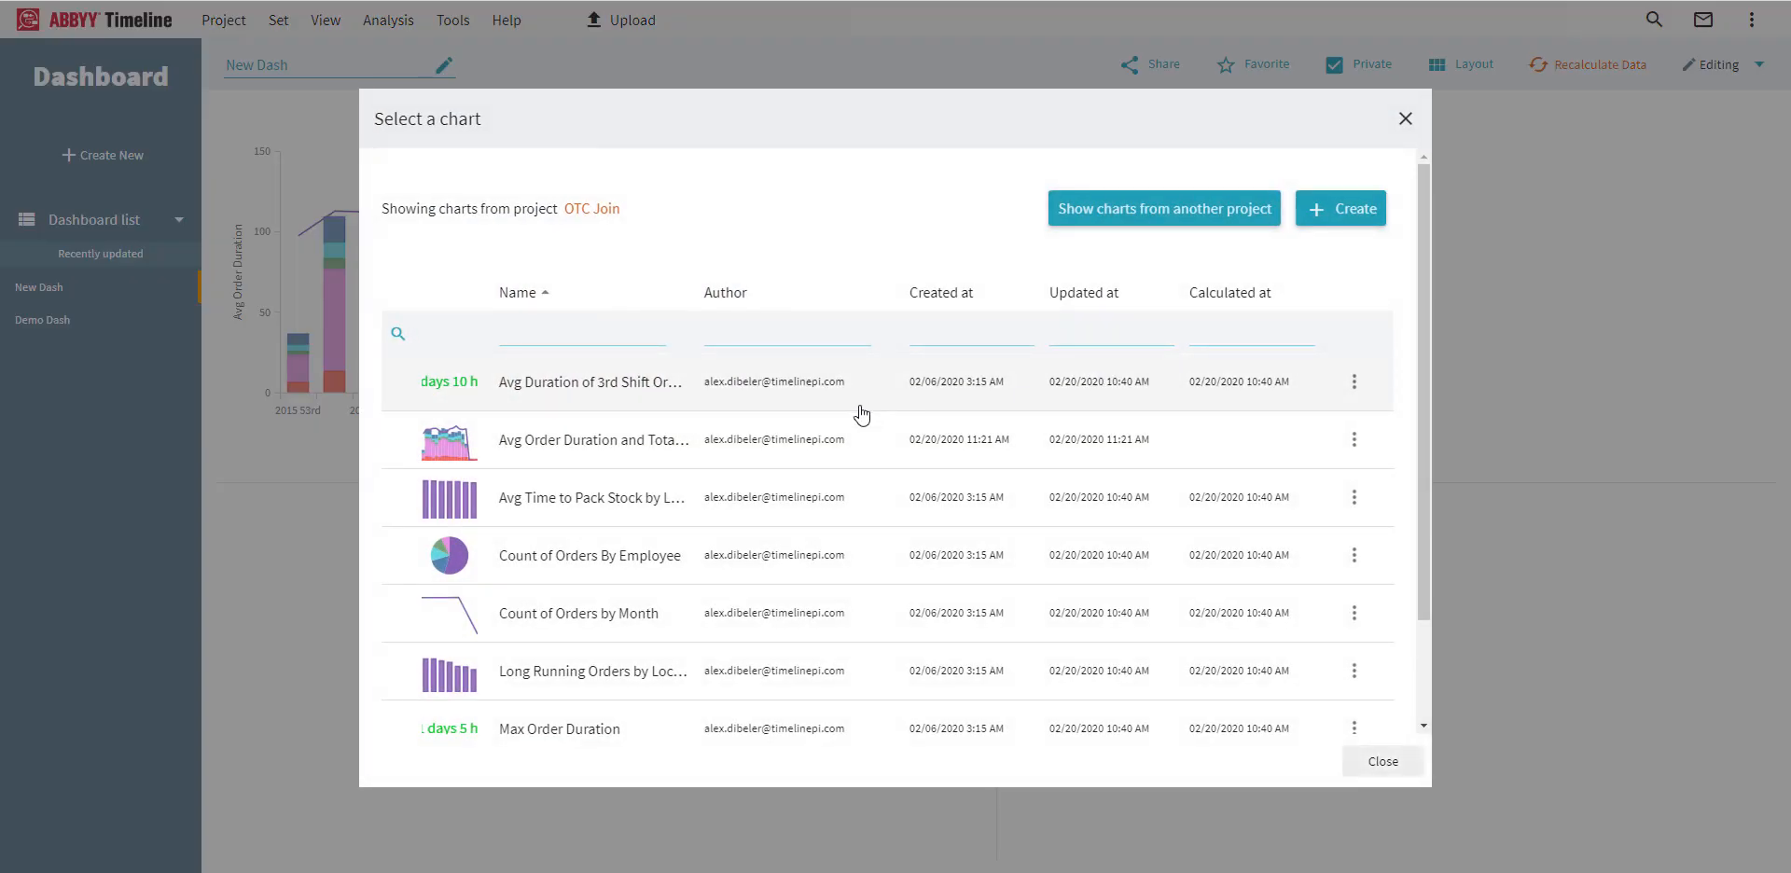
pyautogui.click(567, 387)
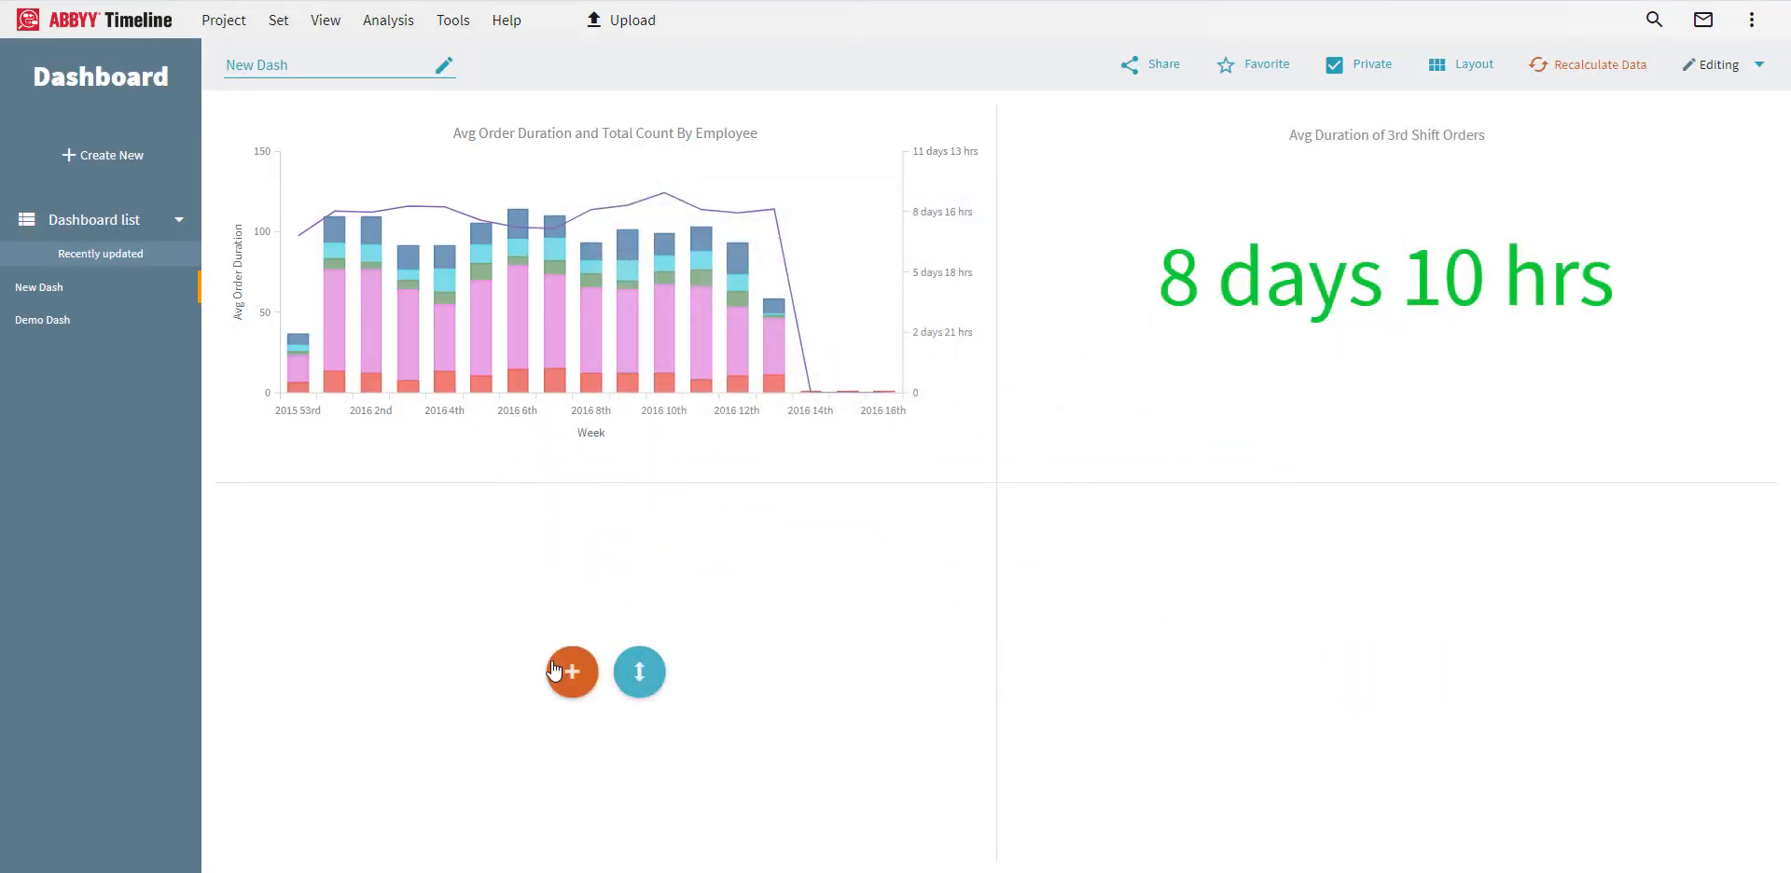
# Add Count of Orders By Employee to the dashboard's lower-left cell and Long Running Orders by Location to the lower-right cell.
pyautogui.click(570, 673)
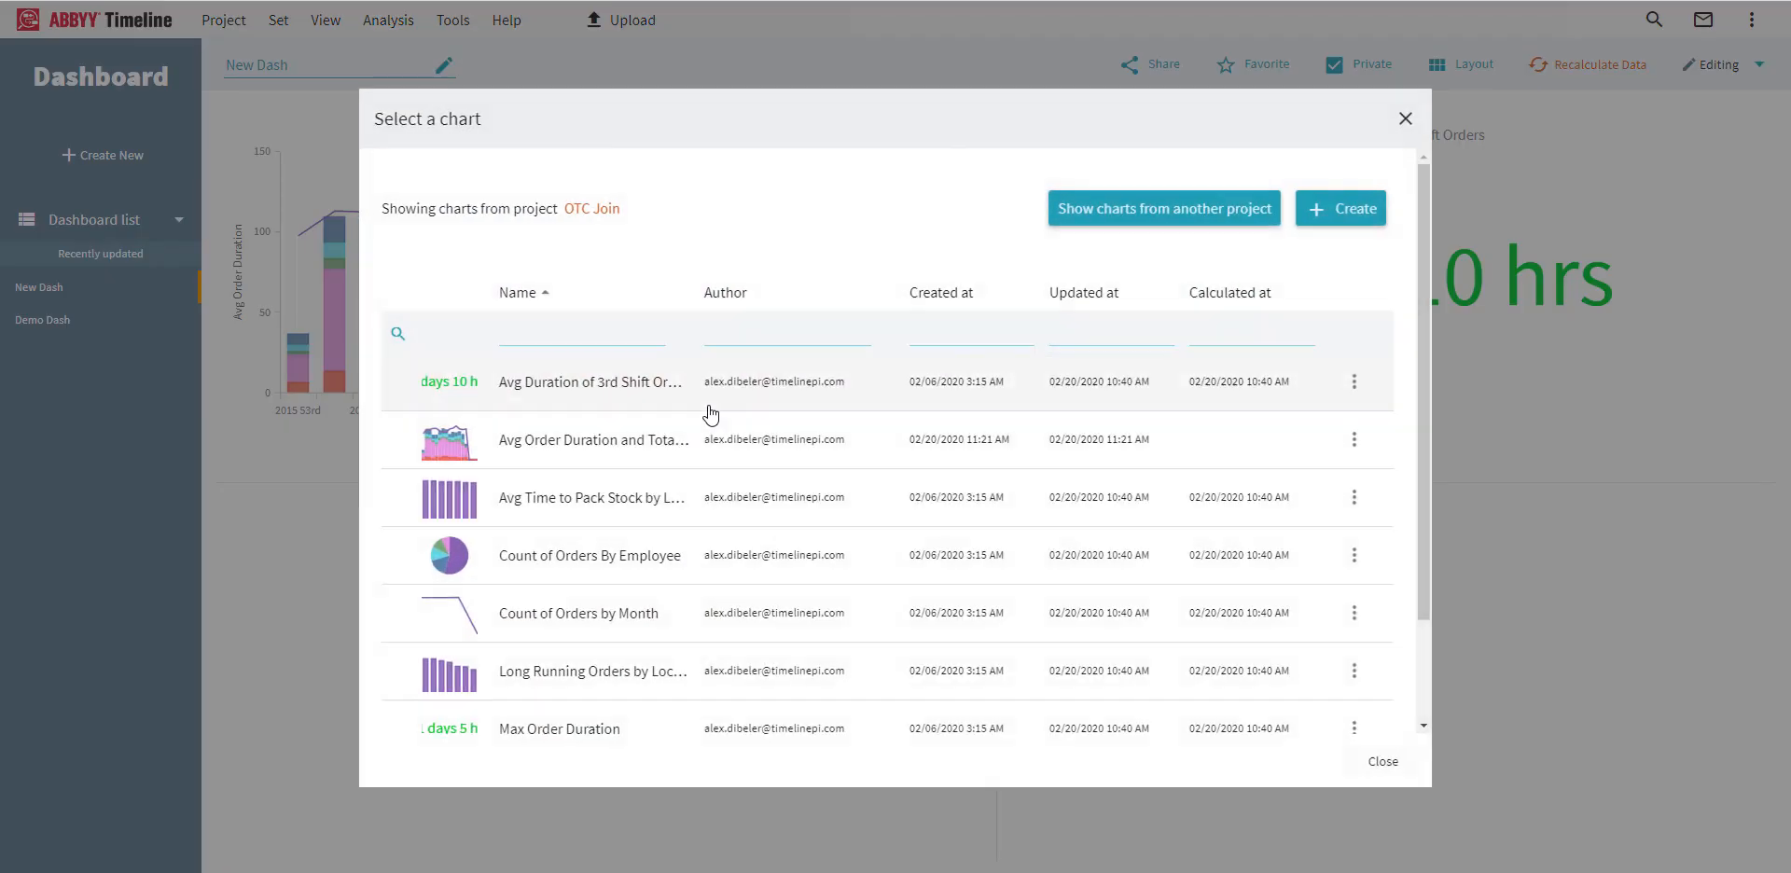
pyautogui.click(589, 559)
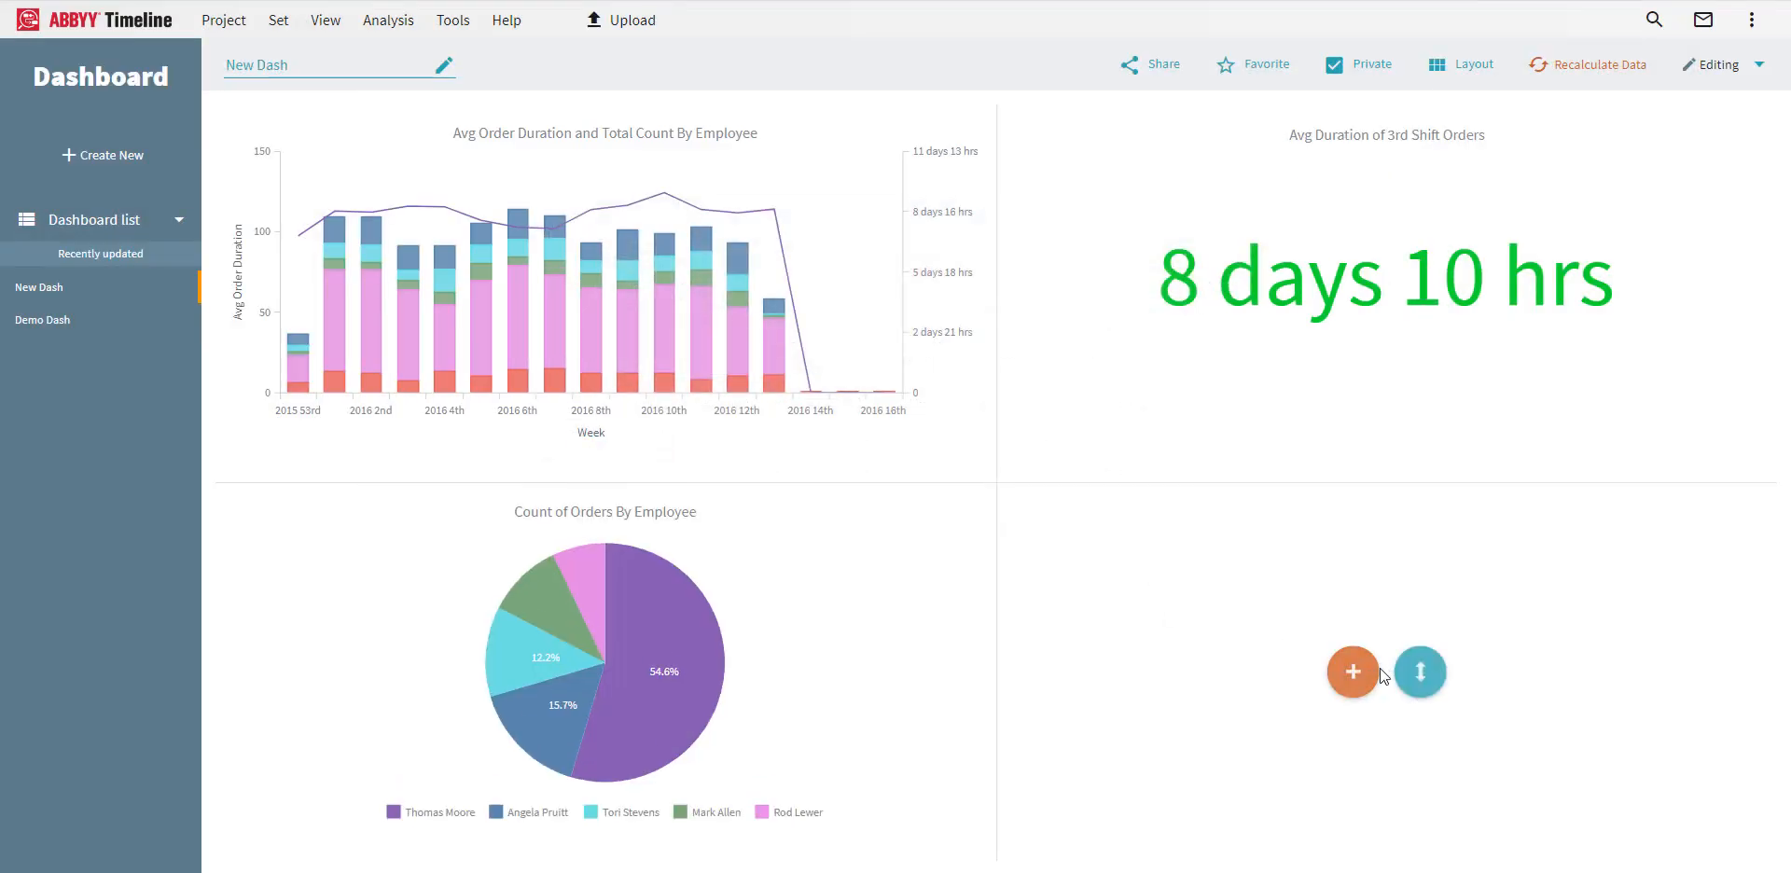
pyautogui.click(1351, 669)
pyautogui.click(886, 613)
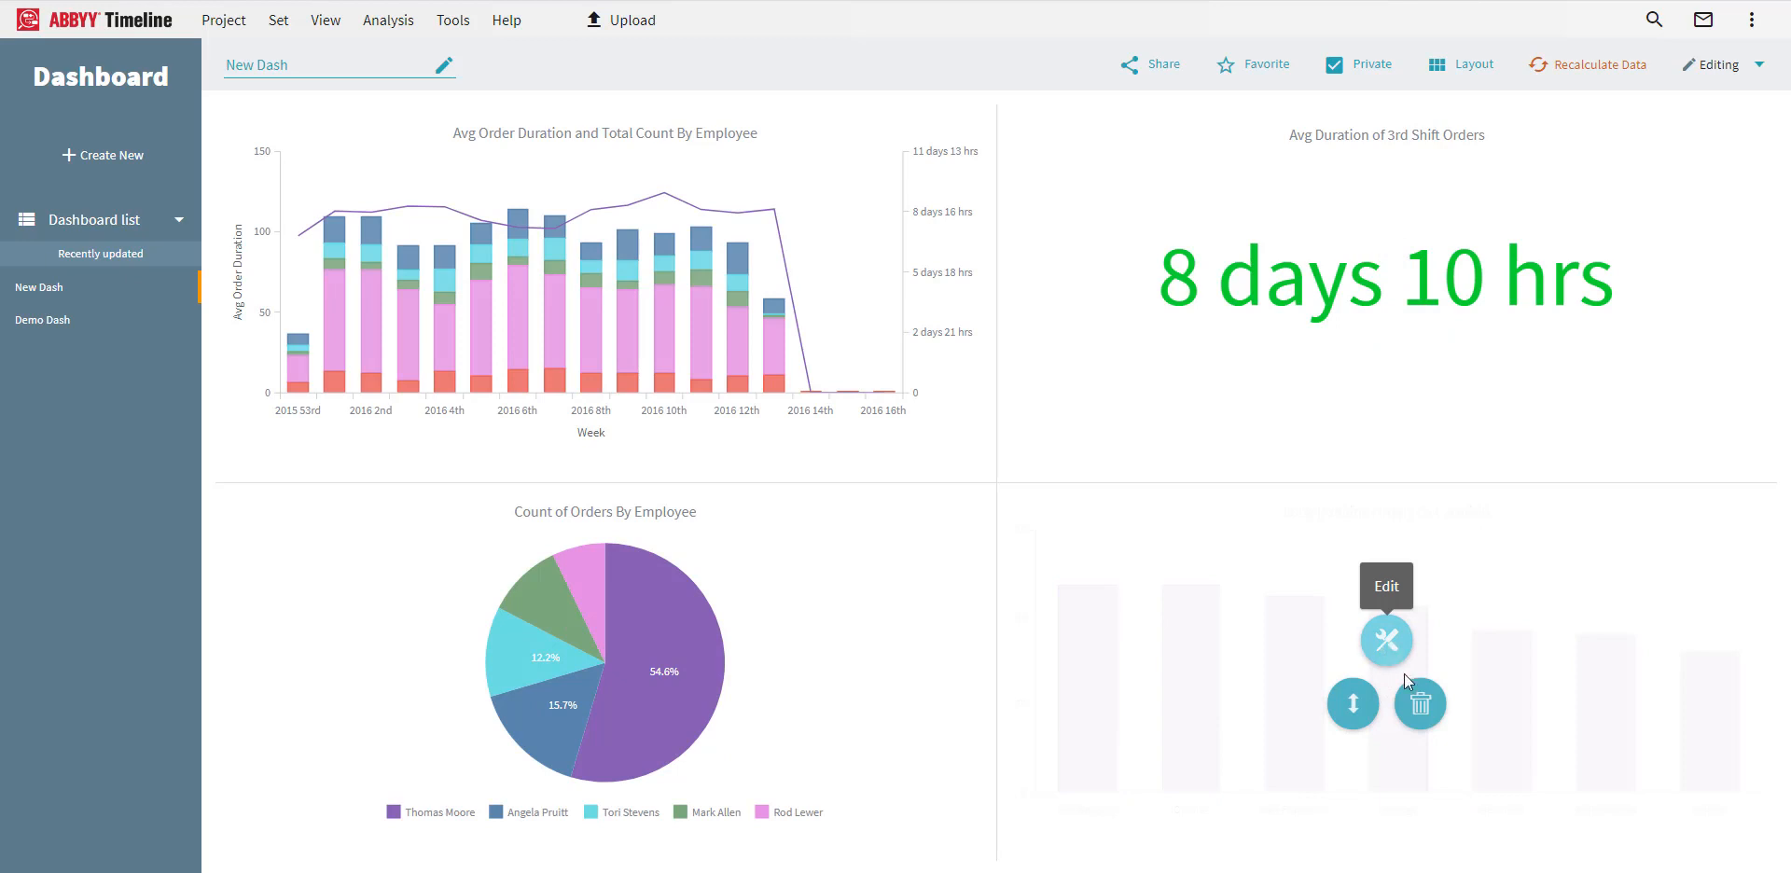
# Split the dashboard's lower-right cell vertically and add Avg Time to Pack Stock by Location beneath the existing chart.
pyautogui.click(1358, 709)
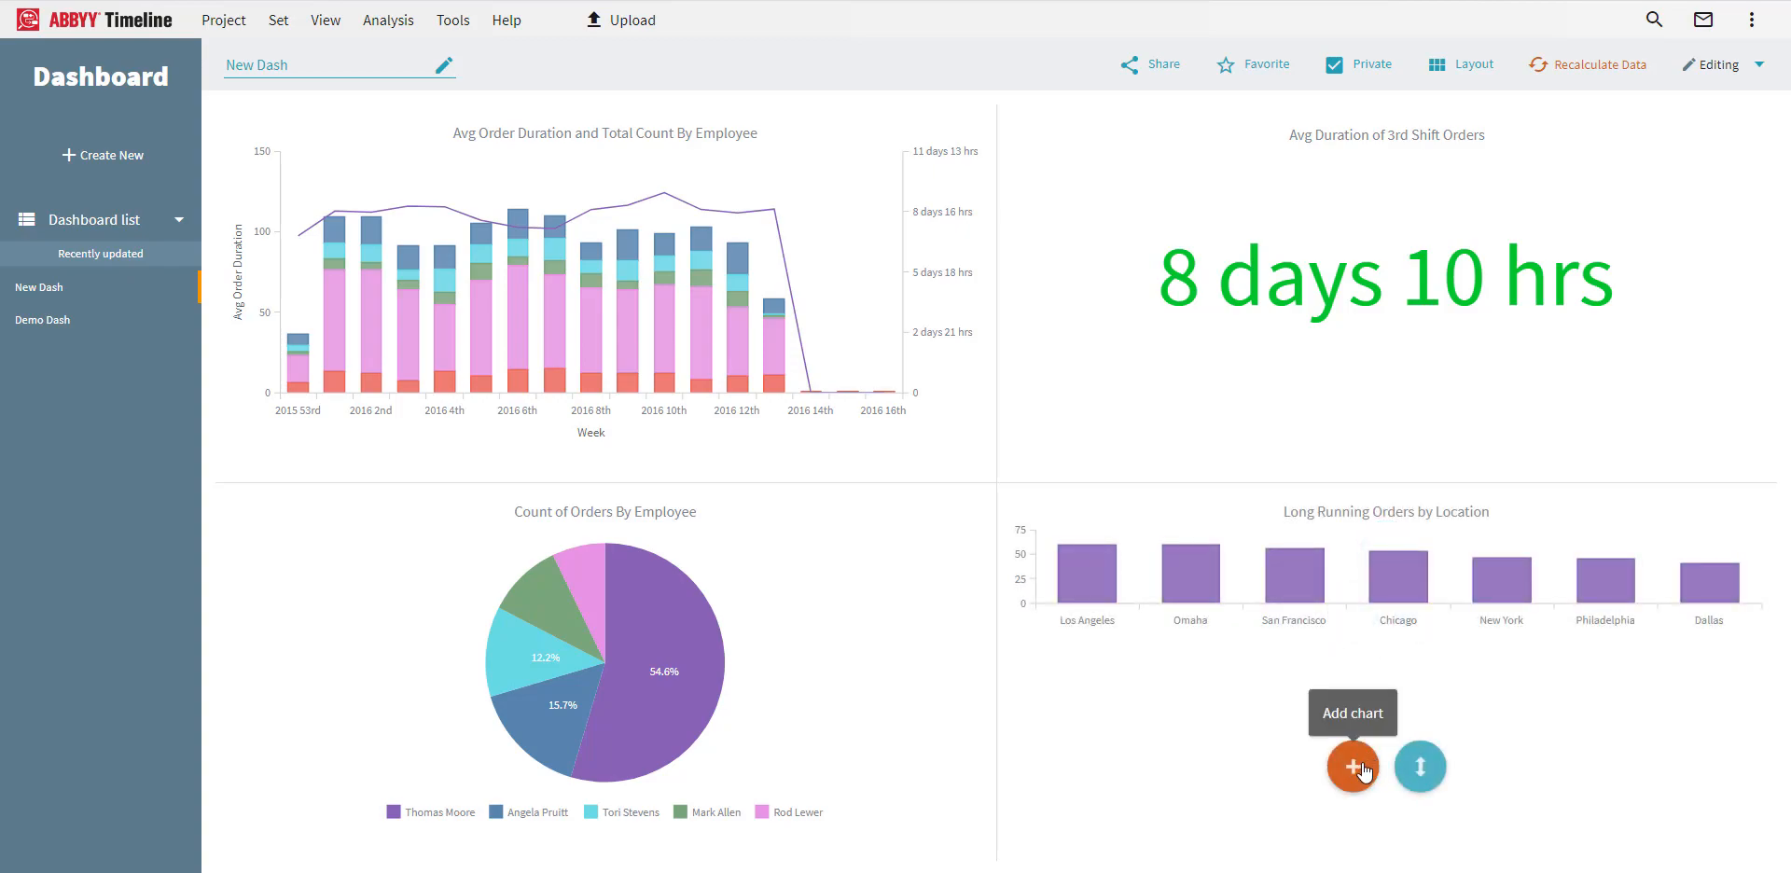
pyautogui.click(1352, 765)
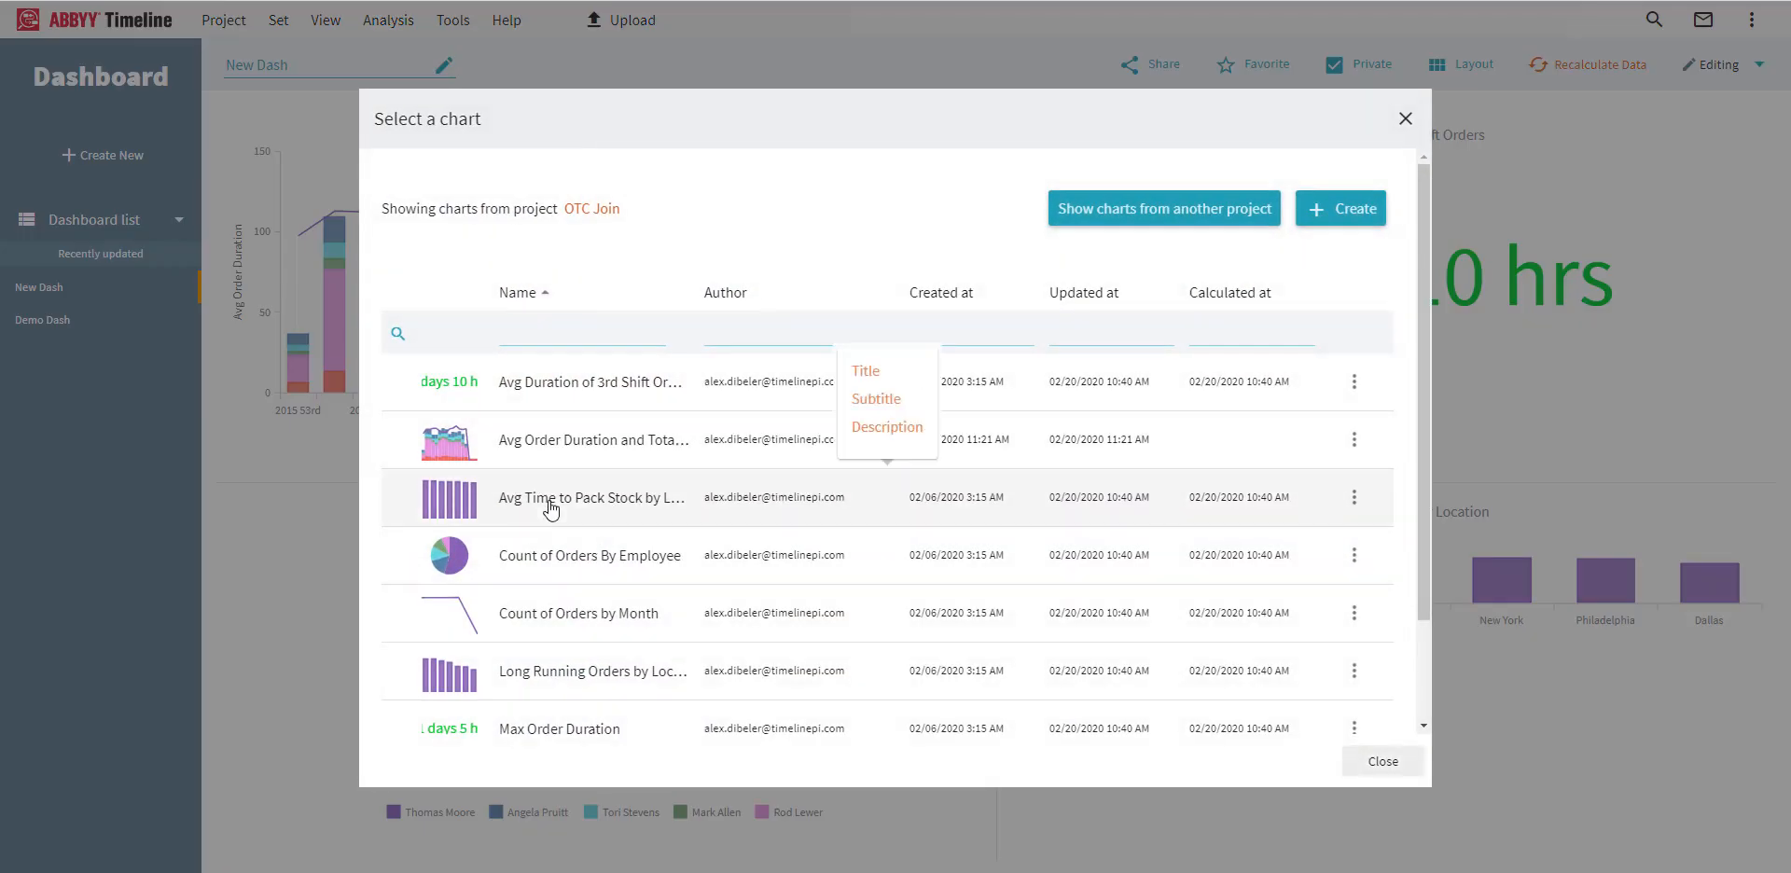
pyautogui.click(563, 508)
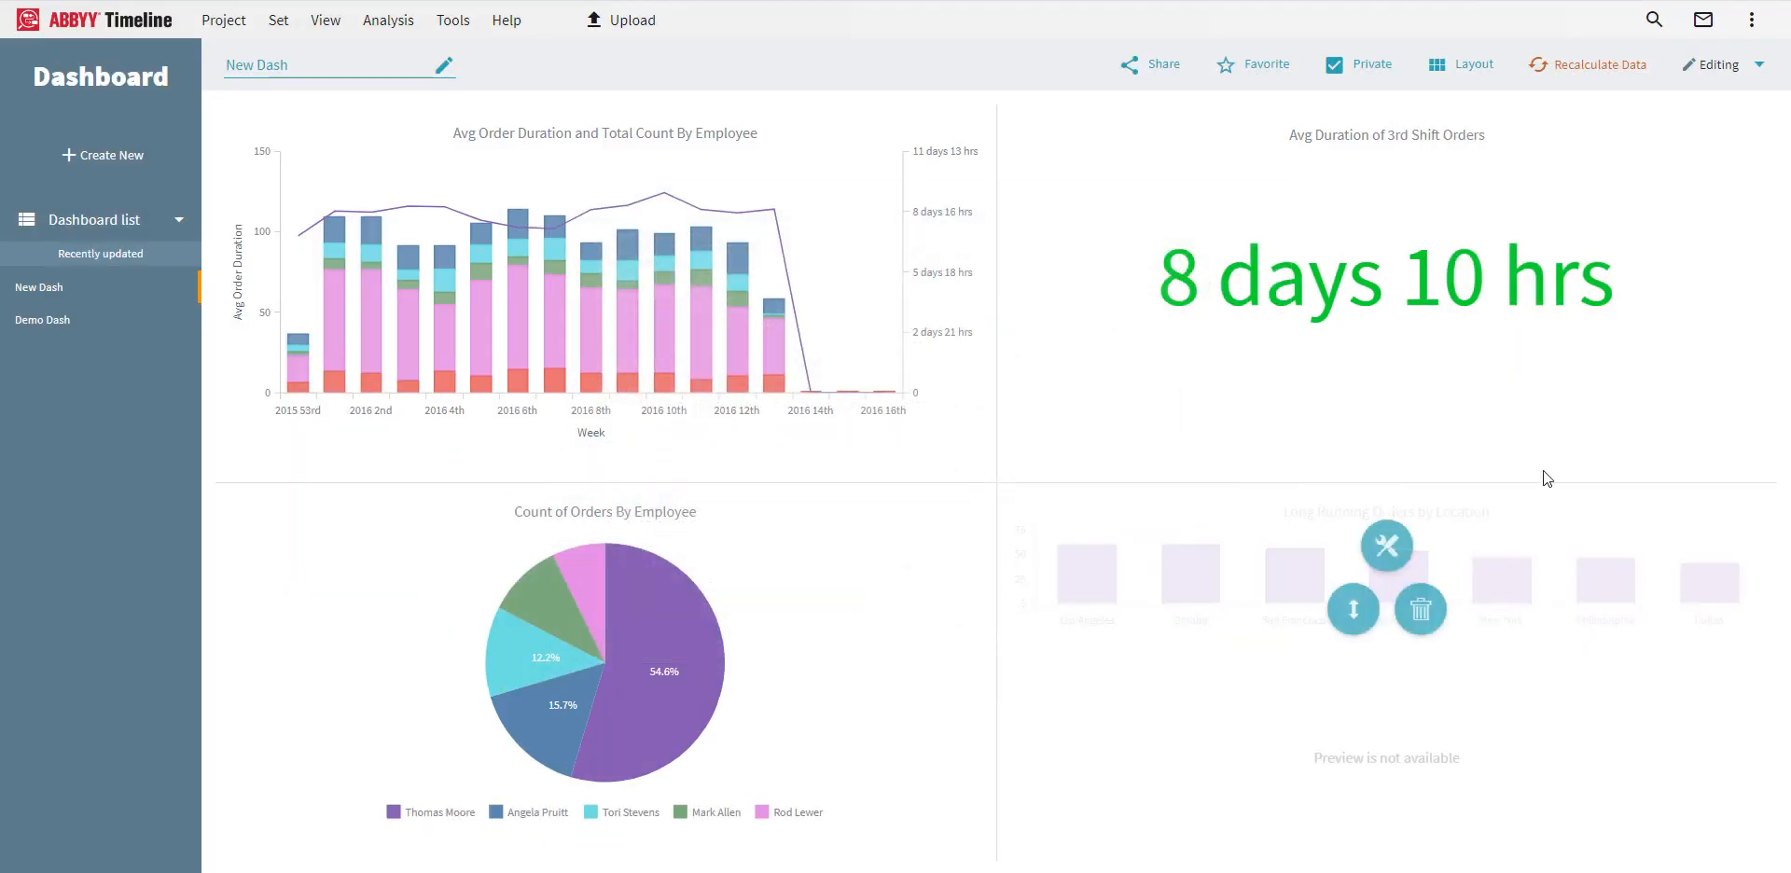
# Switch the dashboard to Viewing mode and enlarge the Avg Order Duration and Total Count By Employee chart.
pyautogui.click(1759, 70)
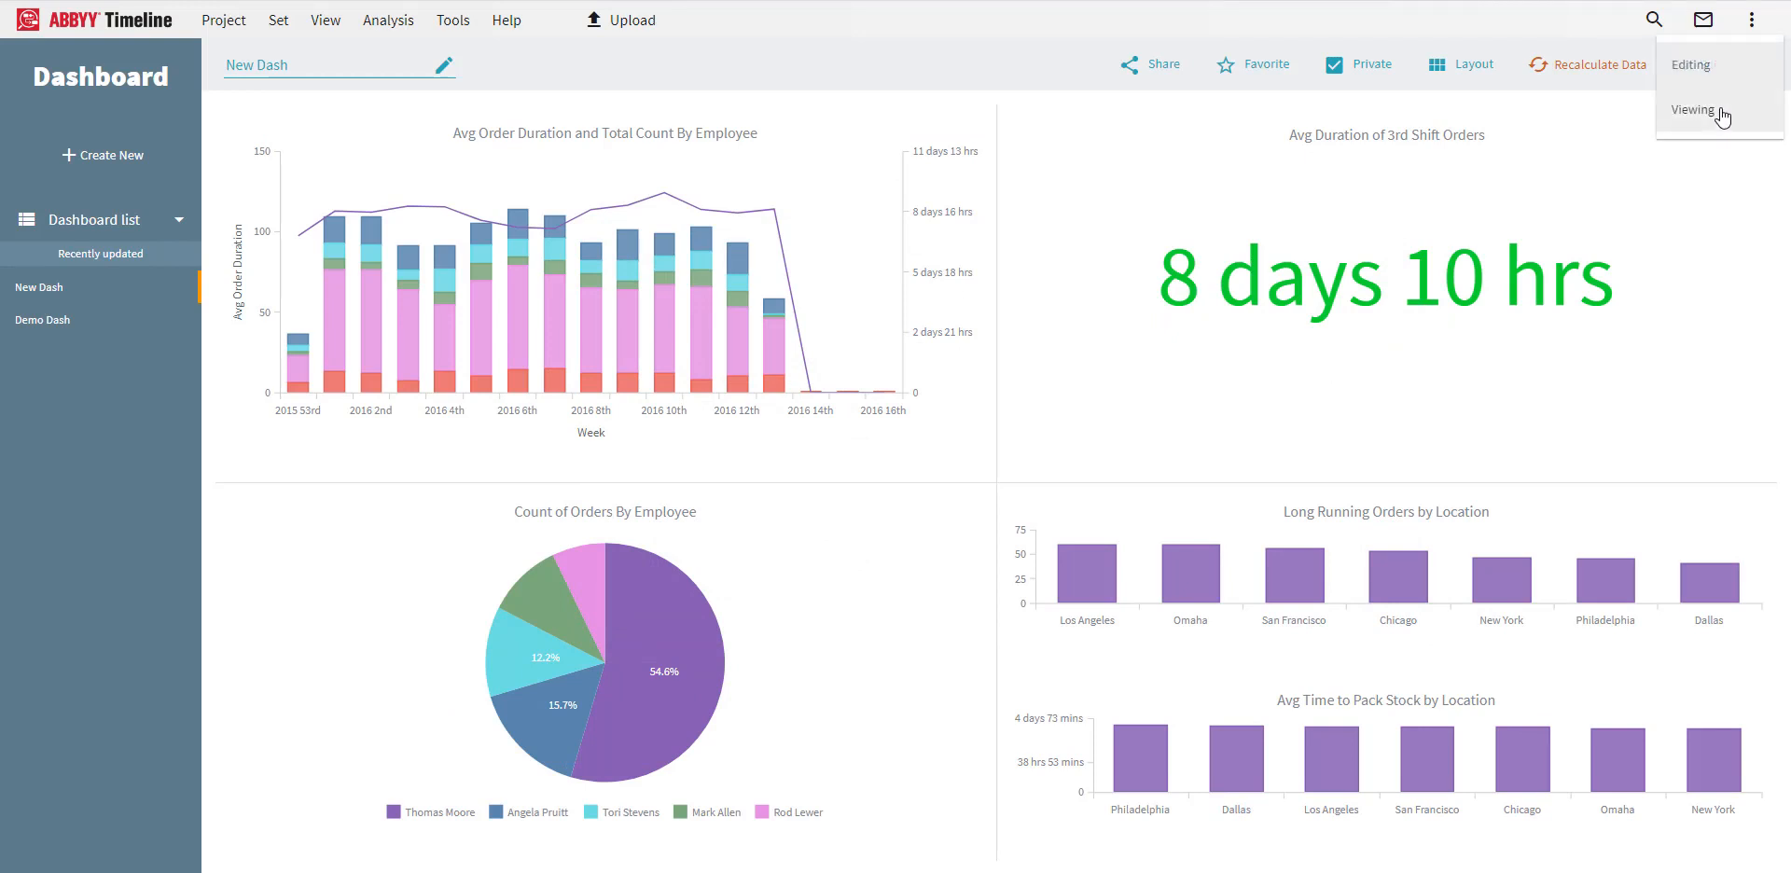
pyautogui.click(1720, 113)
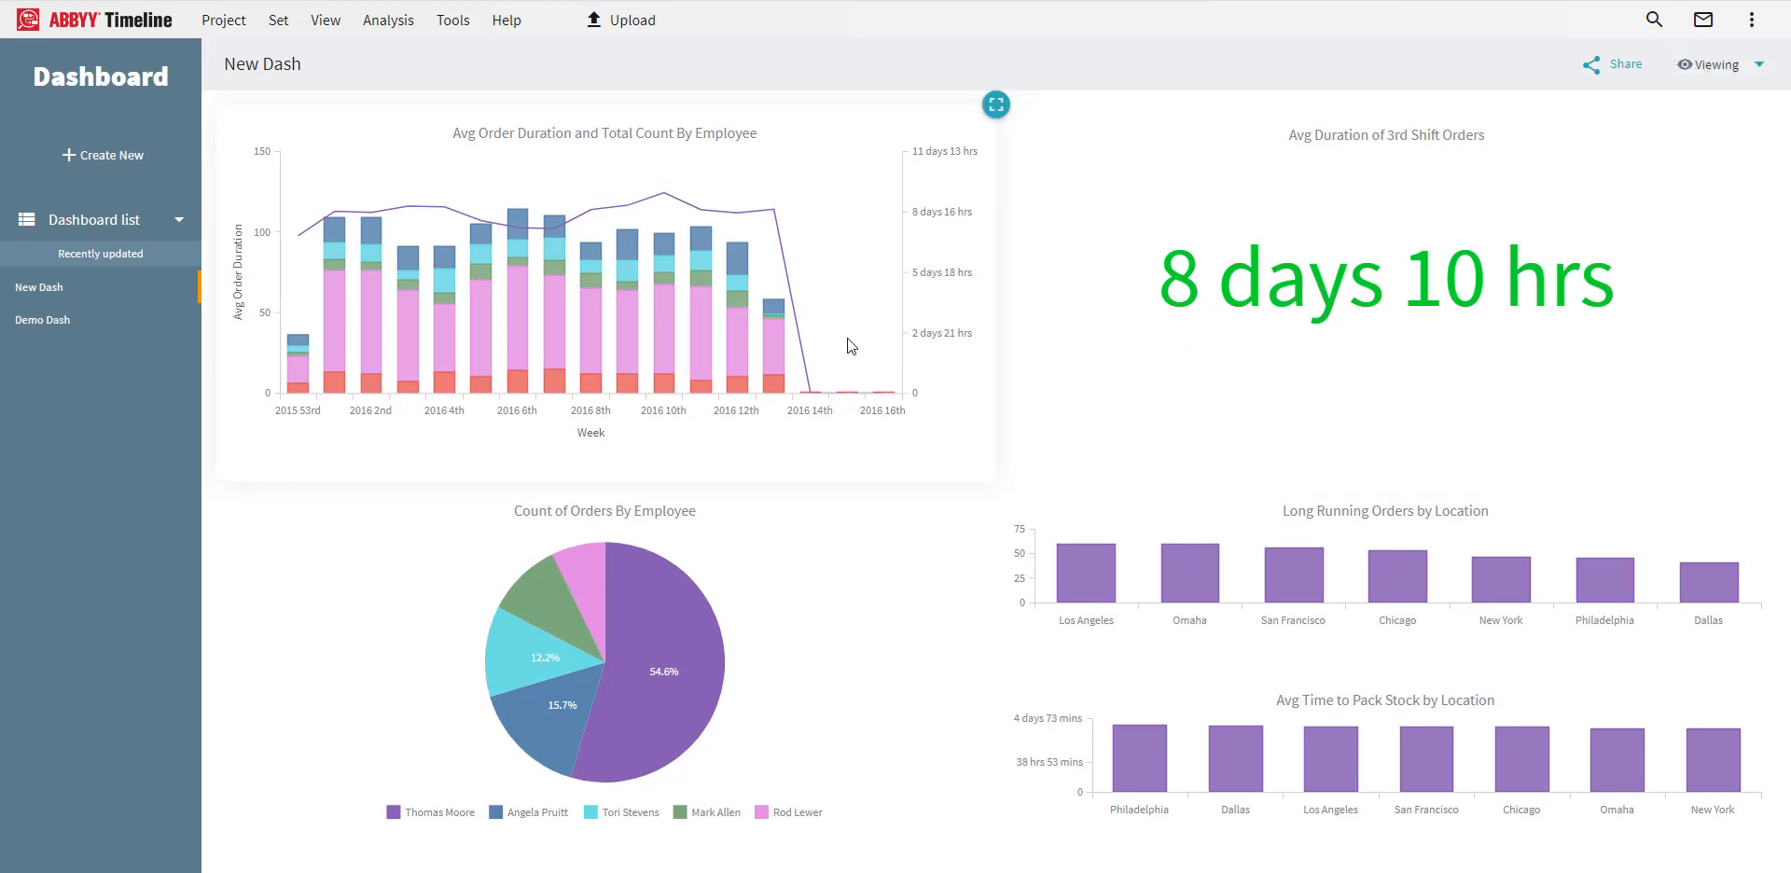
pyautogui.click(996, 105)
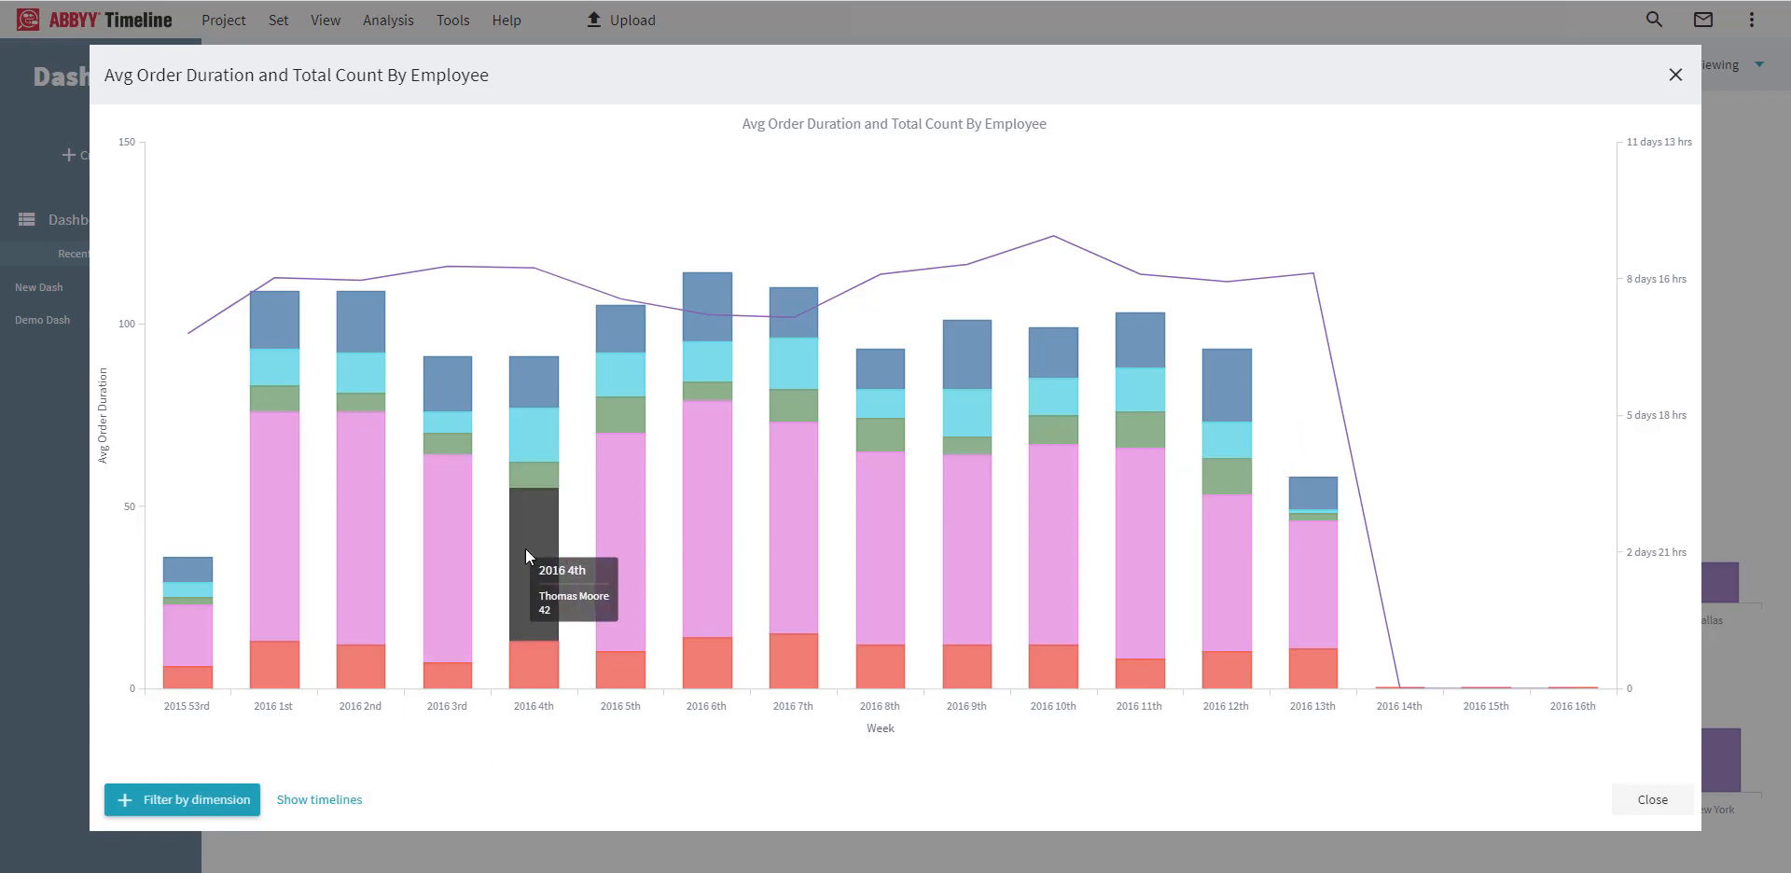
# Select the largest segment of the 2016 4th week's bar and set up a dimension filter on LOCATION across all events.
pyautogui.click(536, 597)
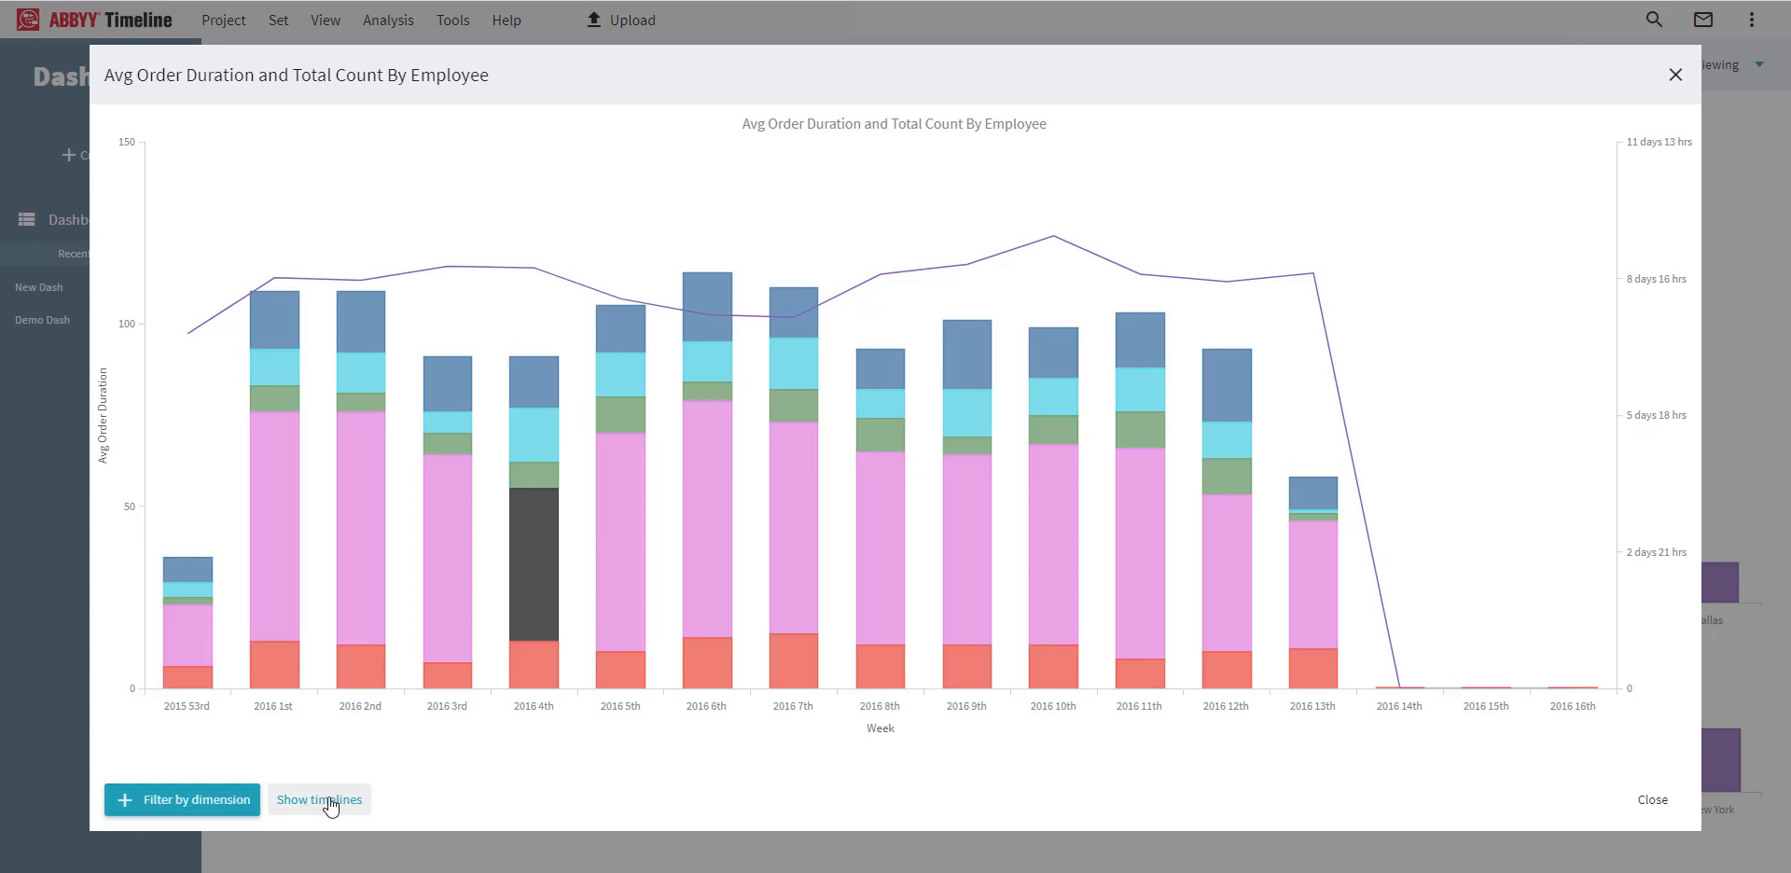
pyautogui.click(193, 807)
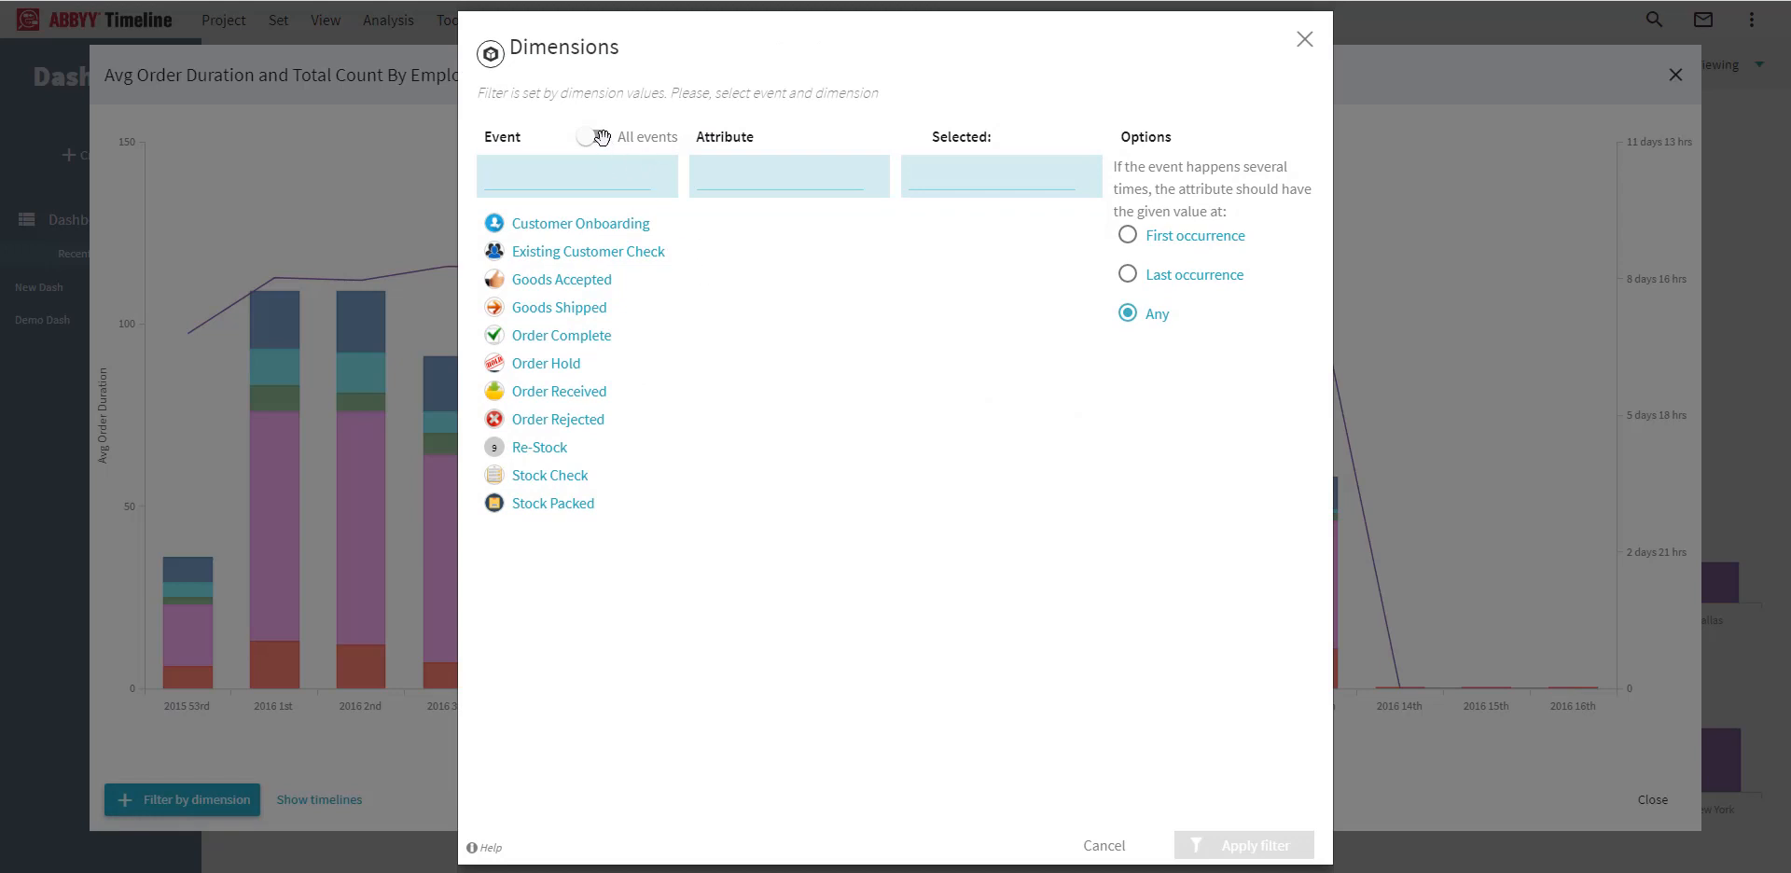
pyautogui.click(600, 139)
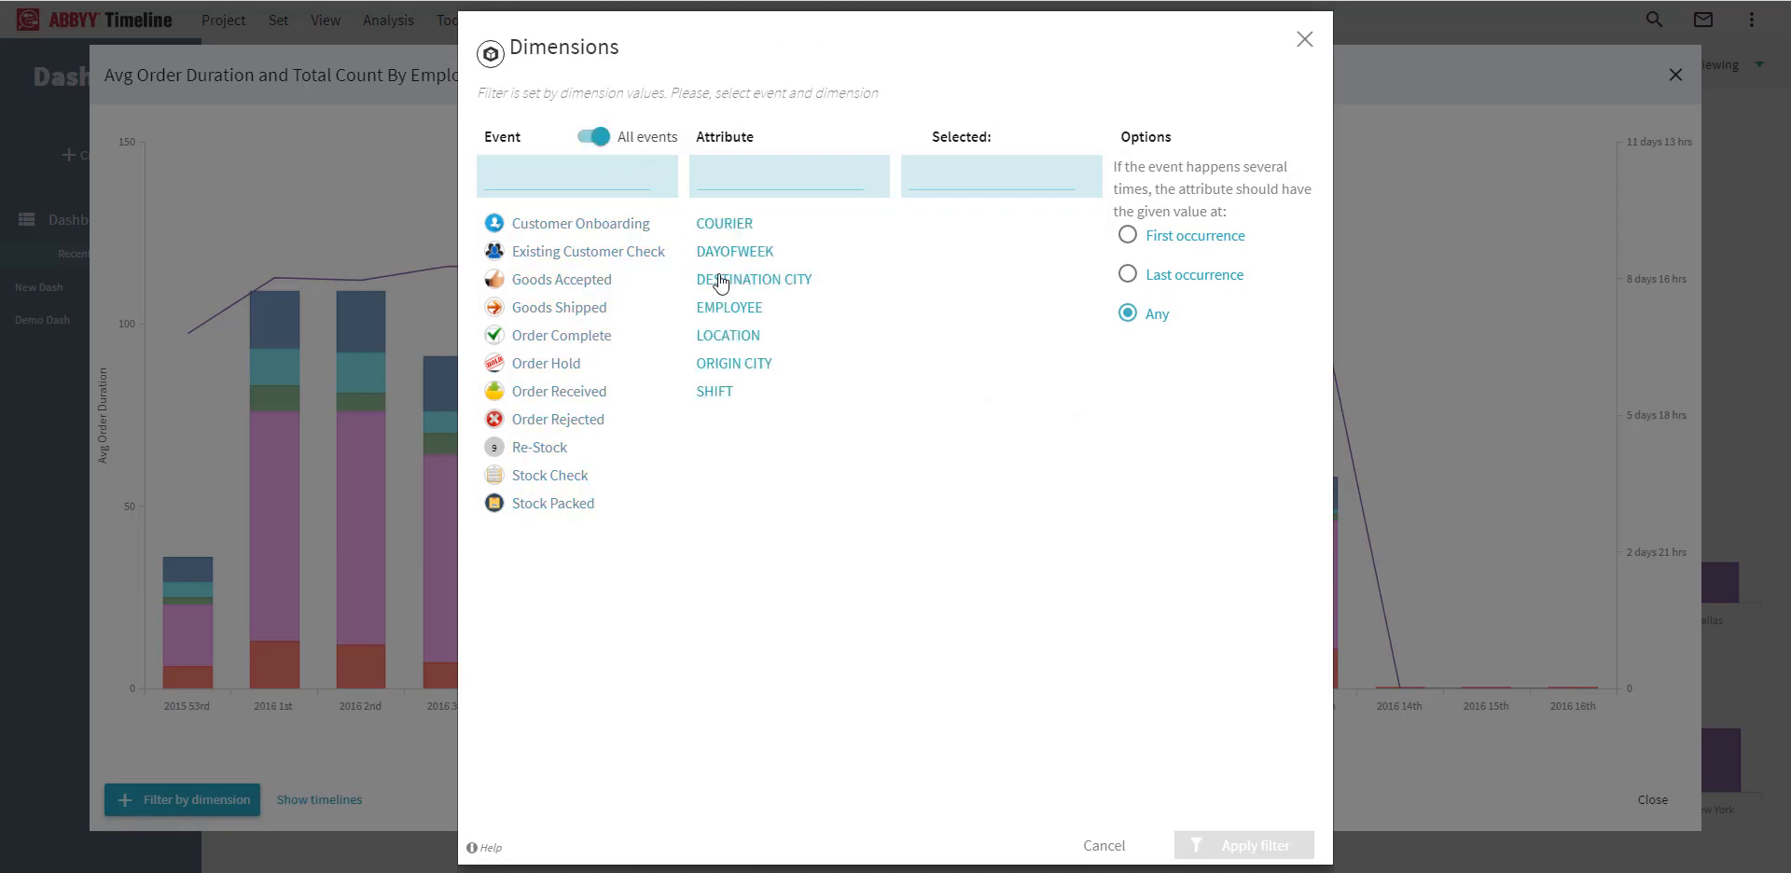
pyautogui.click(760, 287)
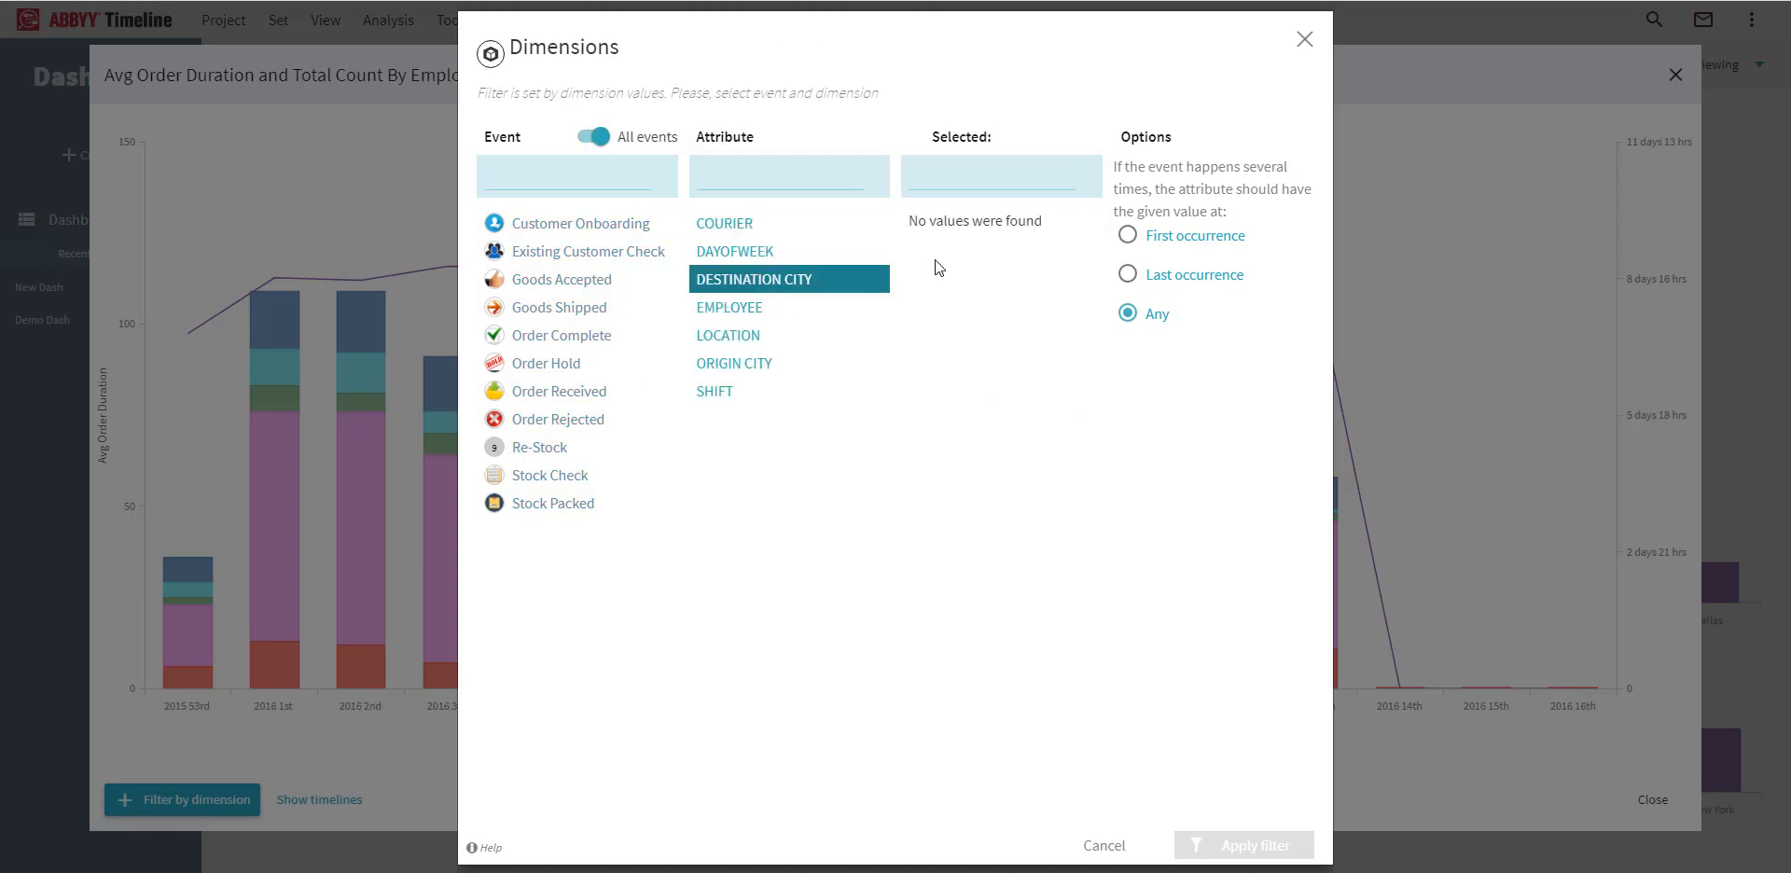
pyautogui.click(760, 308)
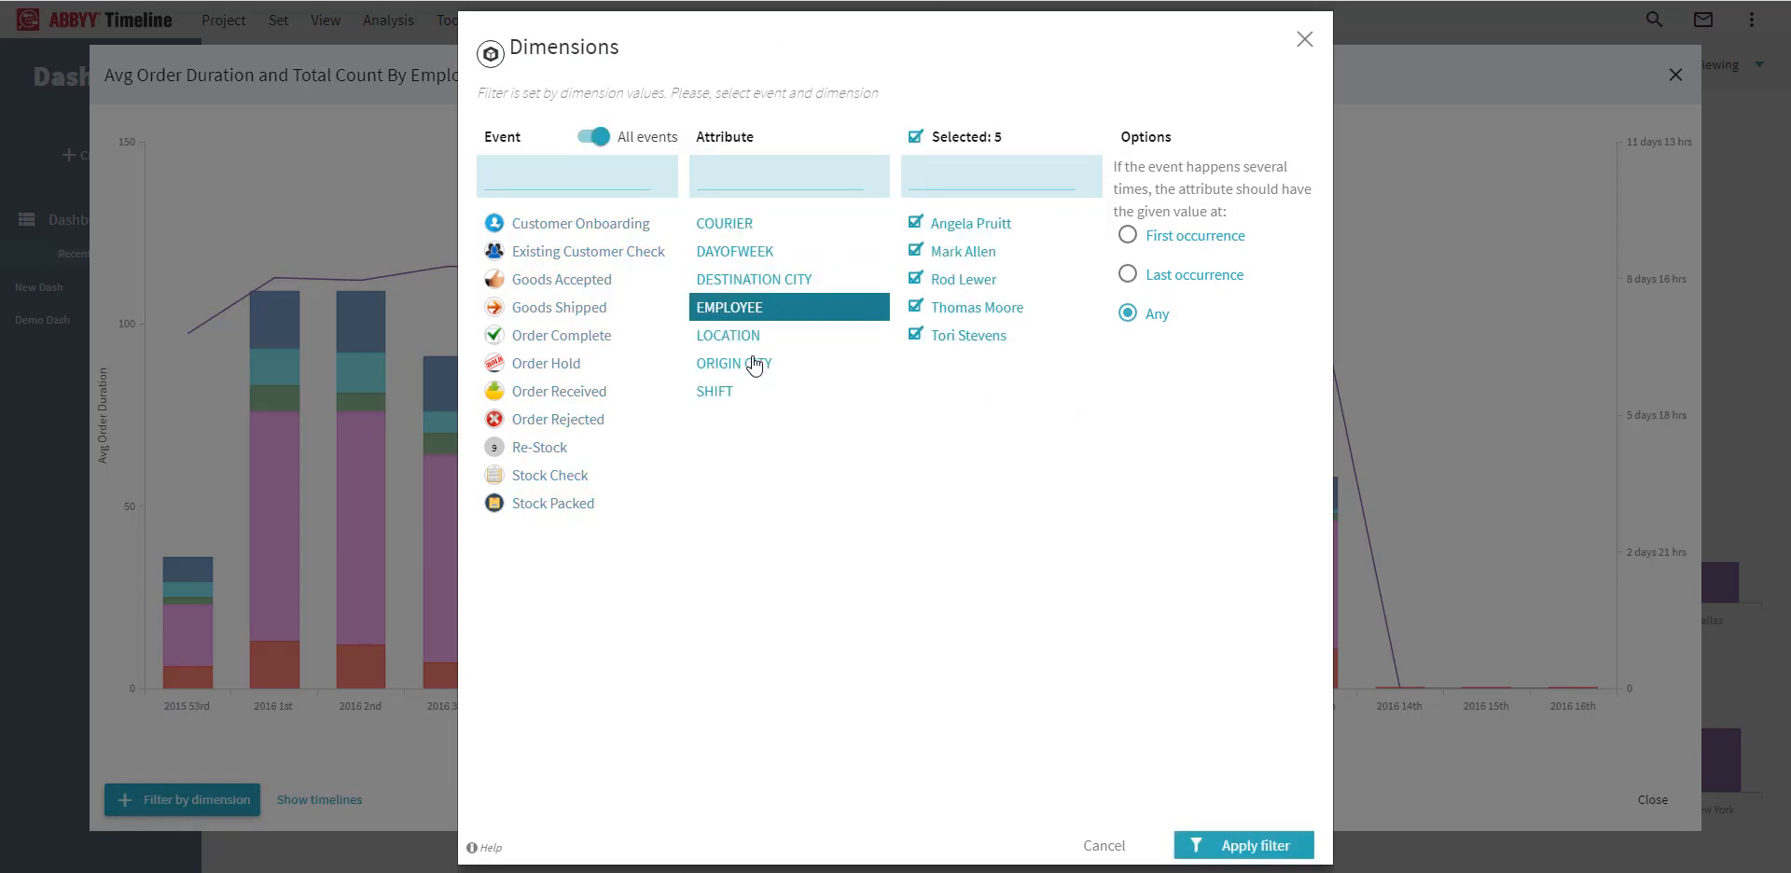
pyautogui.click(761, 342)
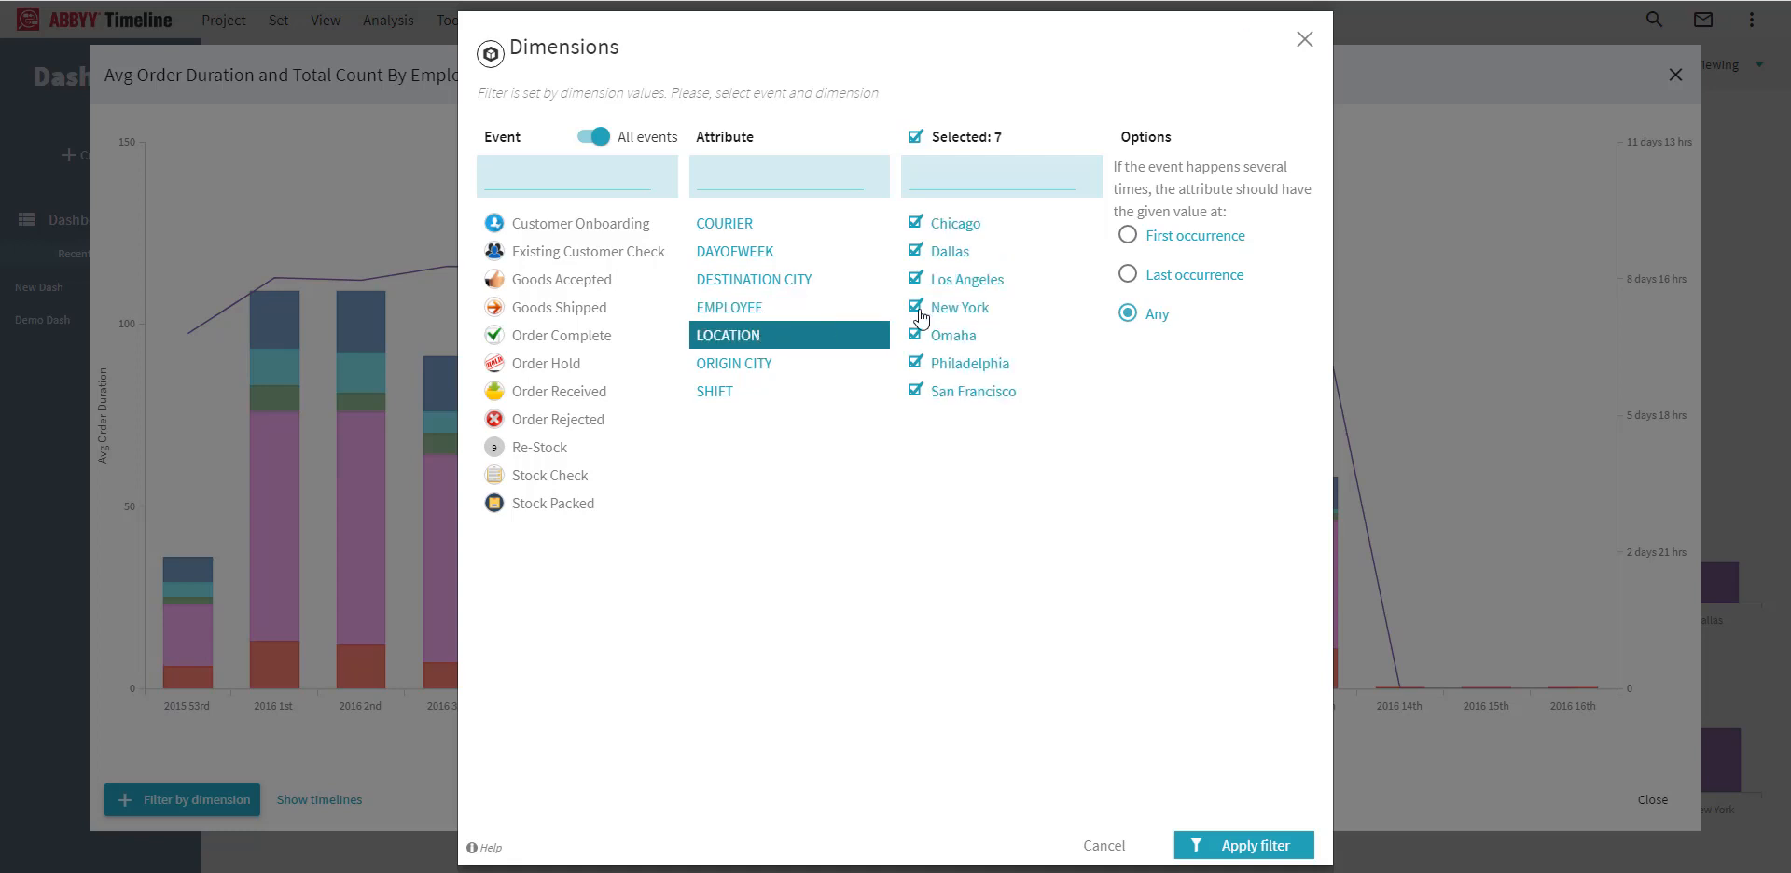
# Restrict the location filter to Dallas only, apply it to the enlarged chart, and return to the dashboard.
pyautogui.click(914, 137)
pyautogui.click(914, 251)
pyautogui.click(1273, 849)
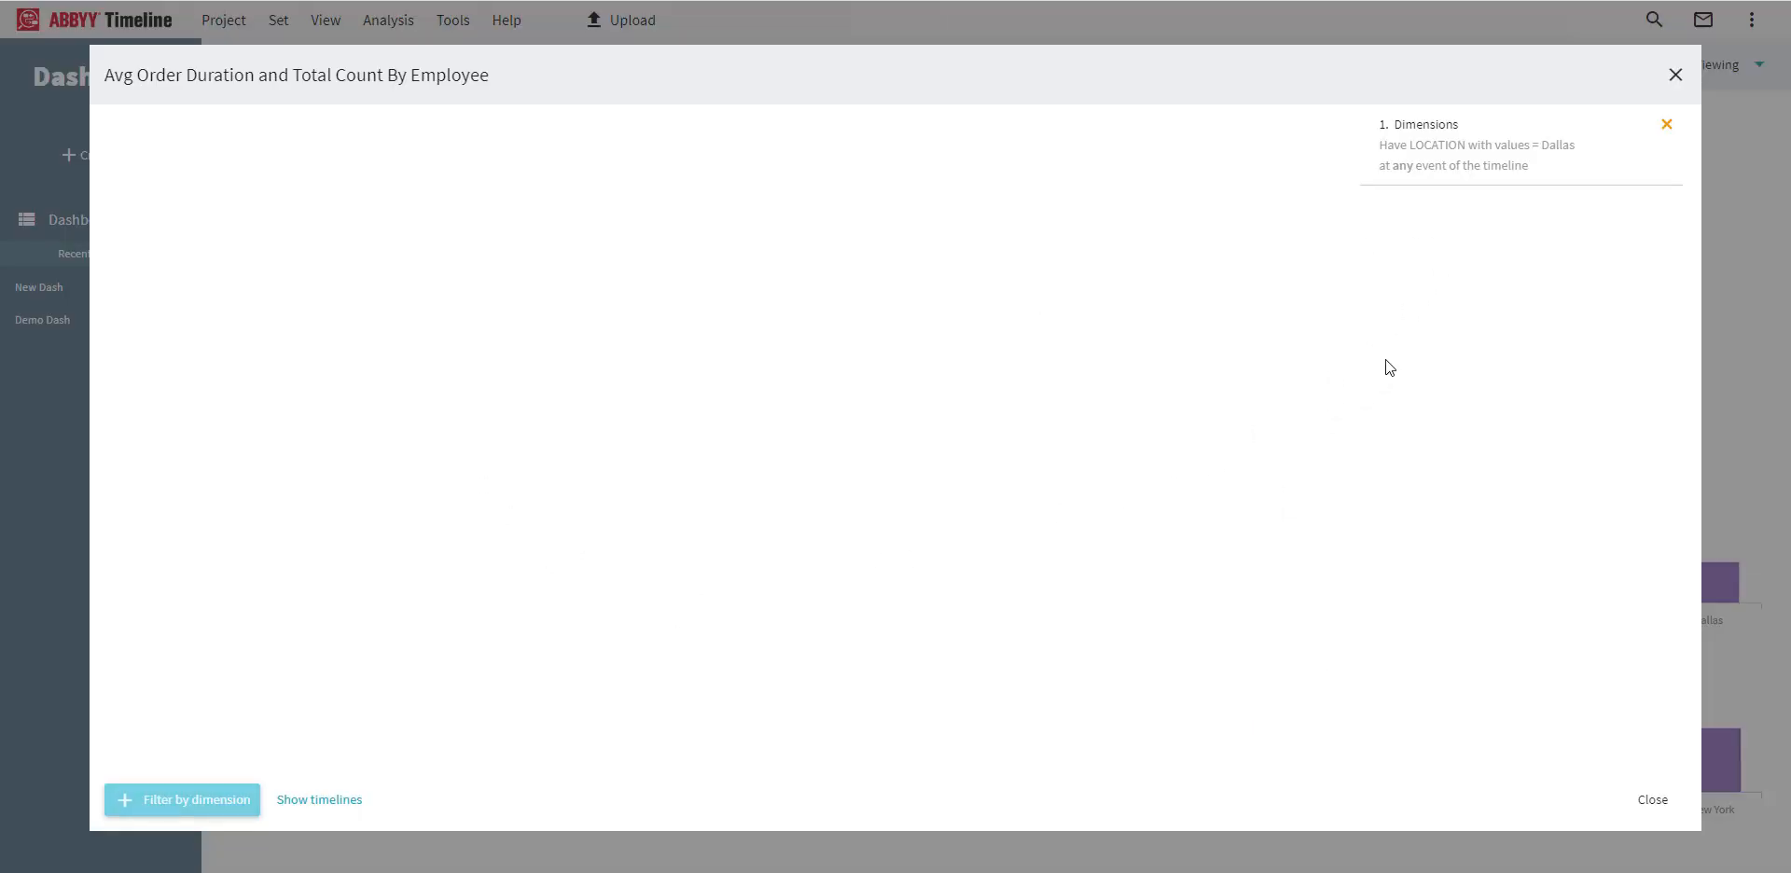
pyautogui.click(1652, 799)
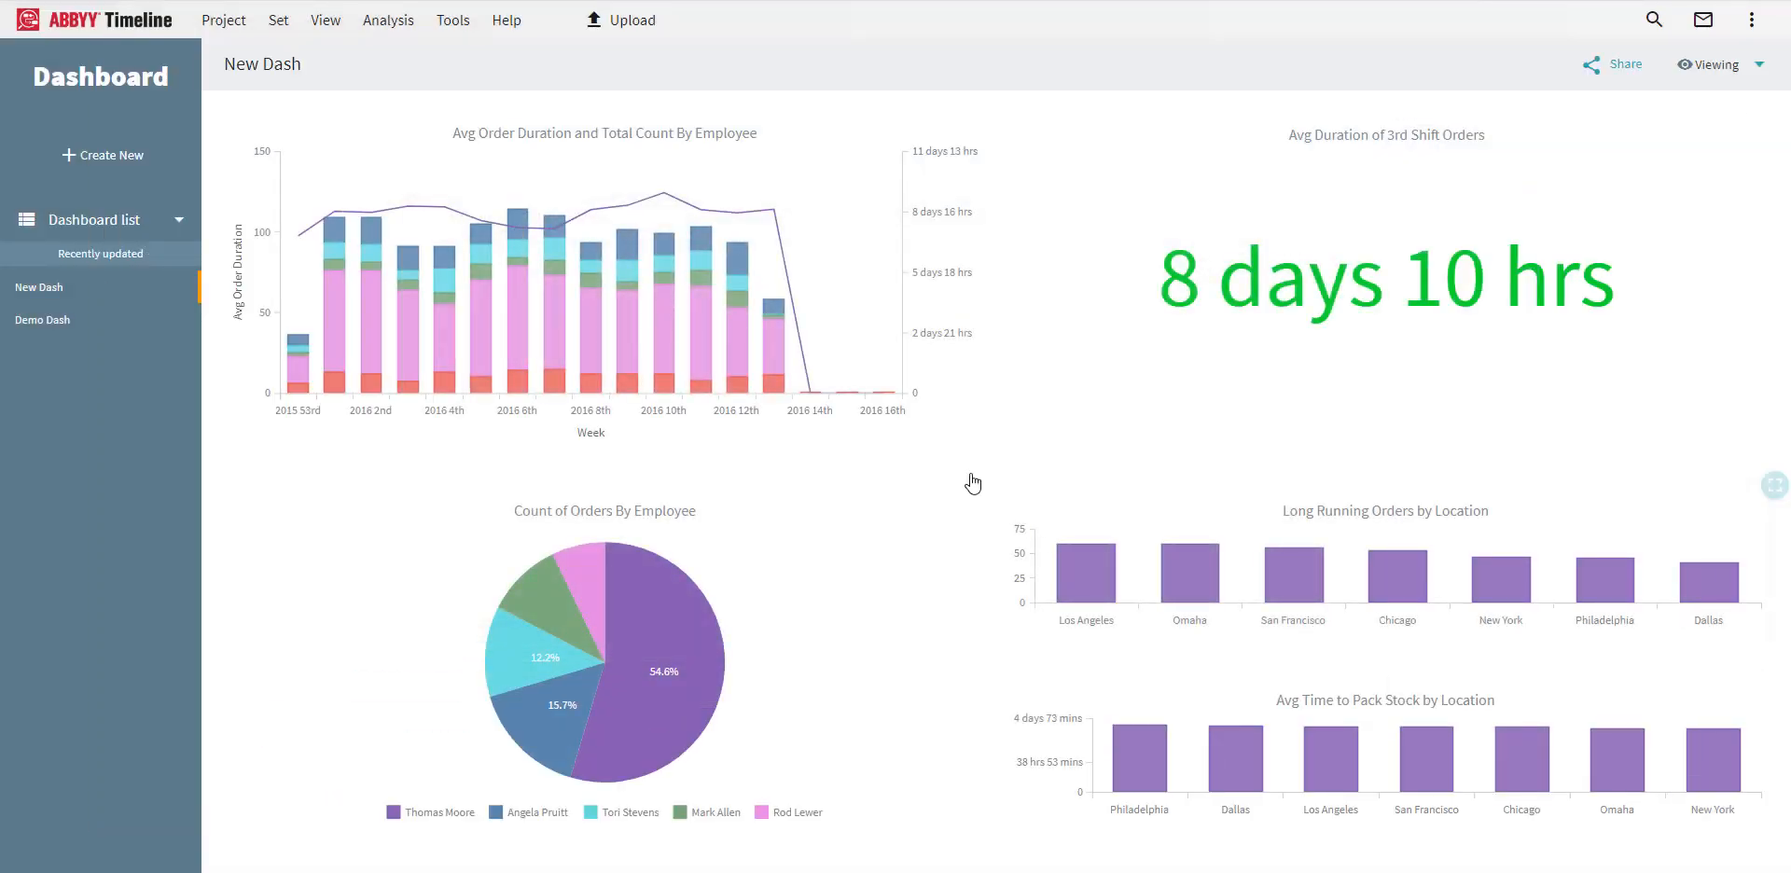